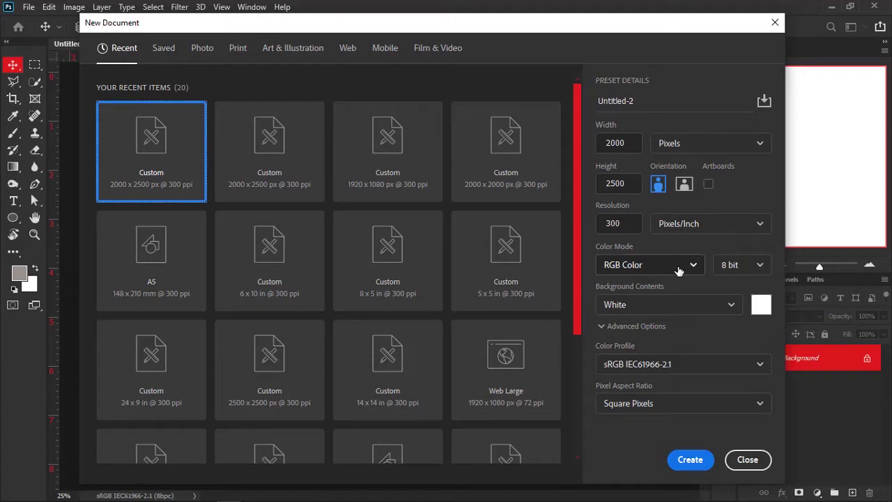
click(758, 266)
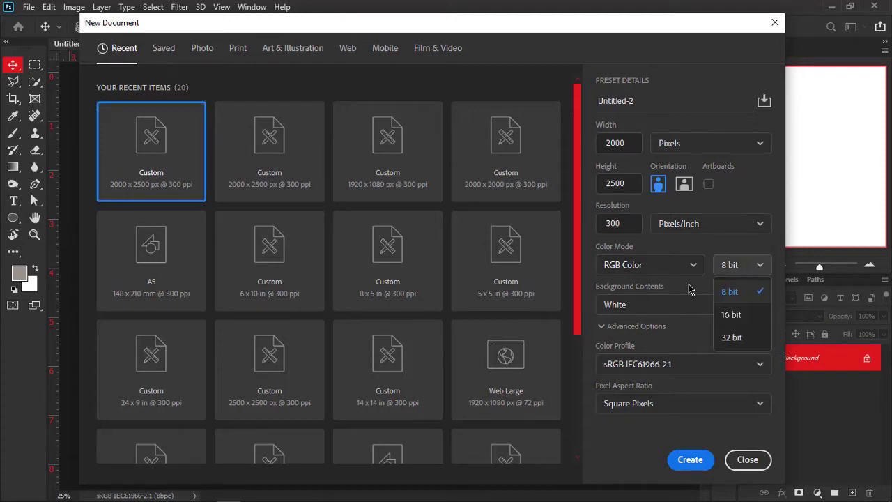
click(730, 291)
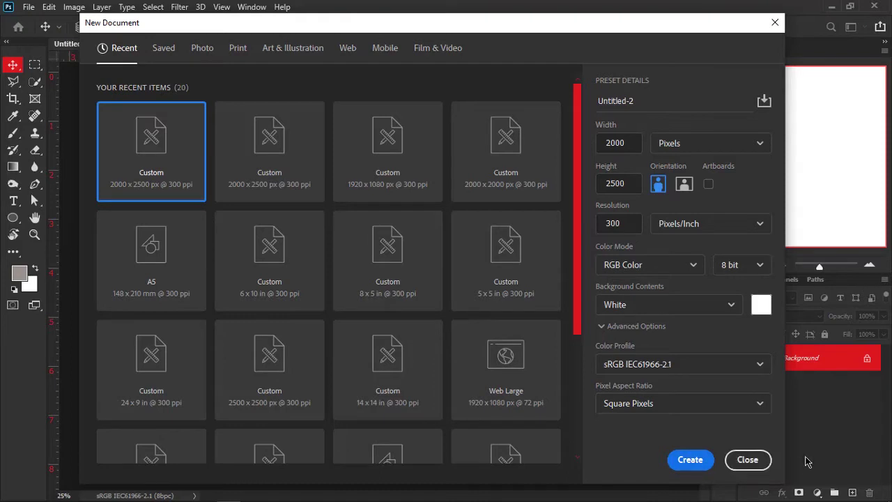
click(766, 465)
scroll(335, 231, down, 1)
scroll(335, 231, up, 1)
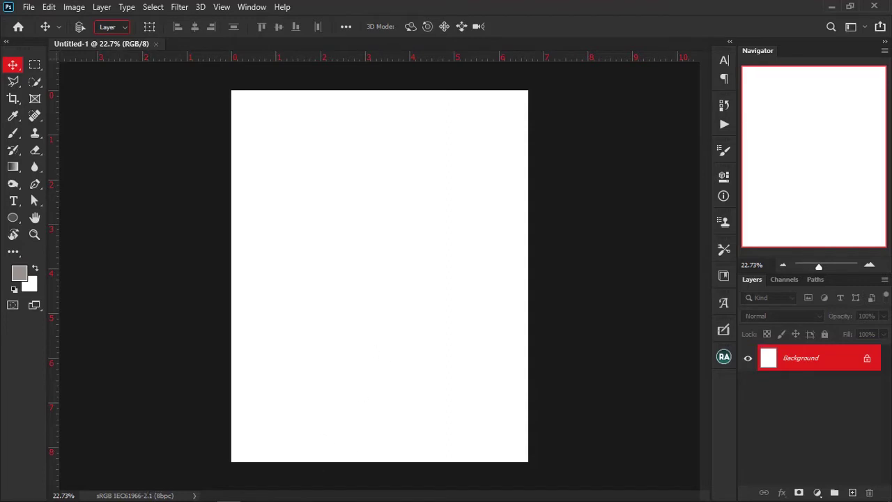
- Place the stock photo of the man covering his face into Untitled-1, centred on the canvas at full height
key(alt+Tab)
key(alt+Tab)
key(alt+Tab)
key(alt+Tab)
drag(633, 385, 359, 338)
drag(369, 243, 369, 322)
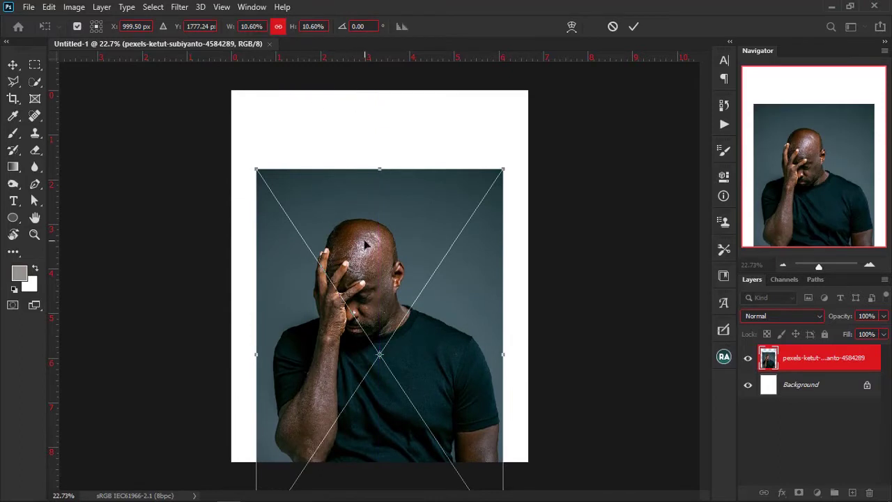
drag(365, 244, 369, 167)
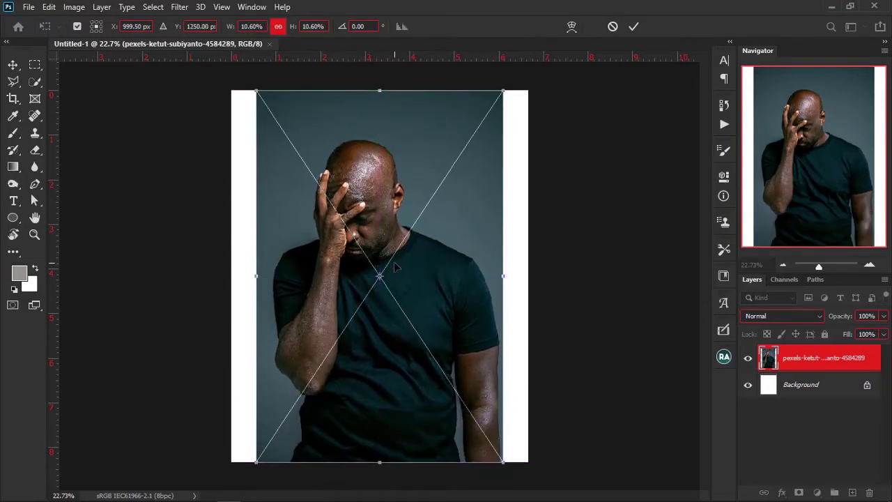
key(Return)
- Select the man in the photo with Select Subject and show the selection as a Quick Mask overlay
click(35, 82)
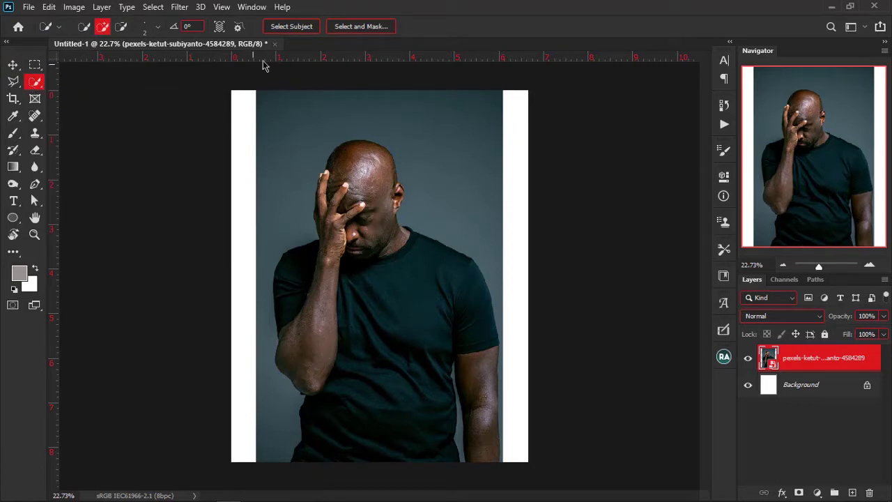
click(301, 28)
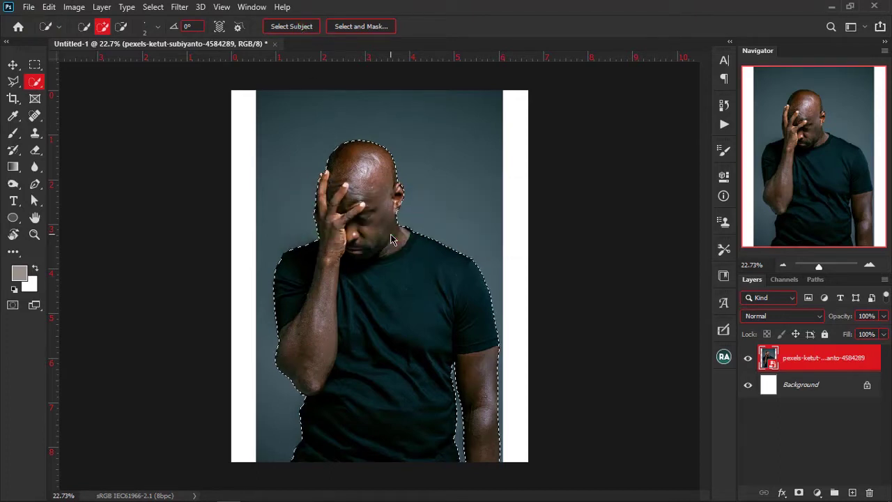
key(q)
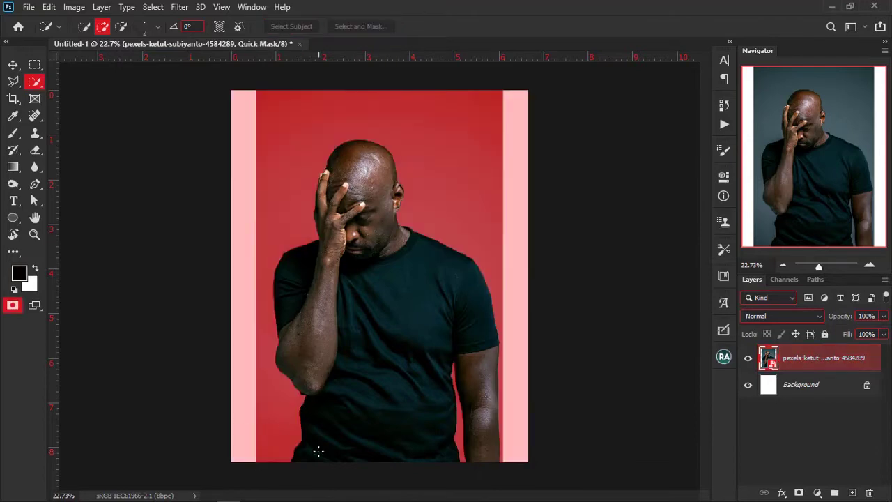
- Examine the Quick Mask edges along the man's torso, elbow and hanging arm for inaccurate areas
scroll(285, 426, up, 10)
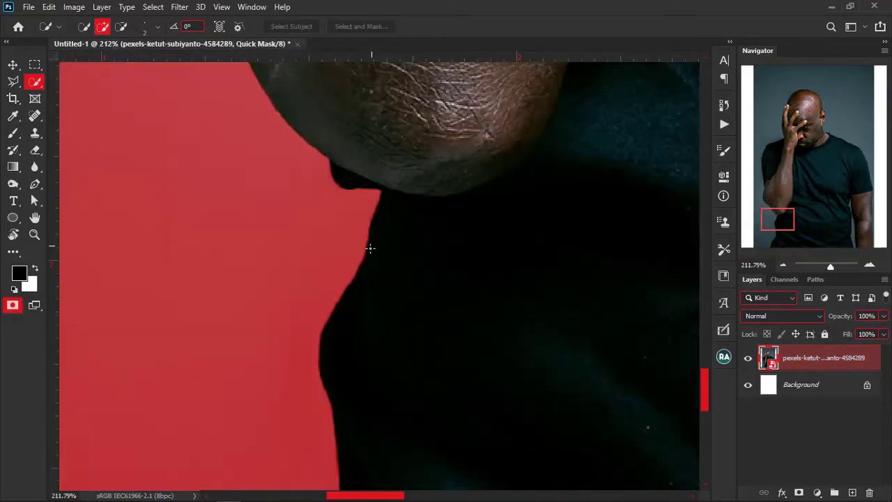
drag(356, 318, 354, 172)
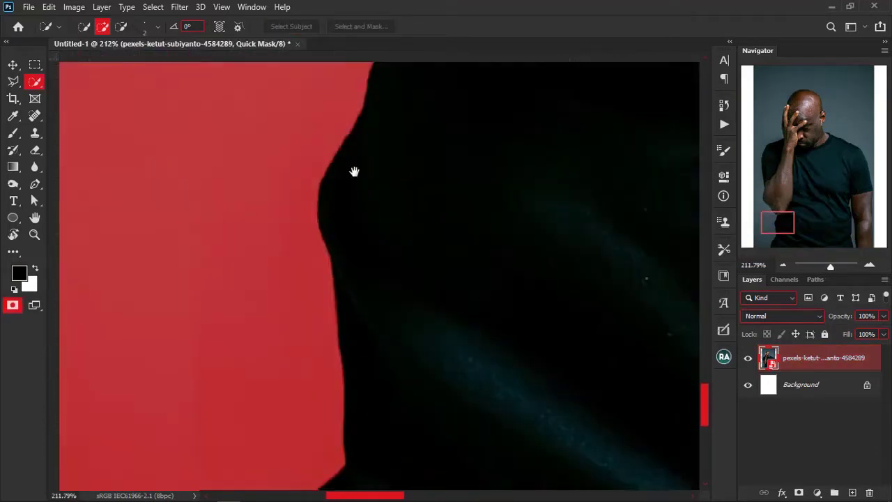
drag(368, 450, 380, 199)
drag(539, 221, 142, 309)
mouse_move(724, 304)
mouse_down()
mouse_move(185, 297)
mouse_move(656, 331)
mouse_move(725, 300)
mouse_move(724, 317)
mouse_up()
drag(660, 347, 65, 346)
drag(673, 273, 347, 392)
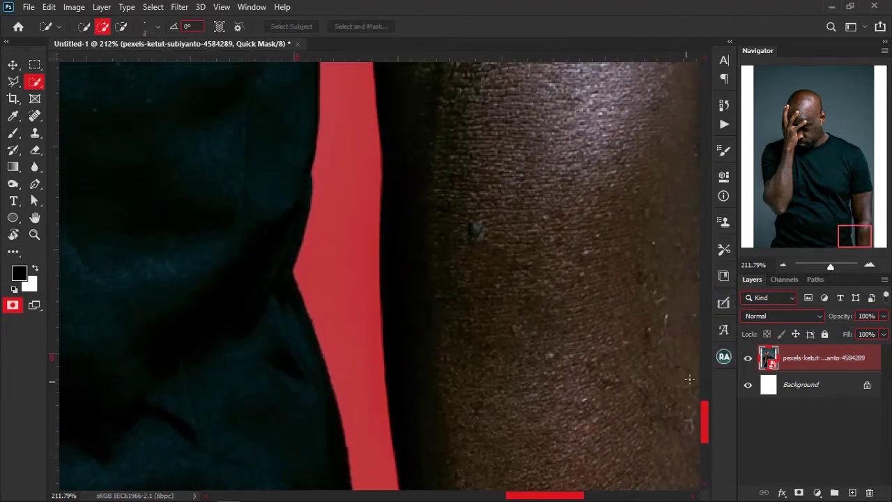
key(q)
key(q)
scroll(494, 348, down, 2)
key(q)
scroll(494, 348, down, 1)
key(q)
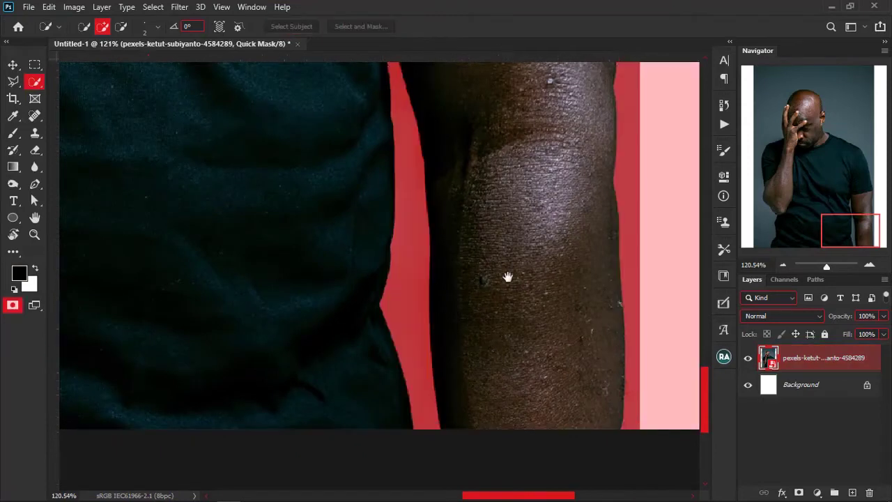
scroll(494, 256, up, 1)
key(q)
- Remove the leftover background tip between the torso and the hanging arm from the selection with the Polygonal Lasso
scroll(369, 139, up, 5)
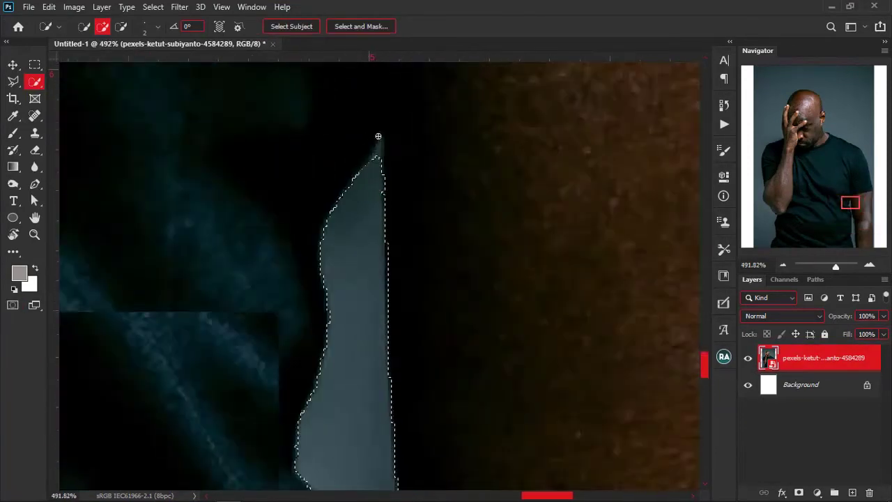
key(q)
key(q)
key(l)
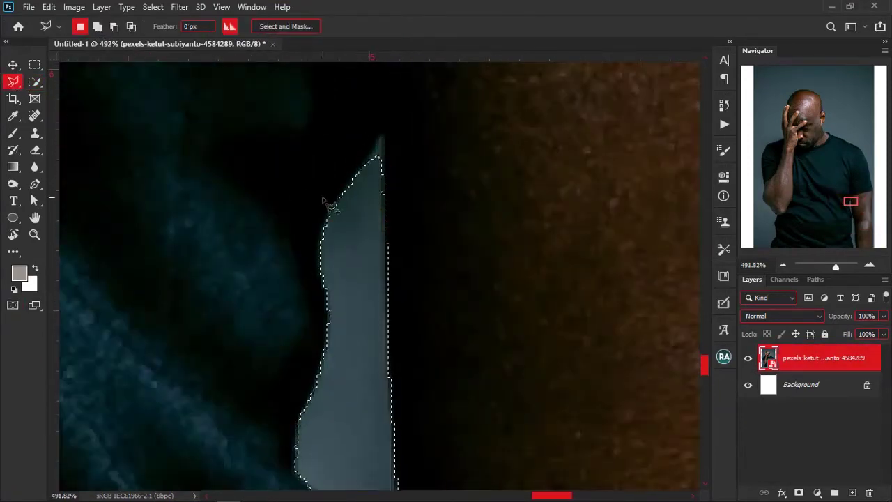
click(388, 311)
click(382, 135)
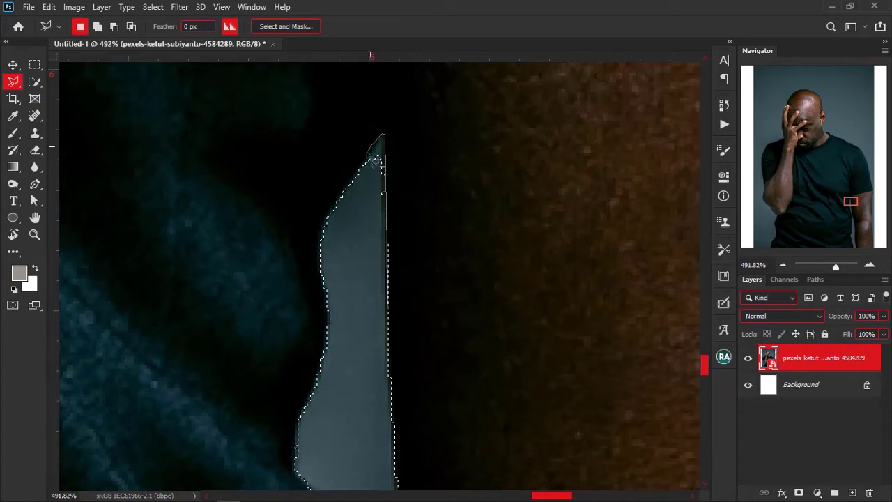
click(343, 205)
click(366, 237)
double_click(369, 317)
scroll(368, 318, down, 7)
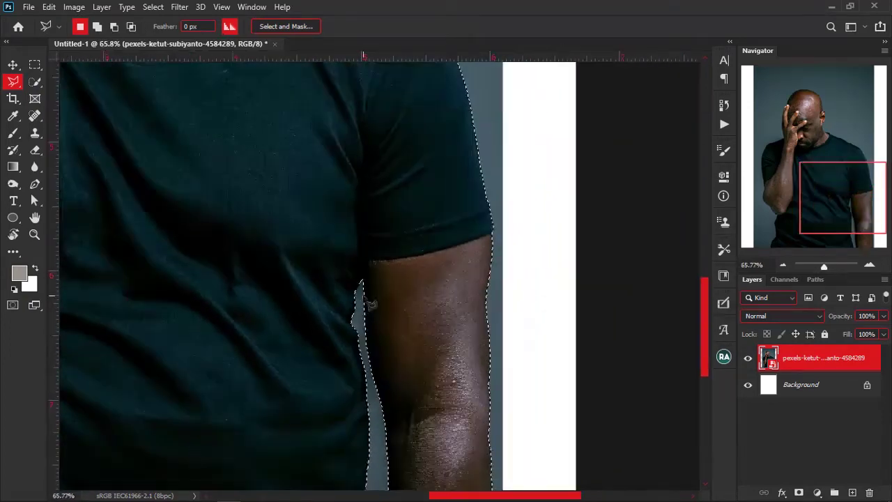
- Add the missed outer edge of the man's ear, down to the earlobe, to the selection with the Polygonal Lasso
scroll(369, 300, down, 3)
drag(429, 205, 466, 349)
scroll(319, 195, up, 6)
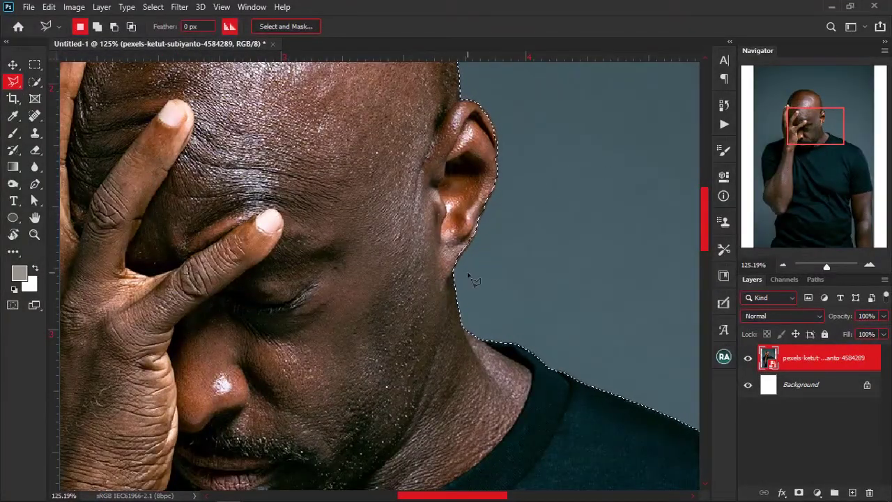
scroll(455, 198, up, 5)
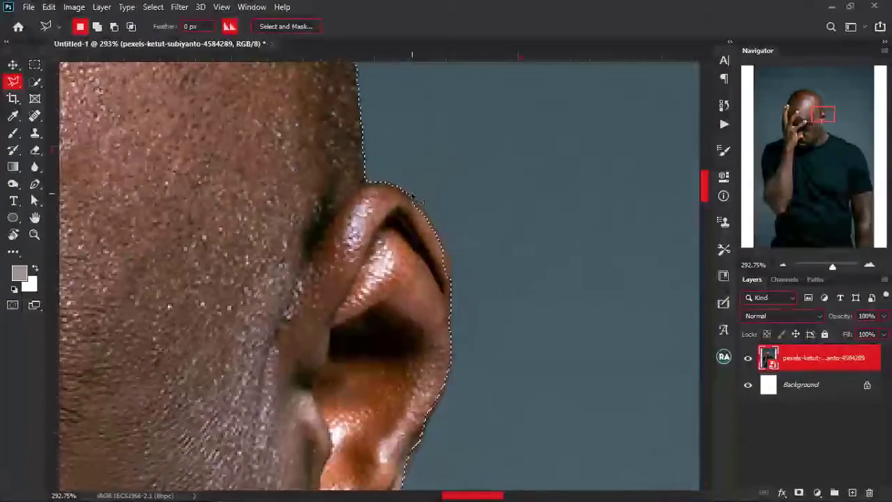
key(shift)
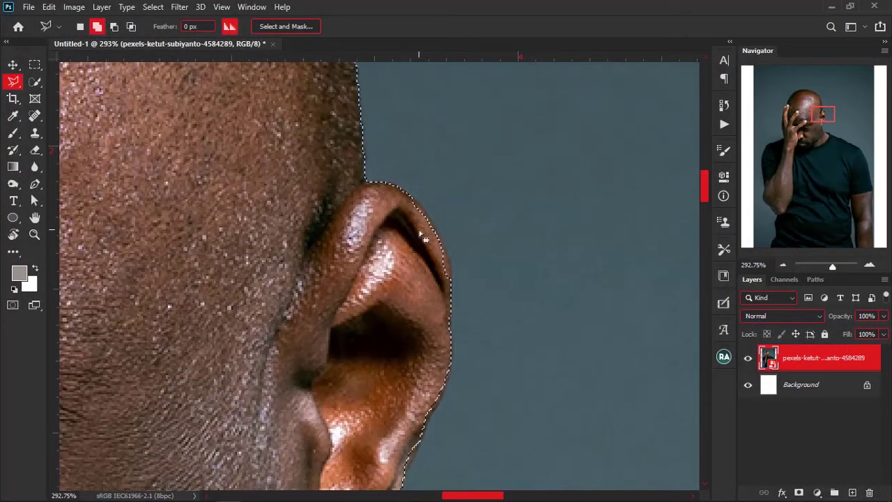
click(388, 183)
click(412, 196)
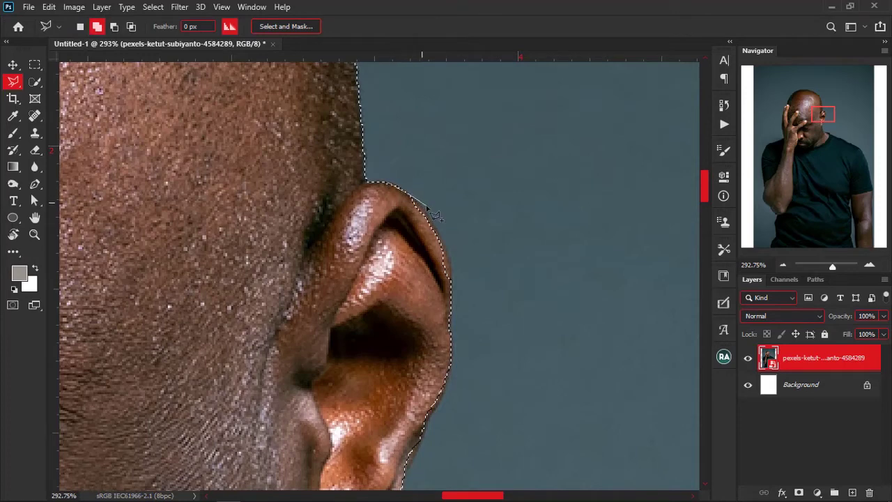
click(430, 218)
click(452, 326)
click(452, 353)
click(451, 378)
click(440, 401)
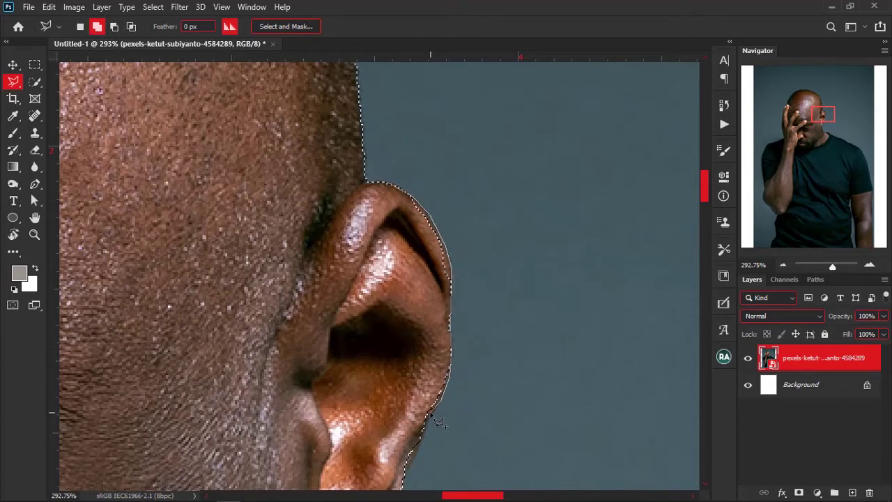
drag(437, 422, 493, 184)
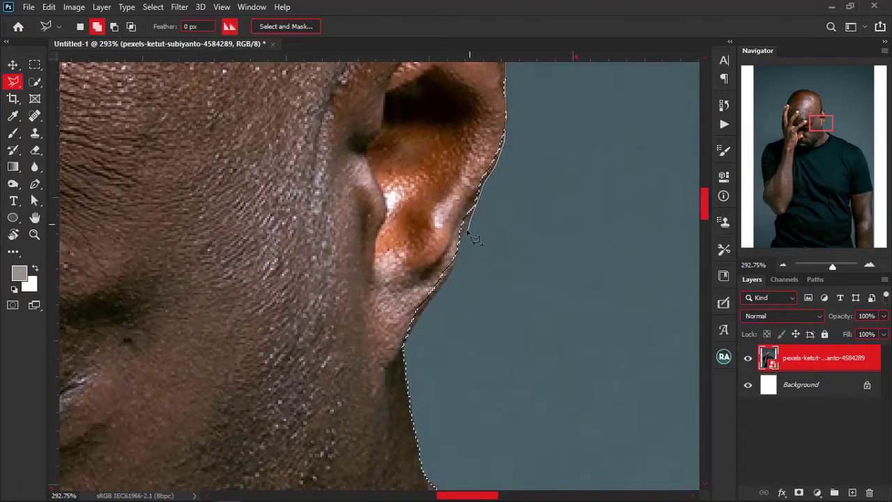
click(454, 266)
click(444, 287)
click(426, 306)
click(415, 325)
click(404, 346)
click(390, 354)
click(407, 131)
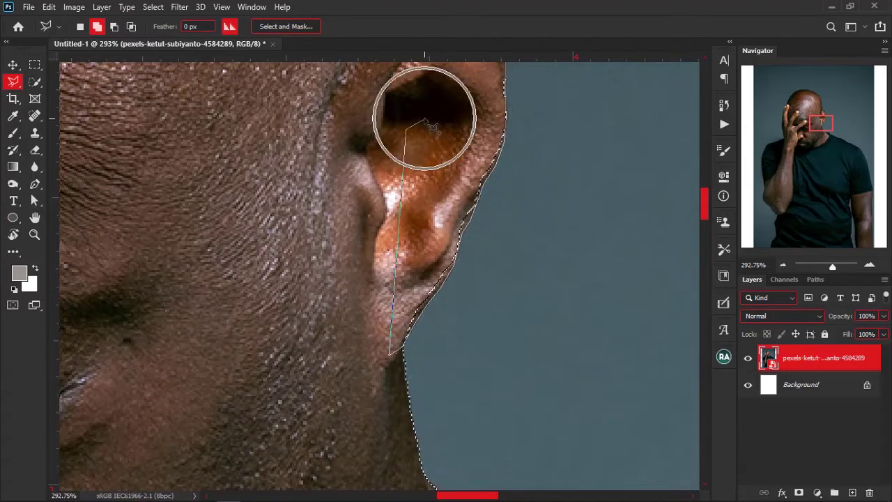
scroll(424, 125, up, 2)
click(426, 134)
scroll(462, 203, down, 9)
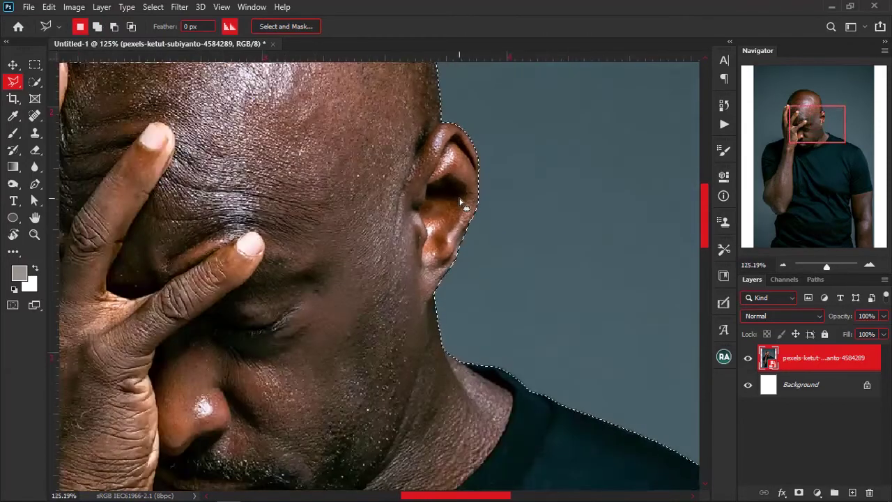
- Add the clipped edge of the outer fingertip beside the forehead to the selection with the Polygonal Lasso
scroll(524, 400, up, 12)
scroll(323, 322, down, 14)
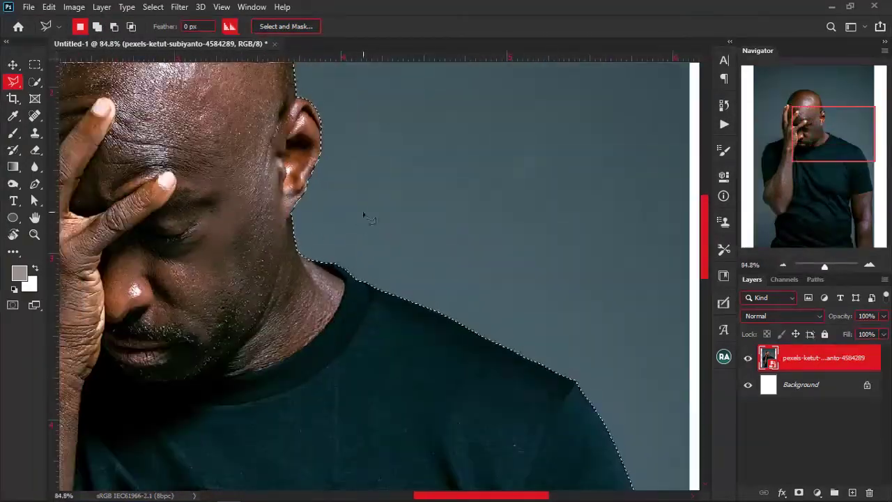
drag(364, 216, 550, 408)
scroll(193, 274, up, 8)
scroll(193, 274, up, 7)
key(shift)
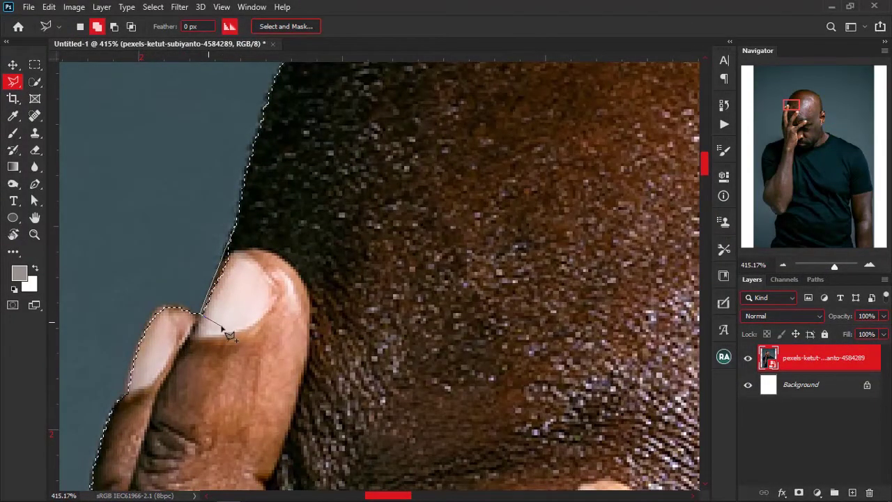
scroll(228, 303, up, 1)
scroll(225, 297, up, 3)
shift+click(296, 279)
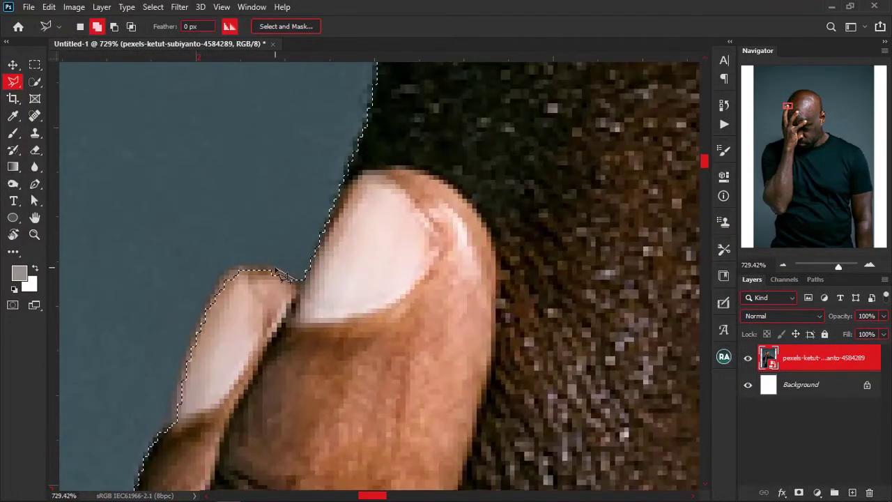
click(274, 268)
click(240, 266)
mouse_move(227, 284)
mouse_down()
mouse_move(188, 374)
mouse_move(175, 417)
mouse_move(180, 450)
mouse_move(237, 219)
mouse_up()
click(239, 214)
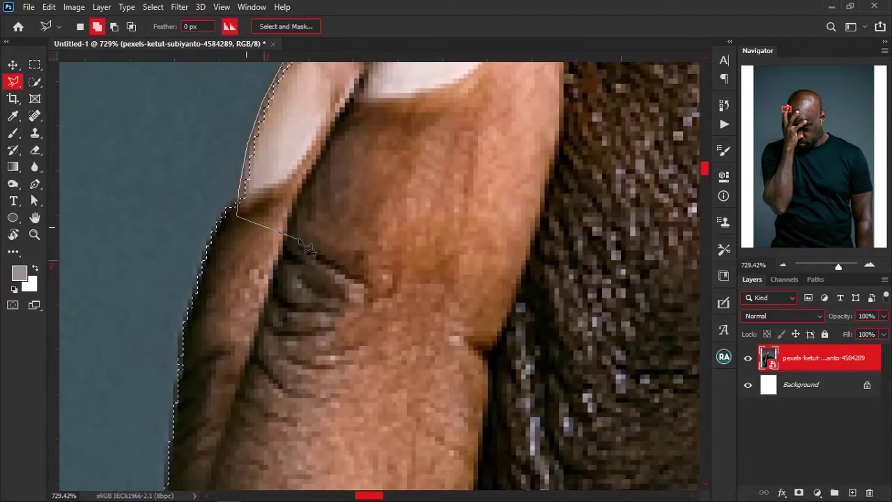
double_click(417, 195)
scroll(306, 265, down, 2)
scroll(277, 292, down, 10)
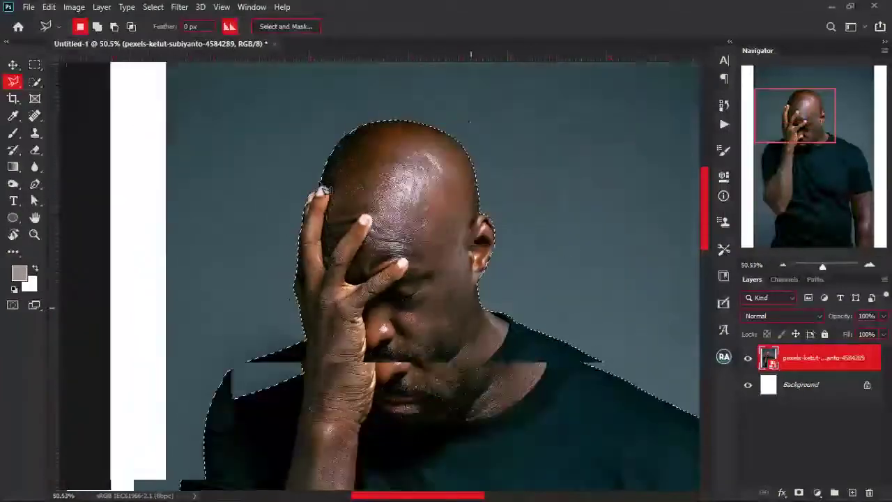
- Check the corrected selection in Quick Mask and open the Refine Edge dialog for it
key(q)
scroll(374, 259, up, 4)
key(q)
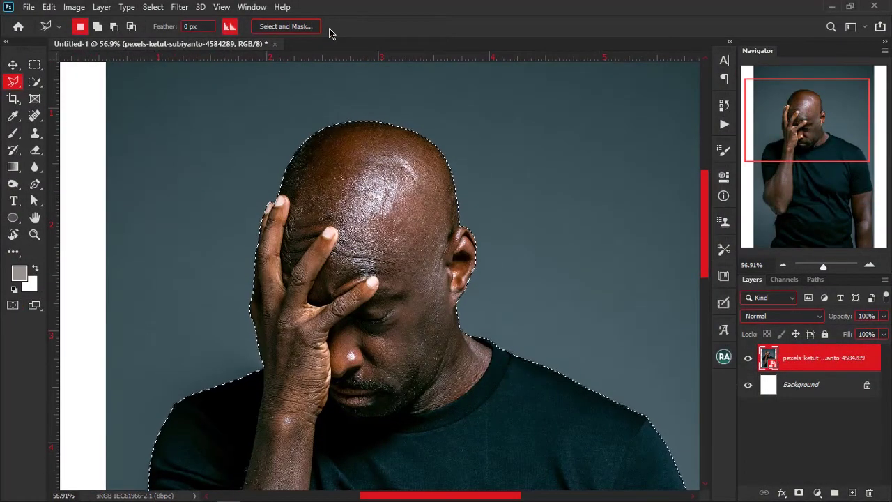
scroll(328, 33, down, 1)
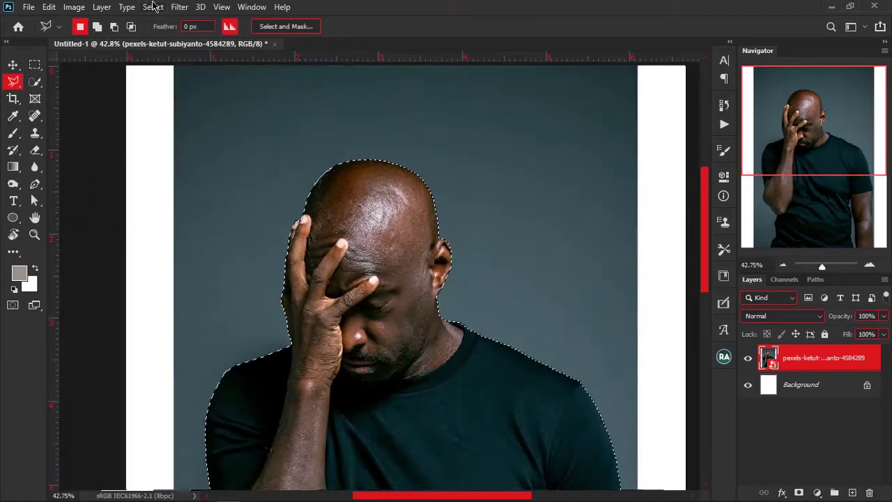
click(153, 7)
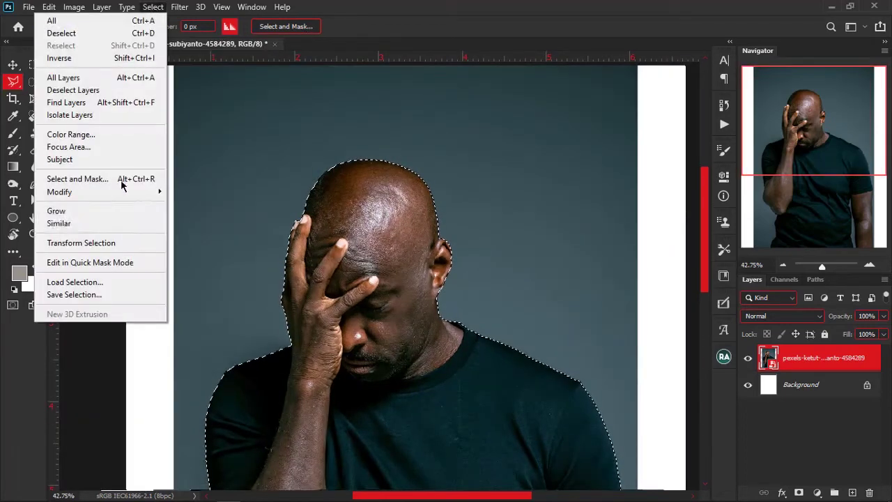
shift+click(85, 183)
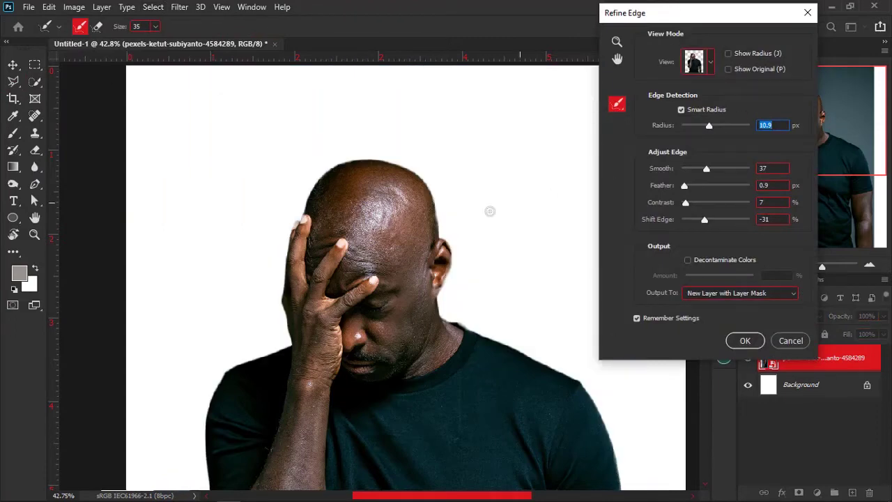
drag(707, 12, 711, 75)
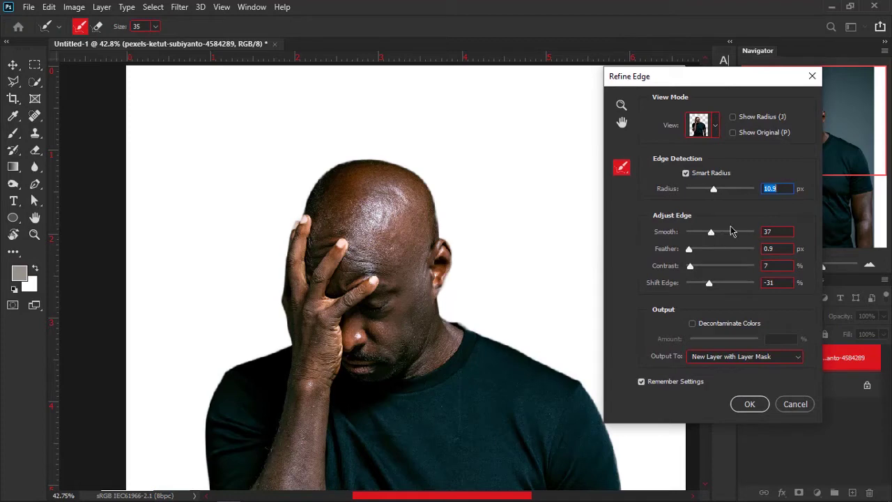
- Set the edge refinement's radius to 12.7 px, feather to 0.7 px, contrast to 7% and Shift Edge to about -7%
drag(717, 192, 714, 189)
click(788, 249)
drag(690, 265, 694, 270)
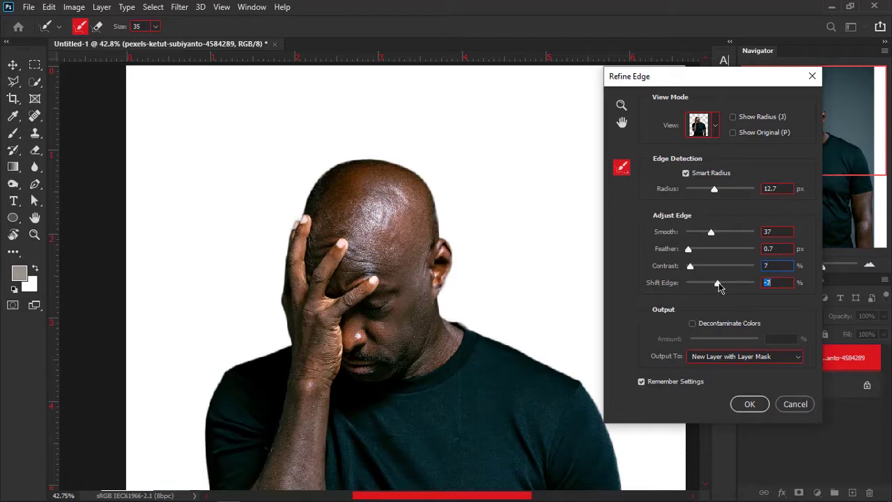
drag(719, 284, 720, 286)
- Preview the refined cutout in the Overlay, Marching Ants and On Black view modes to check its edges
click(709, 135)
click(689, 184)
click(714, 133)
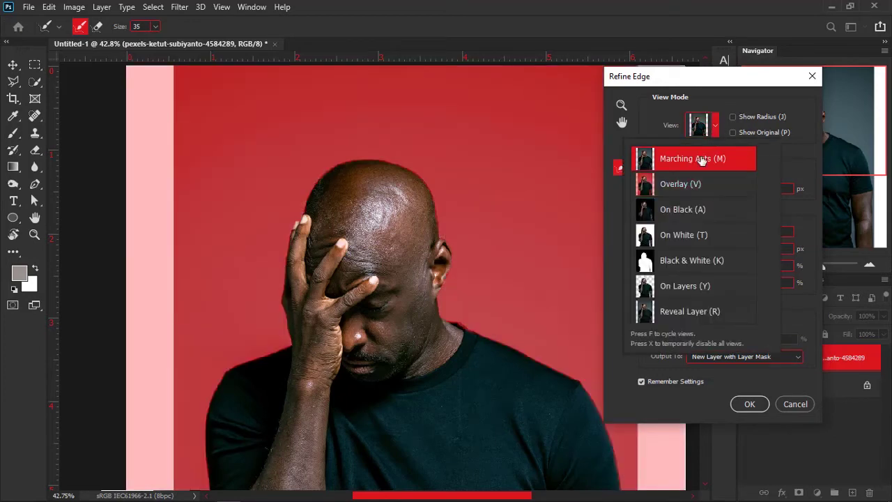
click(703, 160)
click(718, 129)
click(716, 130)
click(702, 211)
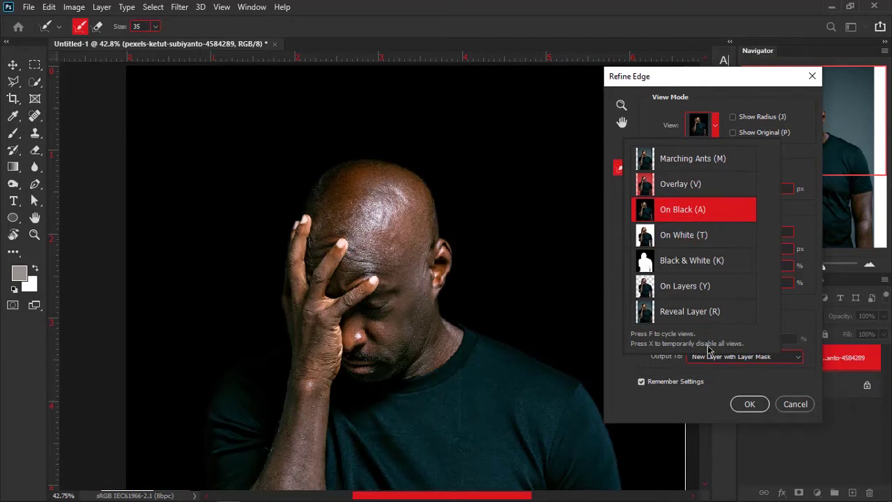
click(805, 319)
- Set Shift Edge to -16% and output the refined cutout of the man to a New Layer
drag(717, 287, 712, 288)
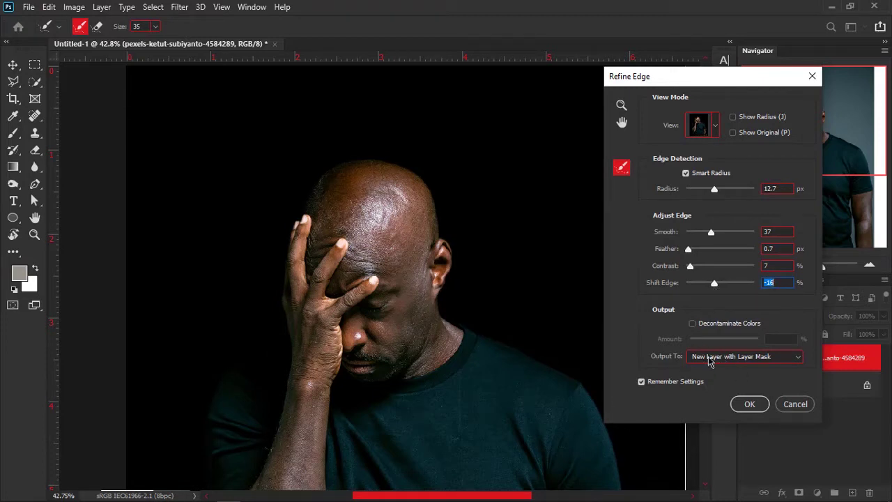
click(791, 360)
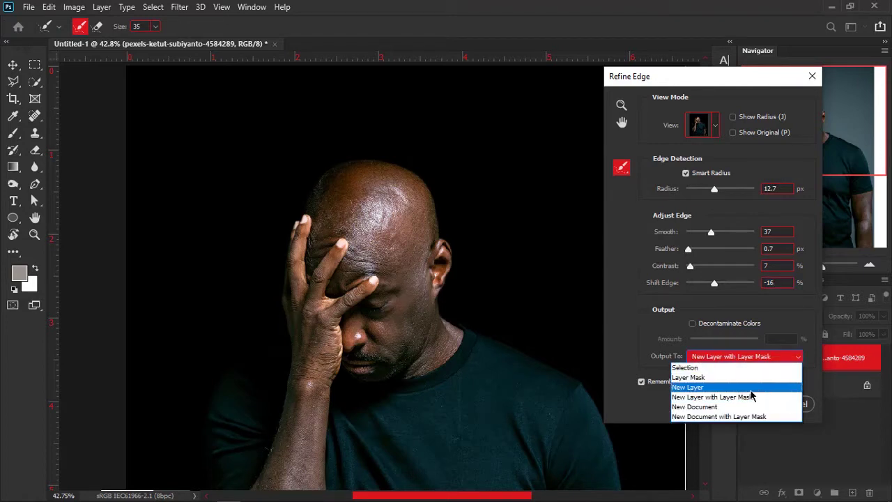
click(750, 389)
click(745, 405)
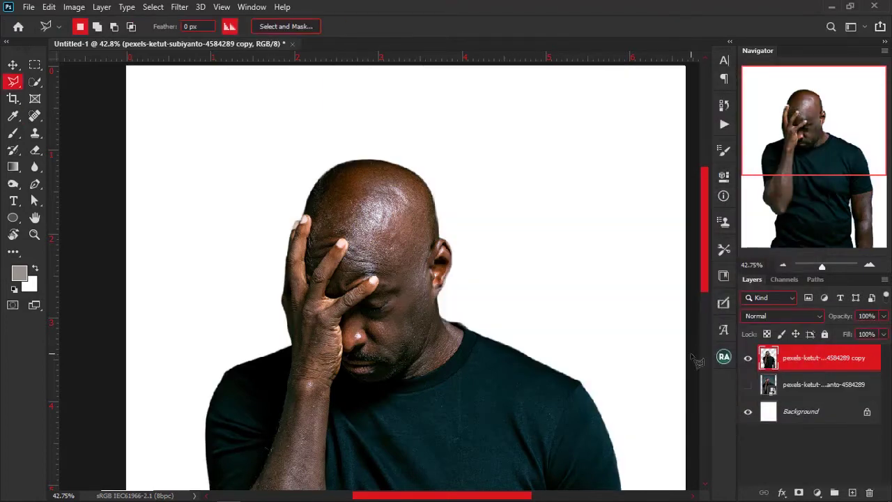
- Place the coconut photo pexels-samer-daboul-1652002 from the resources folder on the canvas above the man's cutout
scroll(445, 186, down, 6)
key(v)
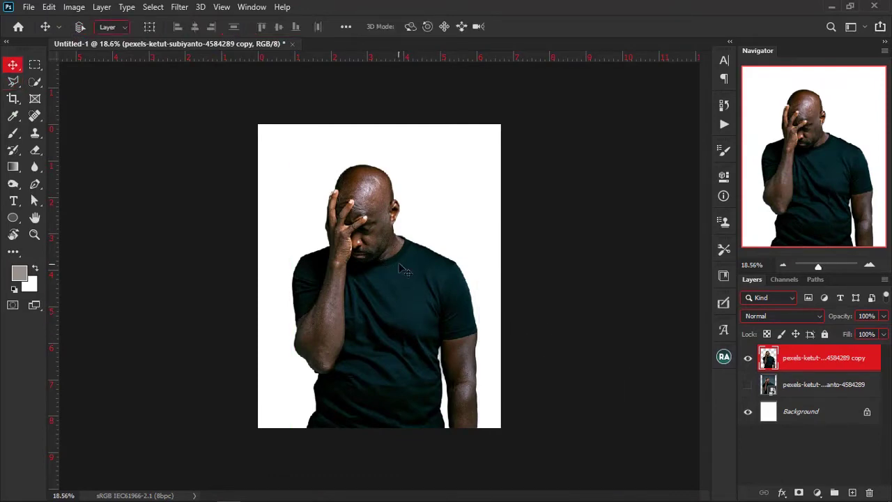
key(alt+Tab)
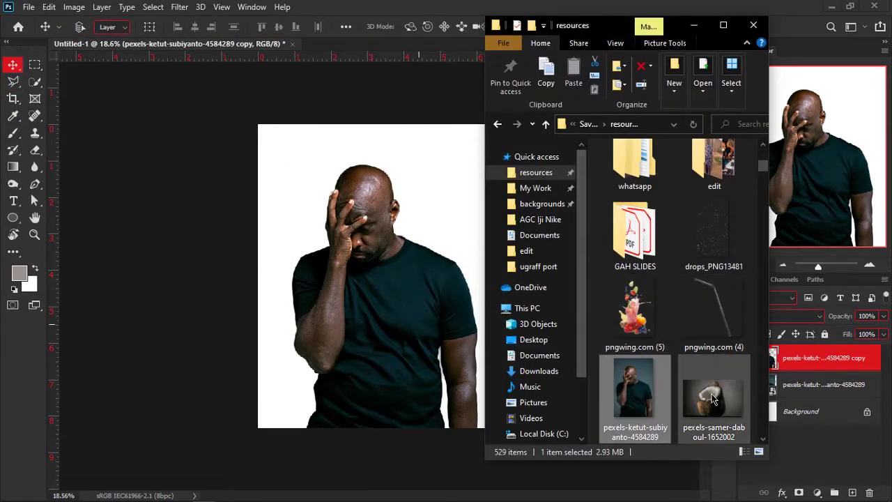
drag(716, 394, 412, 229)
key(Return)
- Lower the coconut layer's opacity to 45% and hide the layer
click(884, 316)
drag(883, 331, 849, 334)
click(748, 357)
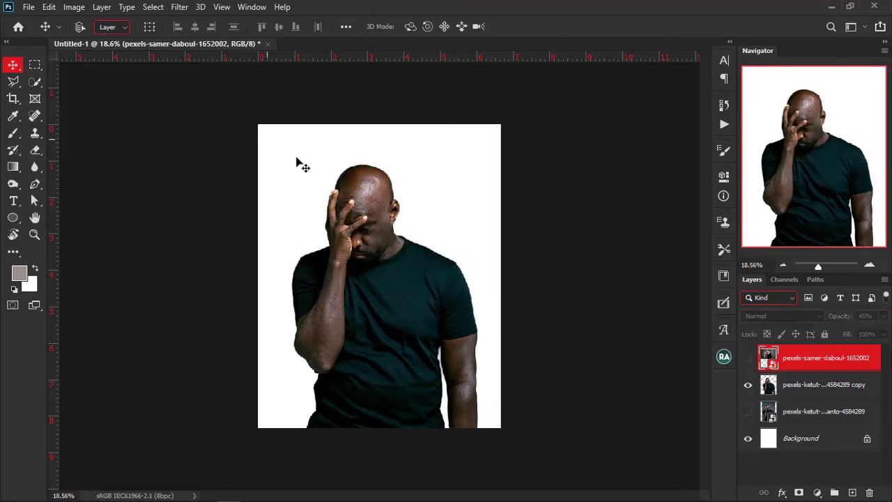
- Make the original photo layer of the man visible beneath his cutout
click(815, 439)
click(818, 493)
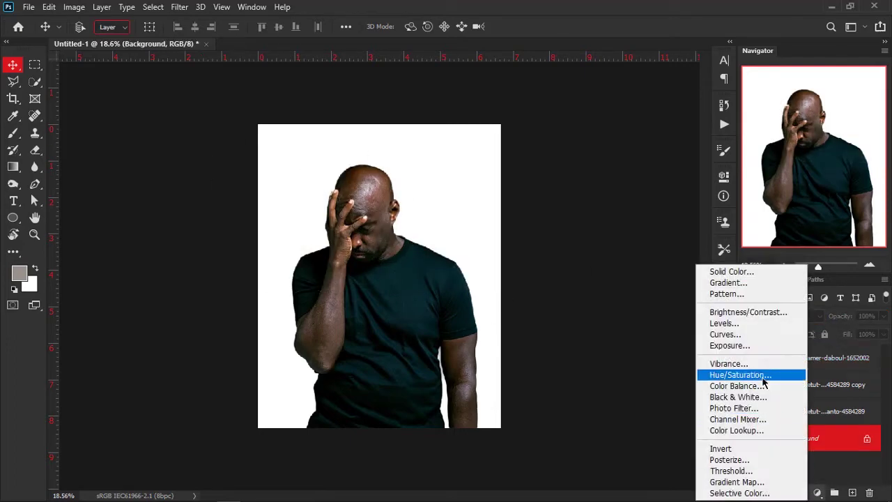
click(821, 442)
click(748, 412)
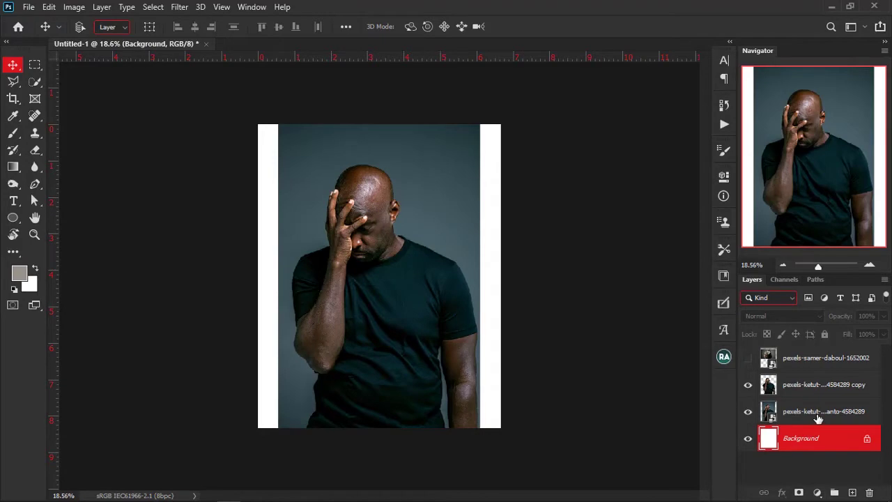
click(819, 417)
click(819, 440)
click(817, 417)
click(817, 493)
click(716, 273)
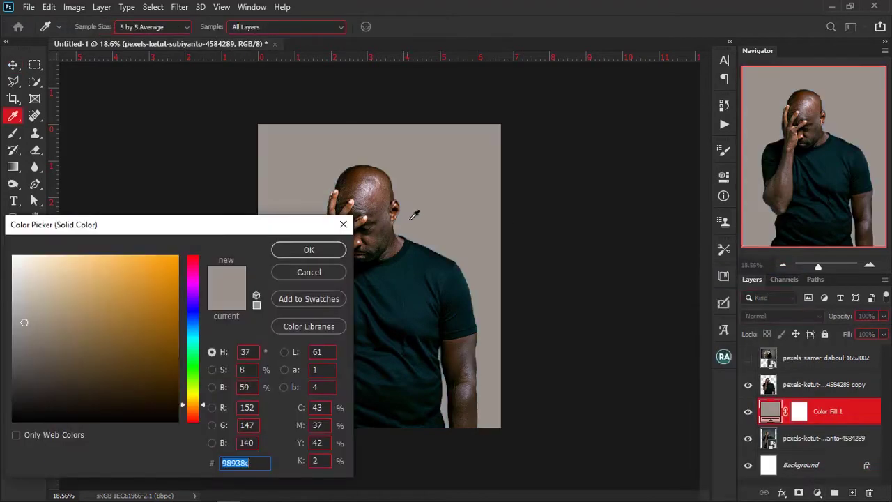
click(333, 272)
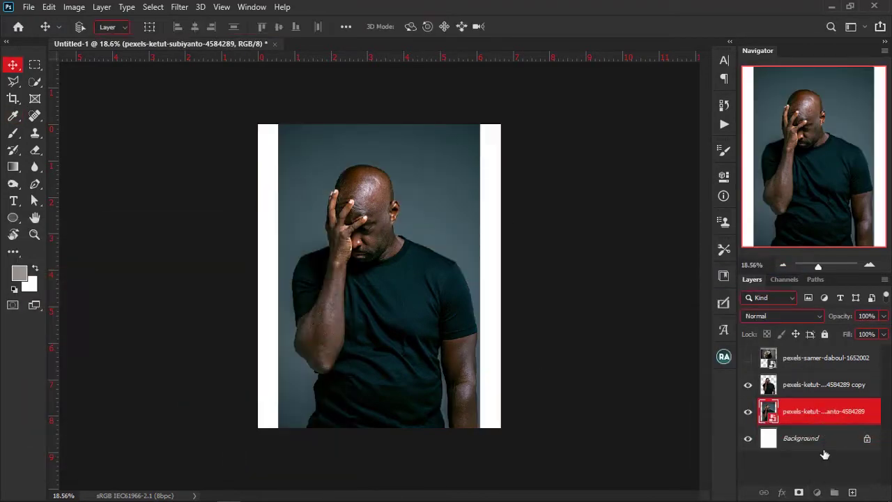
- Add a Solid Color fill above the Background in 455c64, sampled from the photo's backdrop, and hide the original photo
click(821, 438)
click(818, 493)
click(719, 271)
click(414, 201)
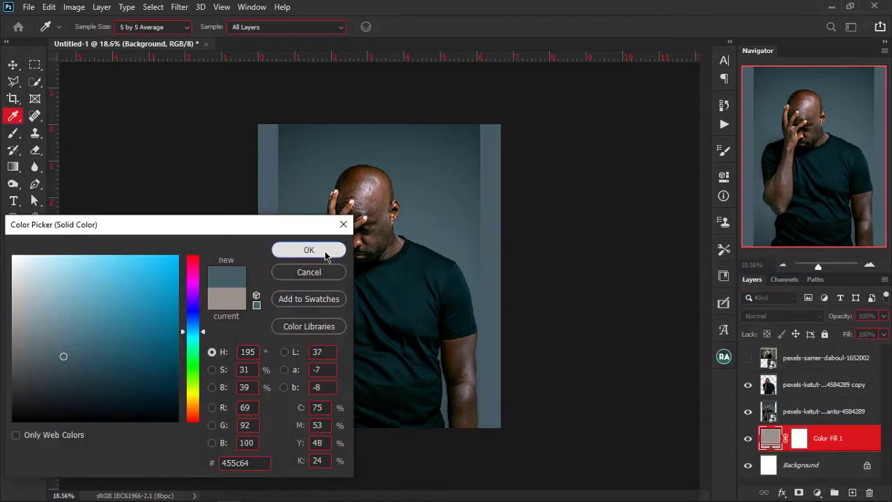
click(325, 254)
click(749, 411)
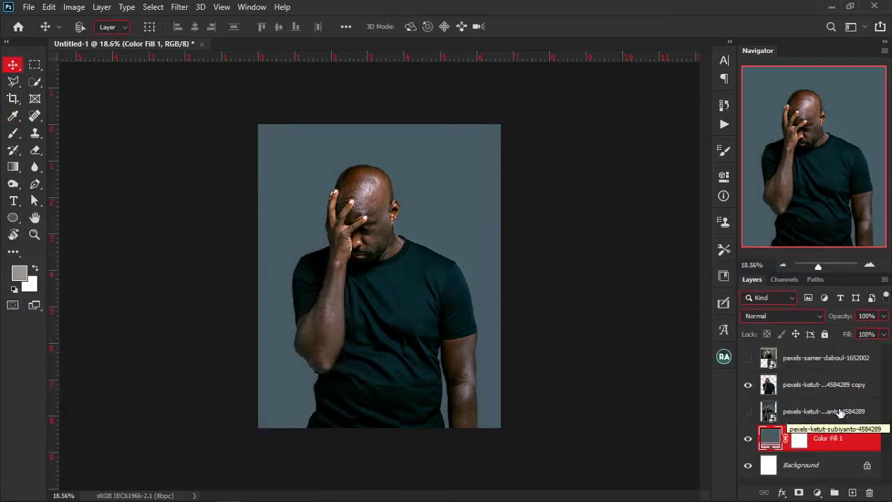
- Show the coconut layer, scale it down to 6.83% with Free Transform and position it over the man's head
click(826, 358)
click(749, 357)
scroll(300, 120, up, 2)
scroll(300, 120, up, 2)
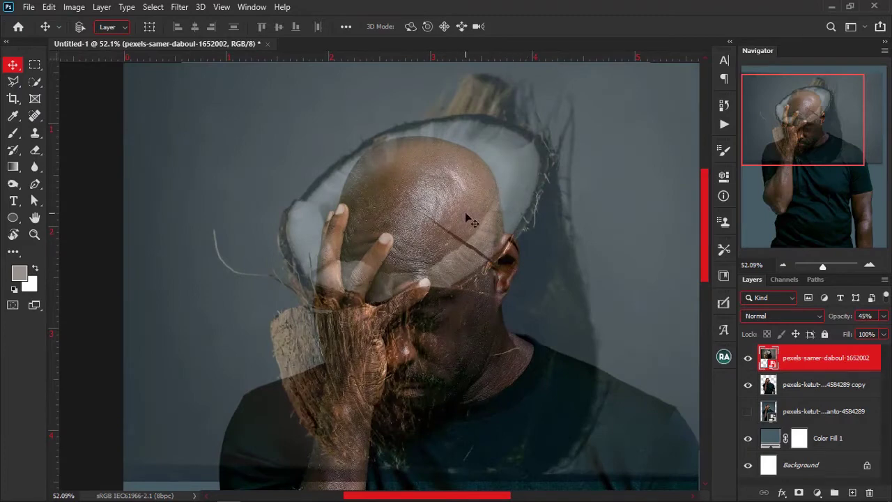
scroll(465, 212, down, 2)
key(ctrl+t)
drag(449, 433, 446, 281)
drag(435, 218, 417, 258)
scroll(408, 241, up, 3)
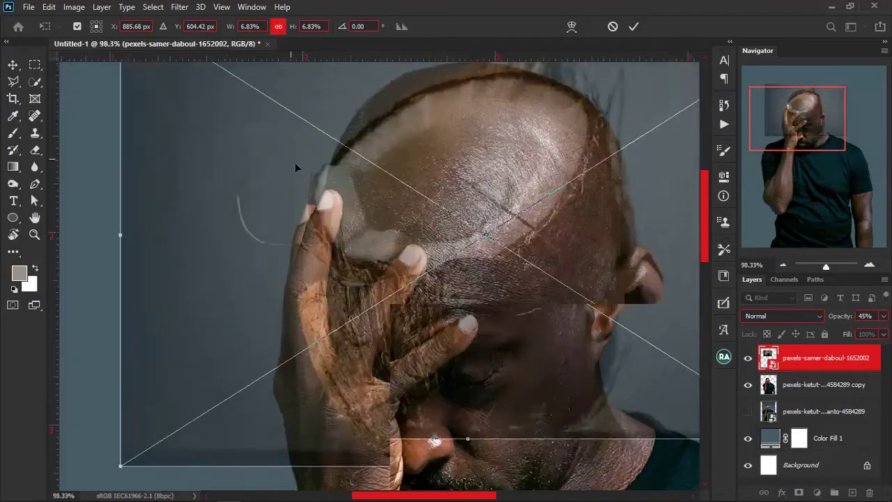
scroll(295, 166, up, 2)
scroll(219, 230, down, 4)
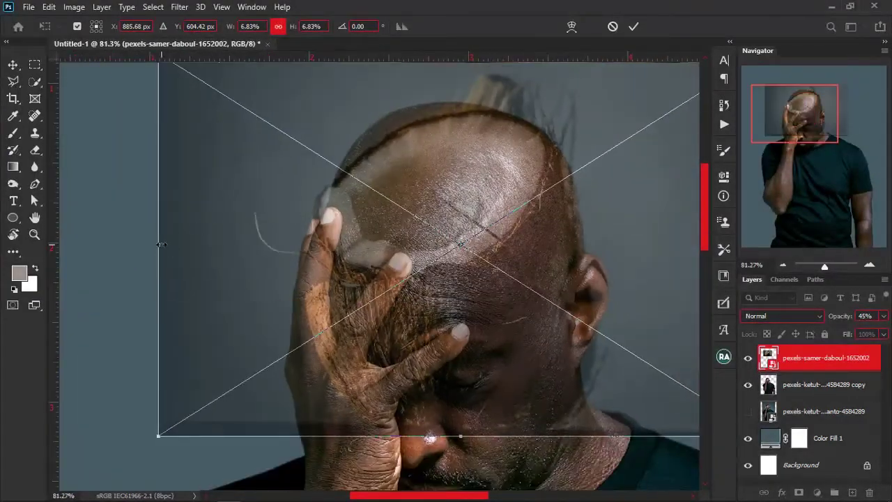
- Fine-tune the coconut's scale and position so its shell matches the width of the head, and apply the transform
drag(161, 244, 173, 244)
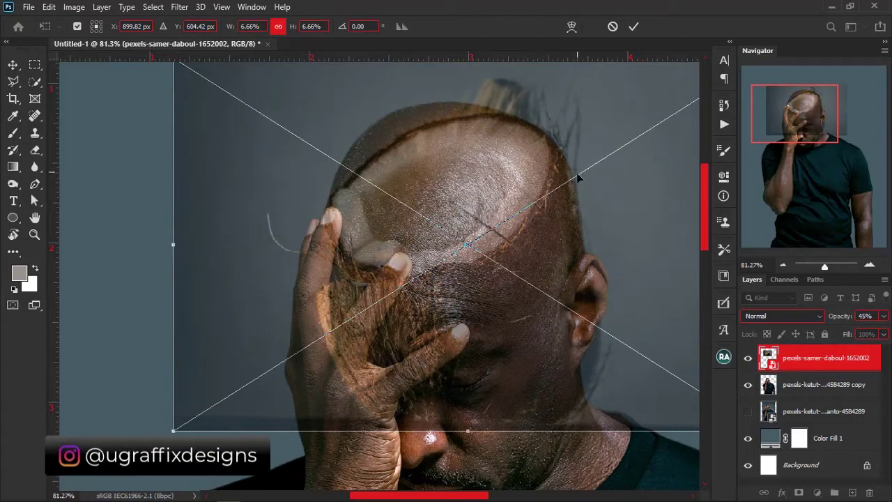
scroll(616, 143, down, 3)
scroll(617, 144, up, 3)
drag(653, 247, 647, 250)
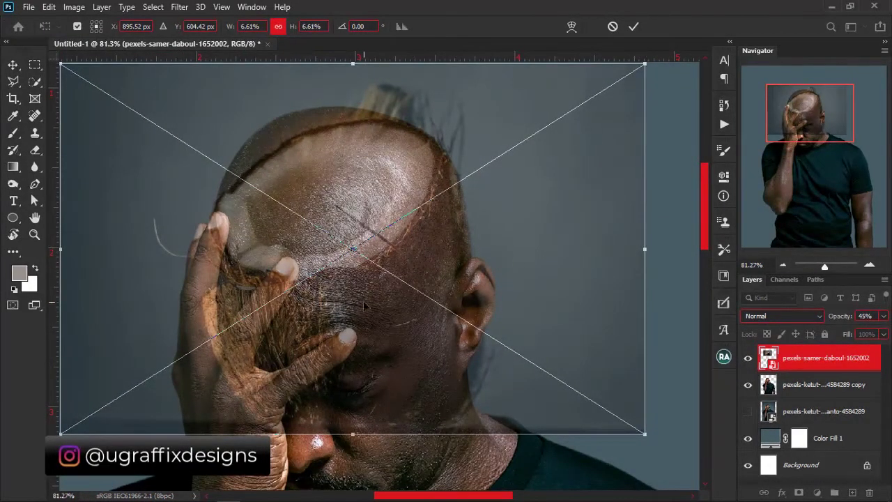
drag(360, 299, 359, 302)
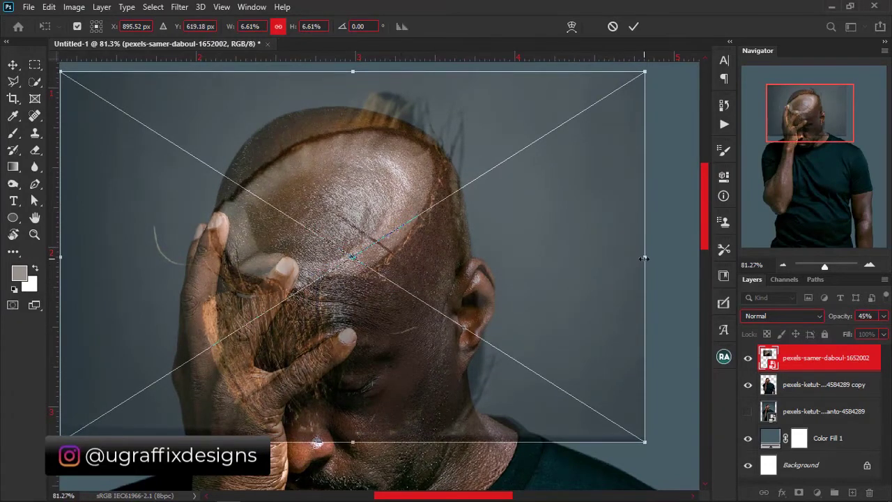
drag(646, 257, 650, 258)
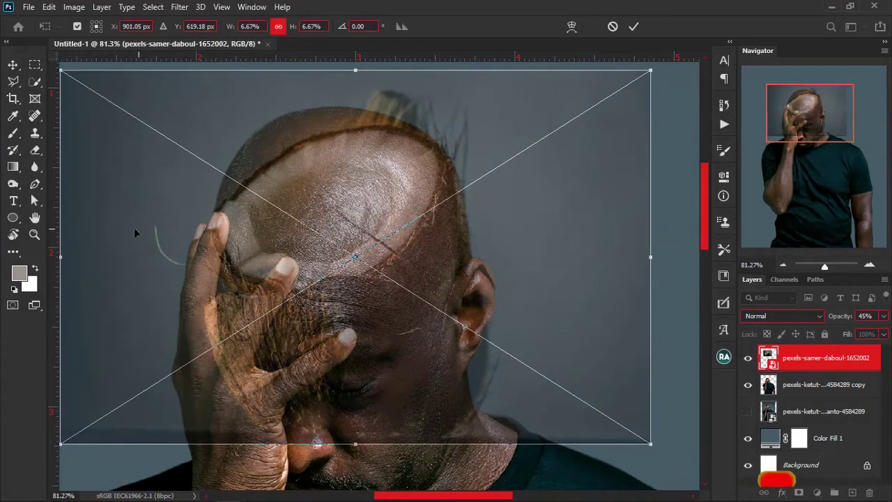
drag(60, 257, 64, 258)
key(Return)
- Restore the coconut layer's opacity to 100% and select the opened coconut with the Quick Selection tool
scroll(406, 213, down, 4)
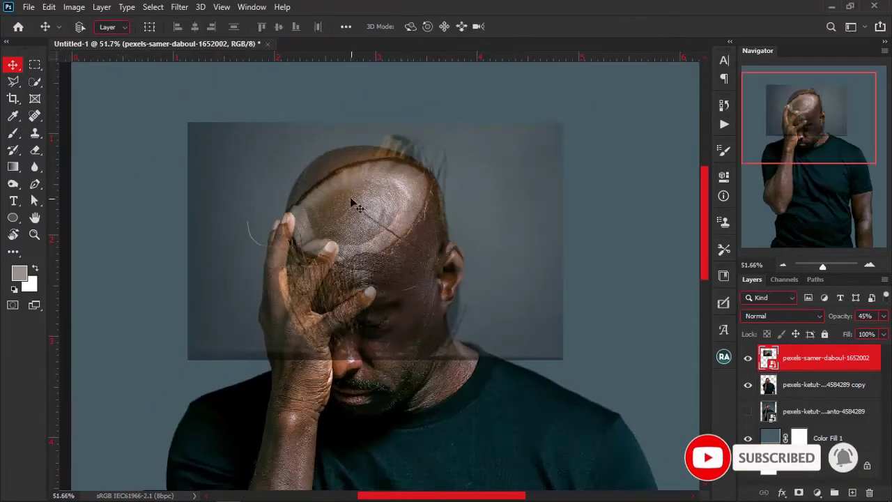
scroll(350, 197, up, 4)
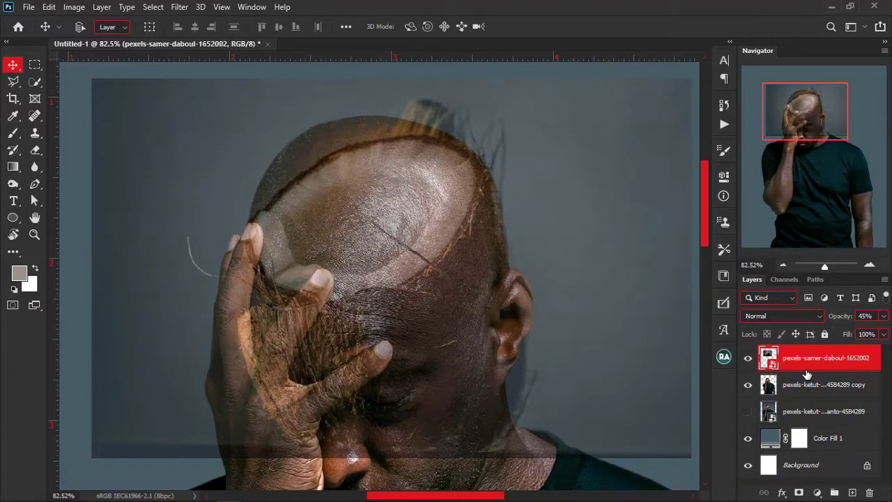
click(884, 316)
drag(851, 331, 883, 332)
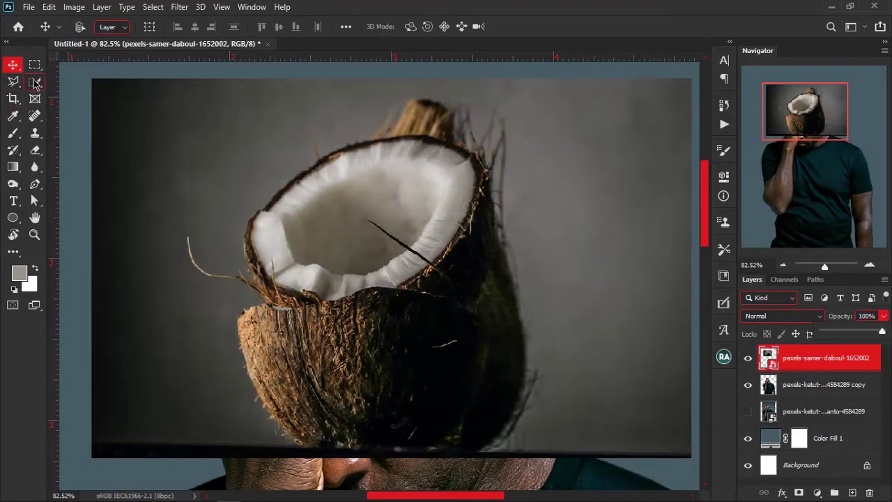
click(35, 82)
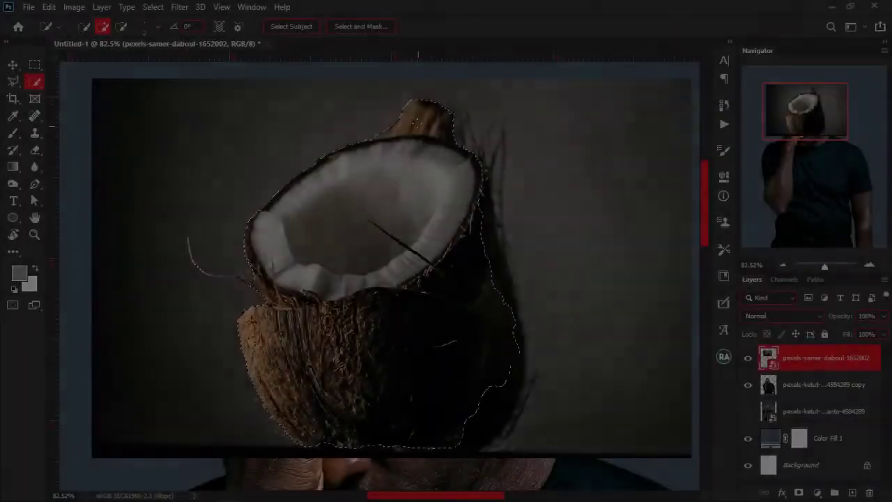
- Add a small missed area on the left side of the coconut to the selection with the Polygonal Lasso
scroll(249, 255, up, 5)
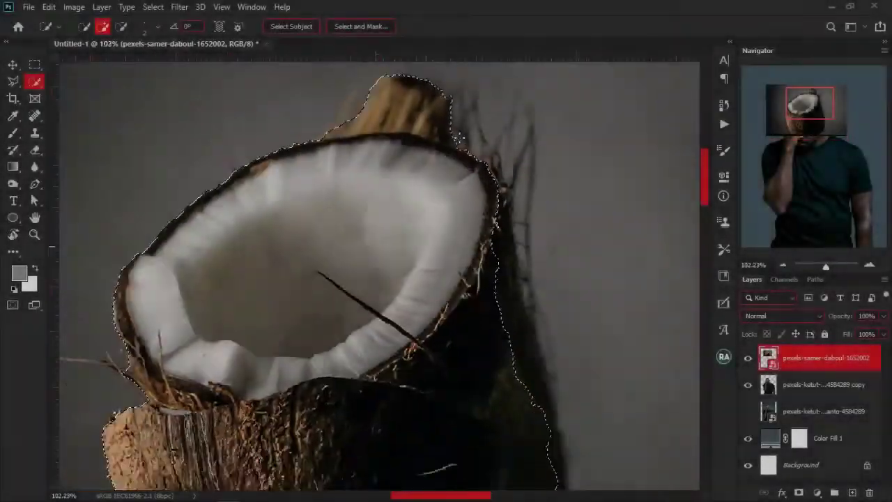
scroll(244, 258, up, 2)
key(l)
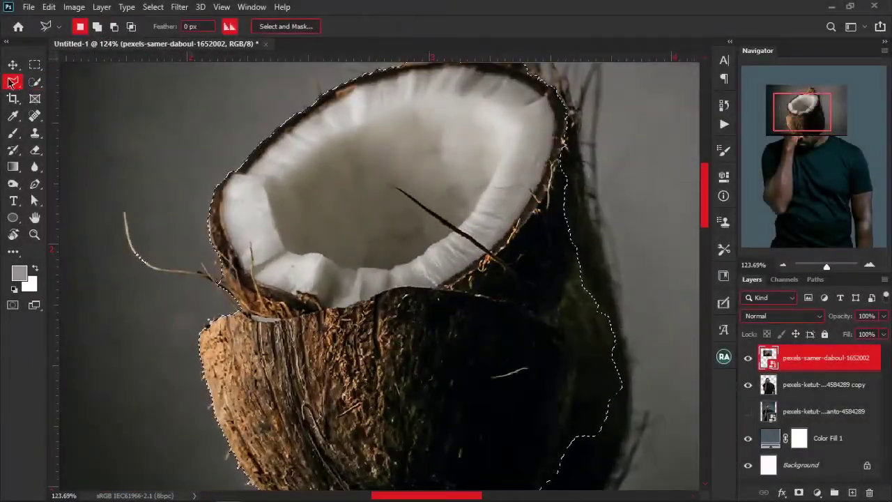
scroll(219, 299, up, 10)
shift+click(224, 208)
click(278, 336)
click(160, 343)
click(225, 209)
scroll(208, 204, down, 15)
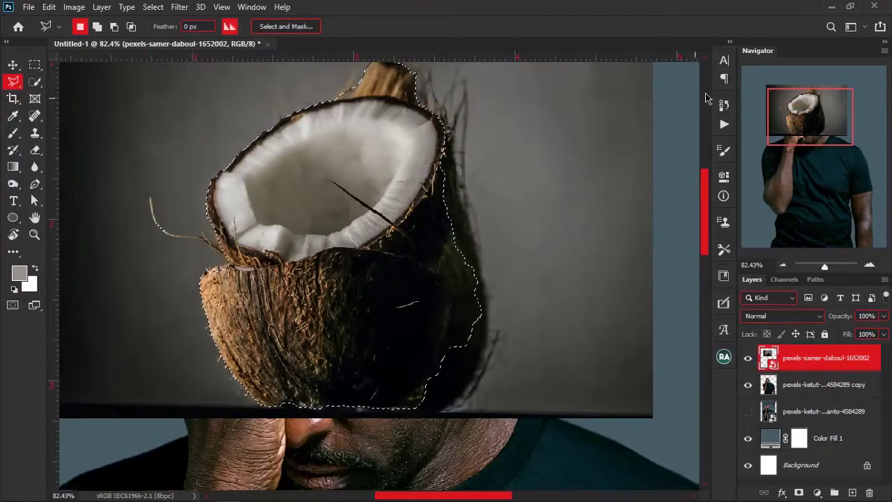
- Remove the blurred brown stump behind the coconut's upper rim from the selection with the Polygonal Lasso
drag(474, 179, 473, 214)
scroll(473, 214, up, 5)
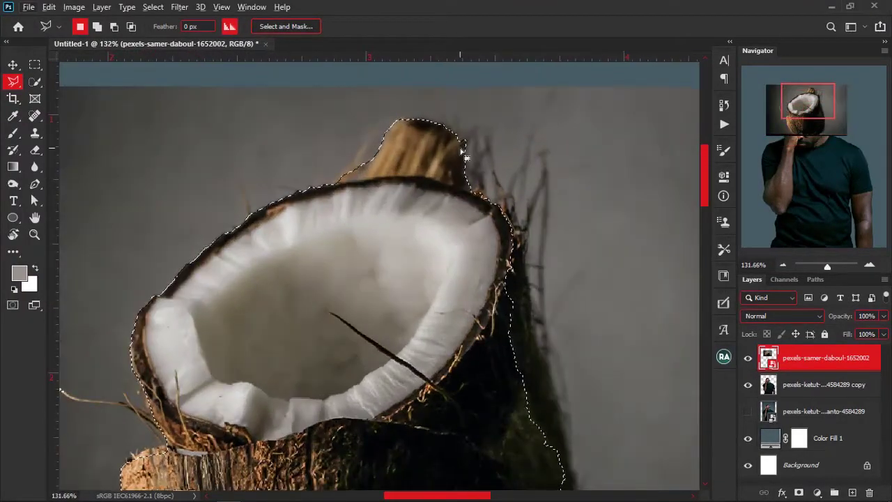
key(alt)
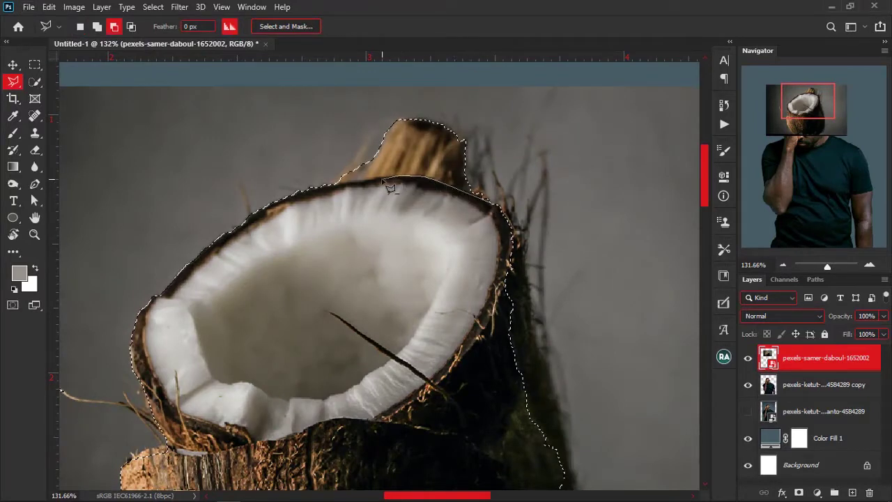
click(322, 186)
click(370, 95)
click(498, 94)
click(498, 204)
scroll(404, 189, up, 9)
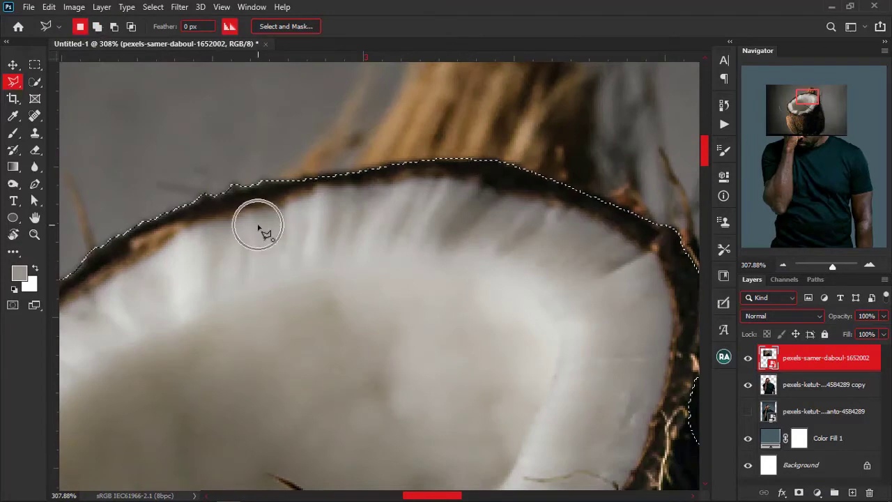
- Add the missed strip of dark shell below the rim on the coconut's right edge to the selection with the Polygonal Lasso
scroll(414, 139, down, 10)
scroll(398, 169, up, 5)
key(shift)
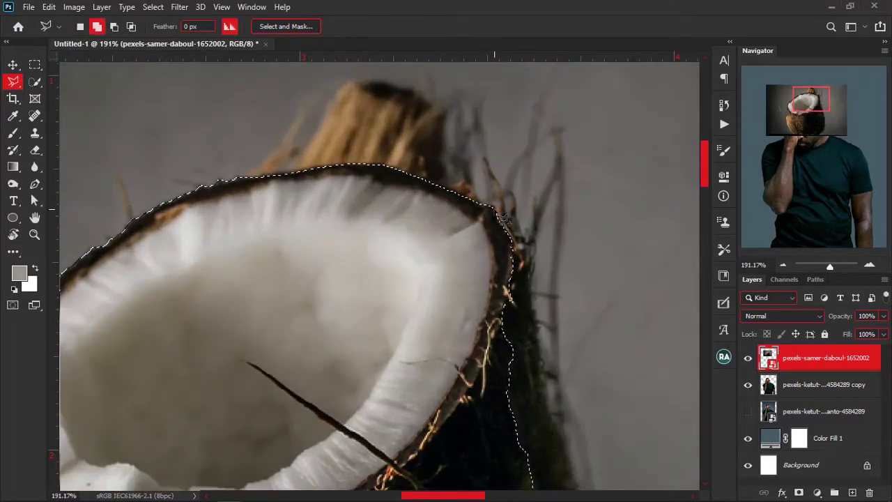
drag(527, 309, 477, 165)
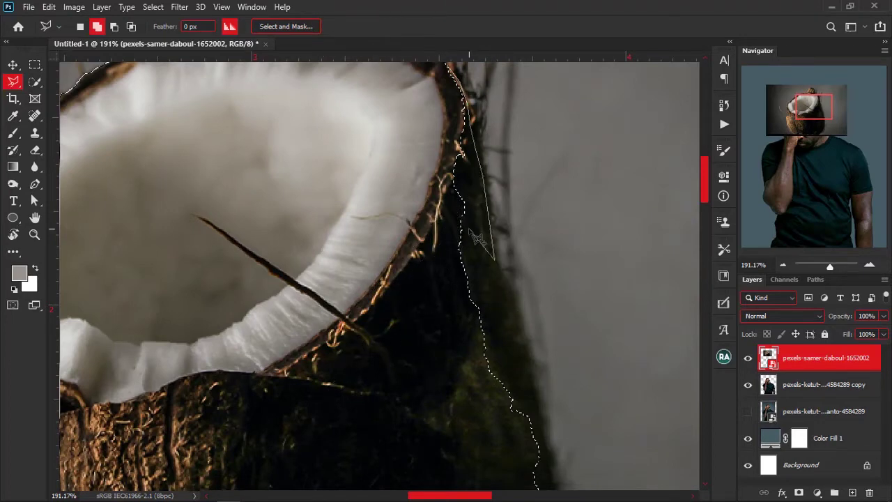
key(ctrl+minus)
key(ctrl+minus)
double_click(476, 305)
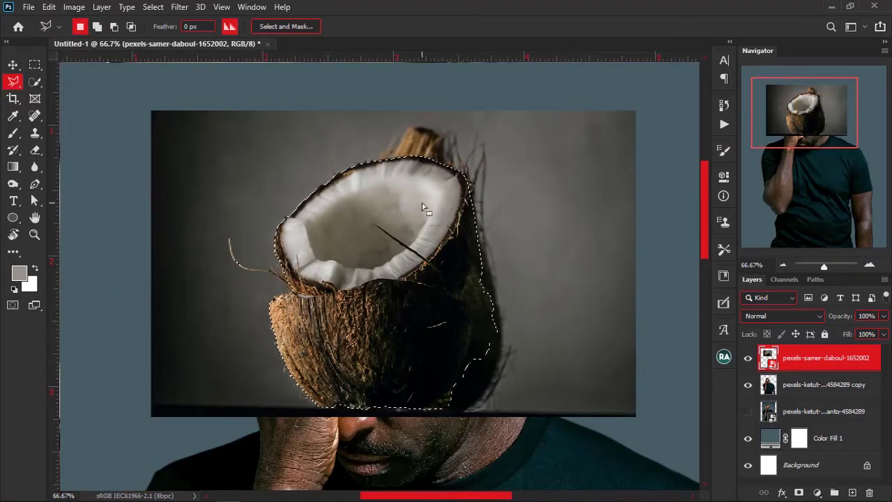
- Cut the selected coconut out to a new layer through Refine Edge, using the On Layers view
scroll(422, 207, down, 1)
scroll(315, 157, up, 1)
click(153, 7)
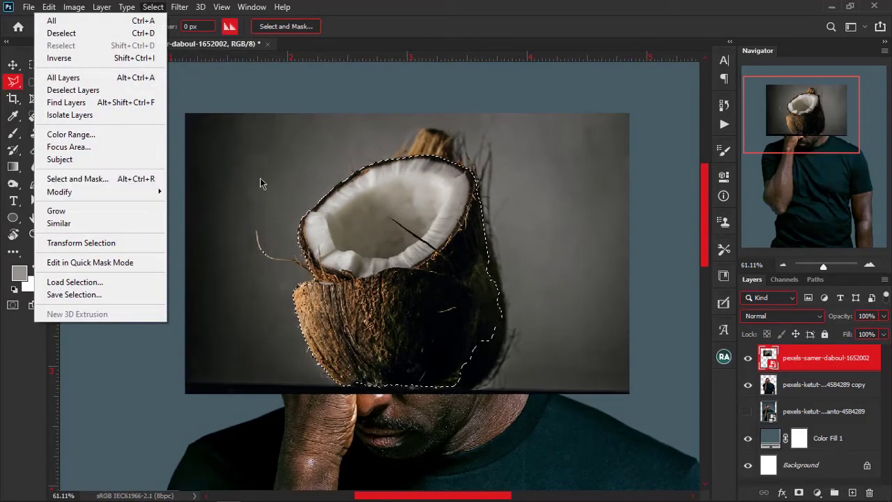
shift+click(134, 179)
click(701, 126)
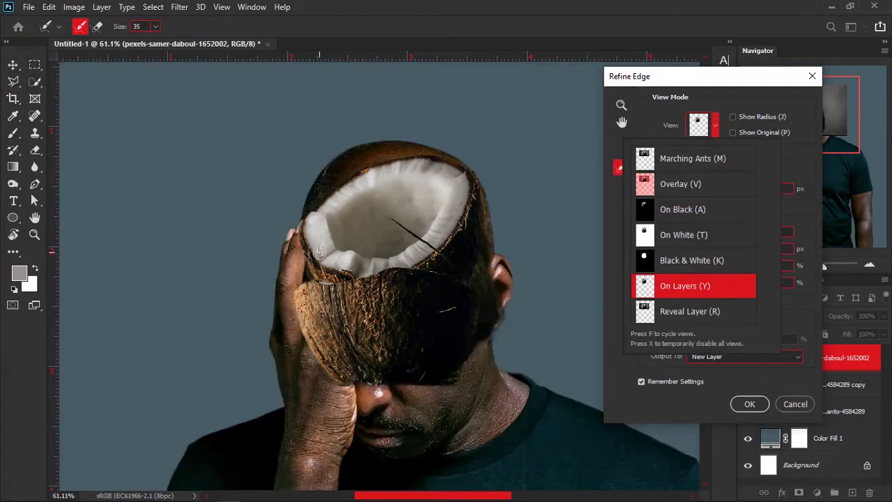
click(750, 405)
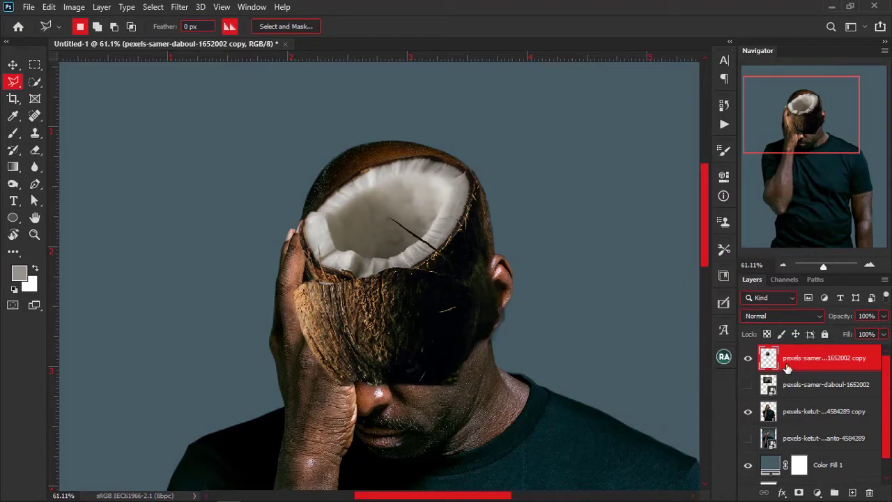
- Add a layer mask to the coconut cutout and paint away the lower shell over the face with a 243 px soft round brush
click(798, 492)
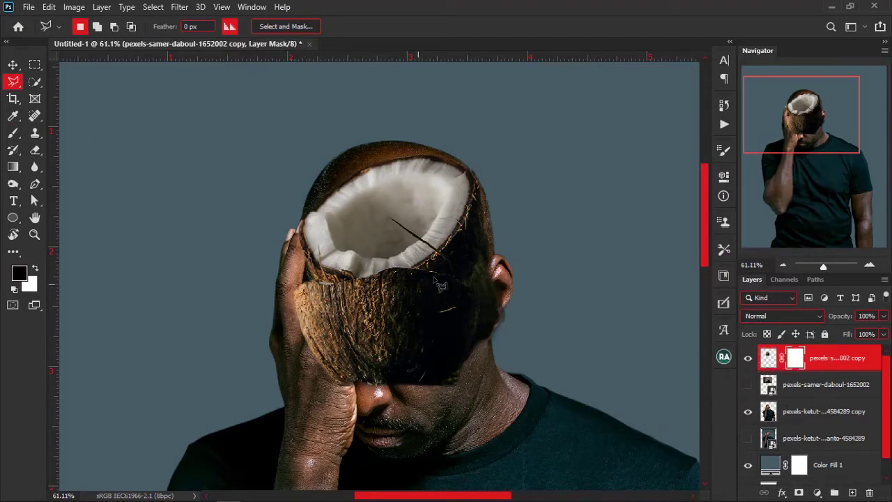
click(15, 134)
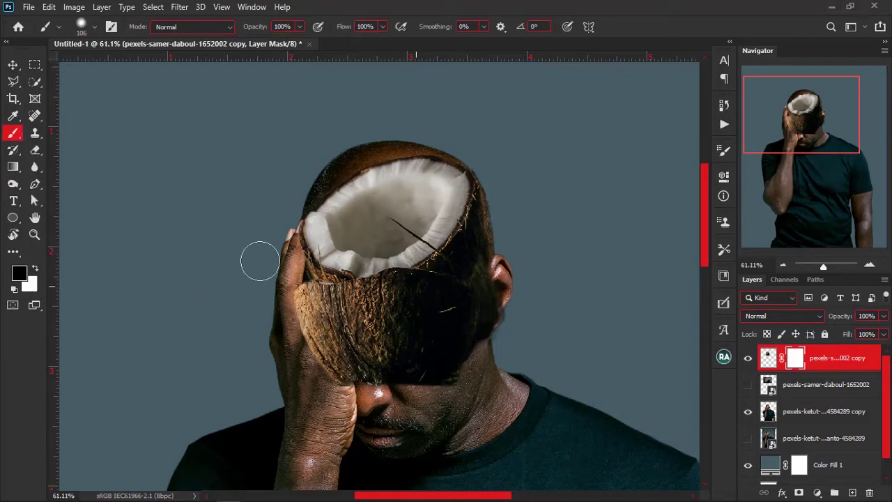
drag(409, 331, 436, 334)
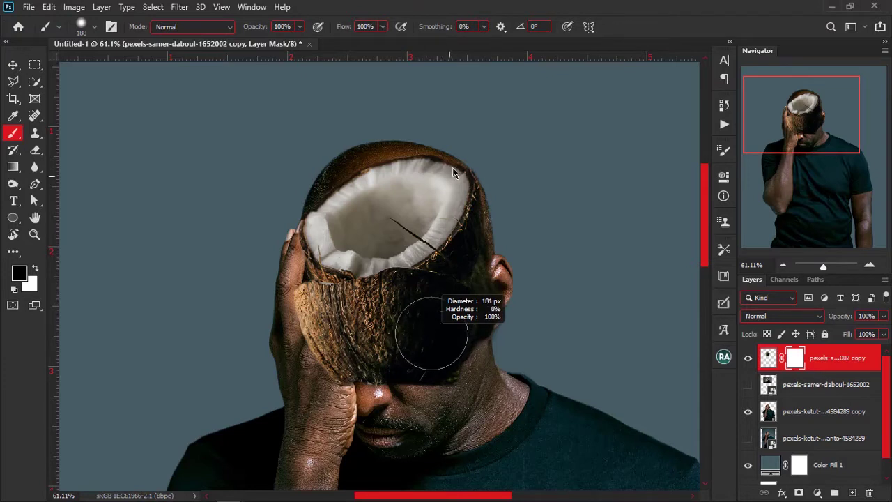
right_click(442, 199)
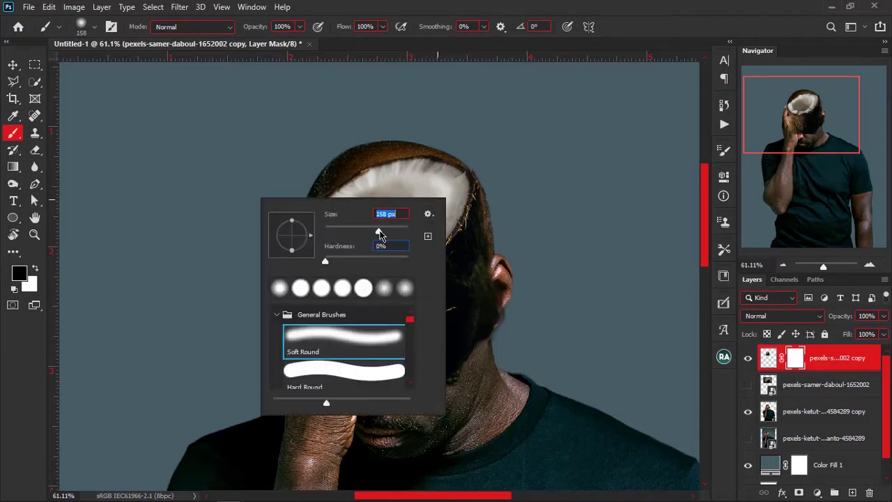
drag(380, 235, 386, 234)
mouse_move(493, 294)
mouse_down()
mouse_move(504, 283)
mouse_move(445, 367)
mouse_move(315, 356)
mouse_move(287, 324)
mouse_move(308, 359)
mouse_move(418, 342)
mouse_up()
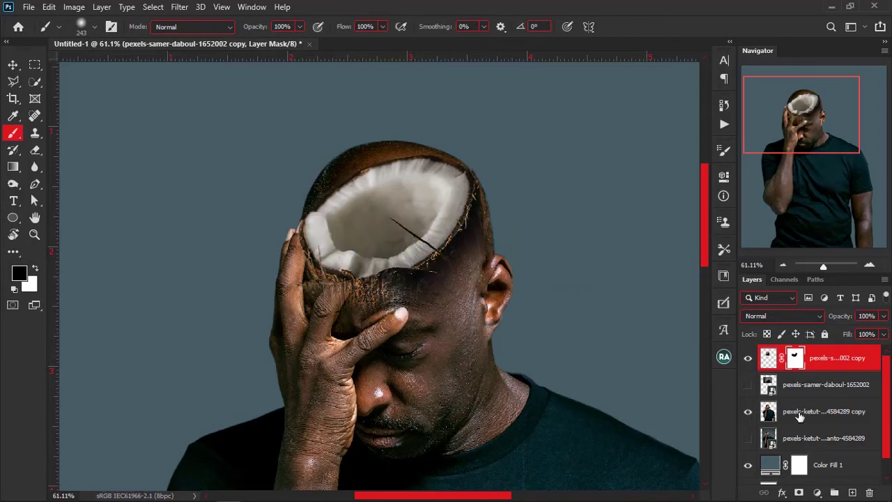
- Add a layer mask to the man's cutout layer and paint away the top of his head above the coconut with the 243 px brush
click(795, 417)
click(750, 418)
click(799, 492)
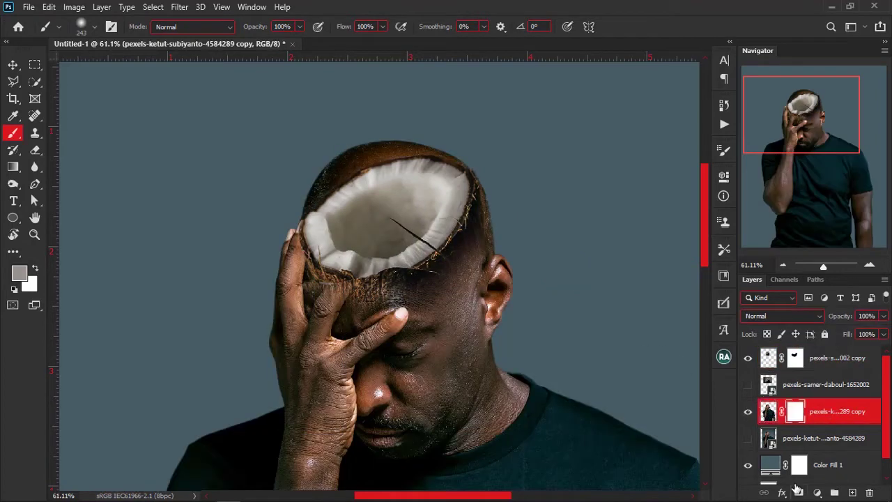
mouse_move(320, 187)
mouse_down()
mouse_move(336, 164)
mouse_move(442, 142)
mouse_move(474, 151)
mouse_move(306, 179)
mouse_move(408, 146)
mouse_move(438, 155)
mouse_up()
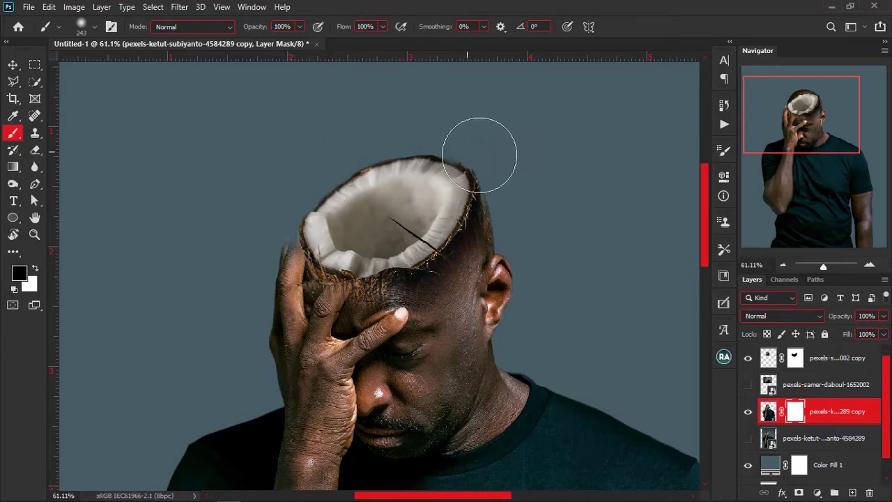
- Restore the front fingertip beside the coconut's left rim on the man's layer mask with a 34 px brush
scroll(315, 225, up, 5)
scroll(265, 218, up, 2)
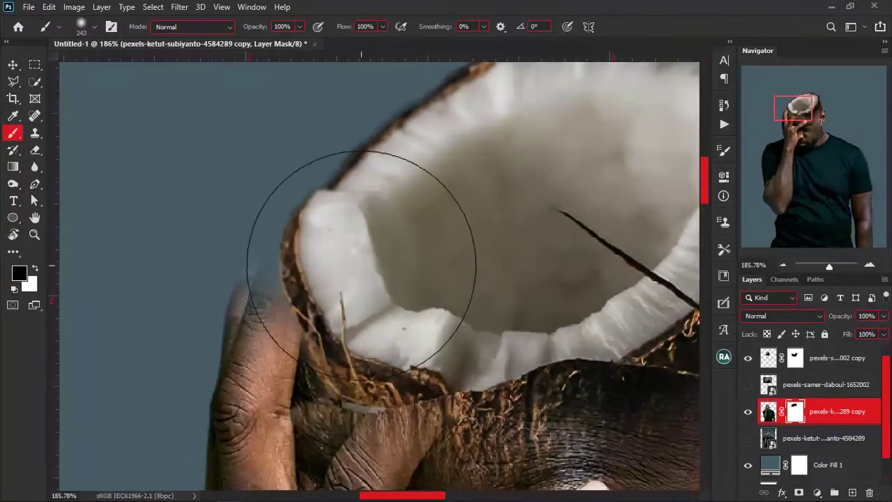
drag(362, 261, 222, 289)
key(x)
mouse_move(277, 318)
mouse_down()
mouse_move(268, 279)
mouse_move(279, 285)
mouse_move(290, 246)
mouse_up()
key(x)
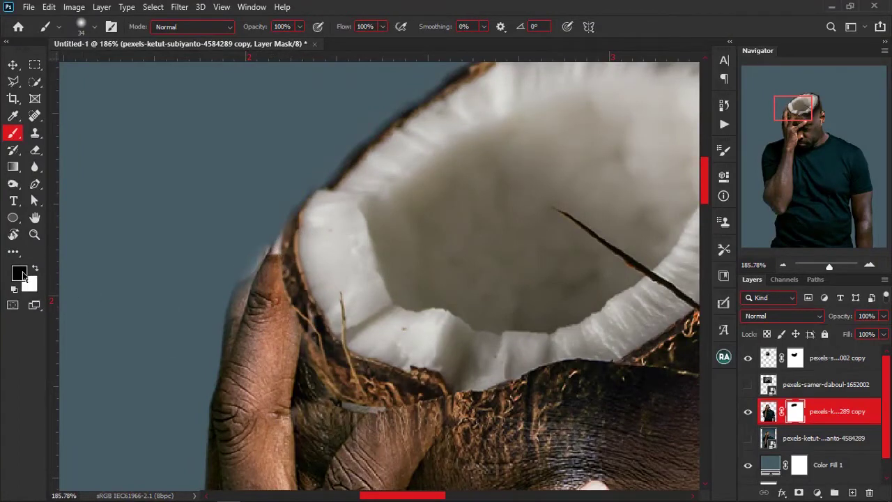
- Restore the rear fingertip and refine the edges around both nails on the man's layer mask
key(x)
key(x)
key(x)
mouse_move(267, 262)
mouse_down()
mouse_move(293, 221)
mouse_move(259, 264)
mouse_up()
scroll(238, 206, up, 3)
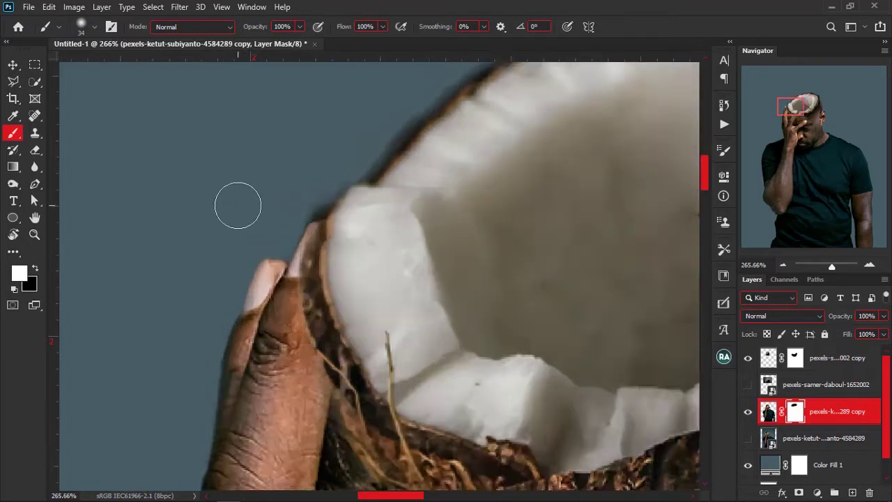
scroll(238, 205, up, 4)
drag(415, 240, 396, 202)
key(x)
scroll(368, 225, down, 7)
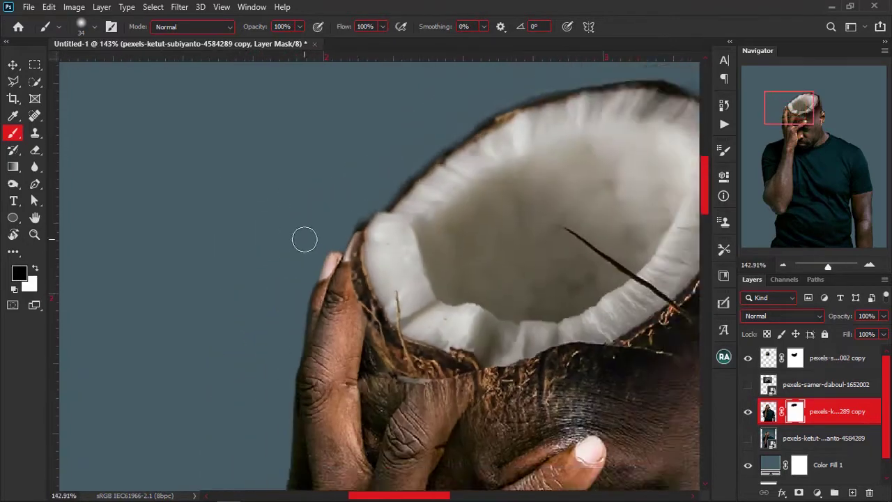
scroll(304, 239, down, 3)
- Paint white on the coconut cutout's mask along its upper-right rim
scroll(660, 154, up, 5)
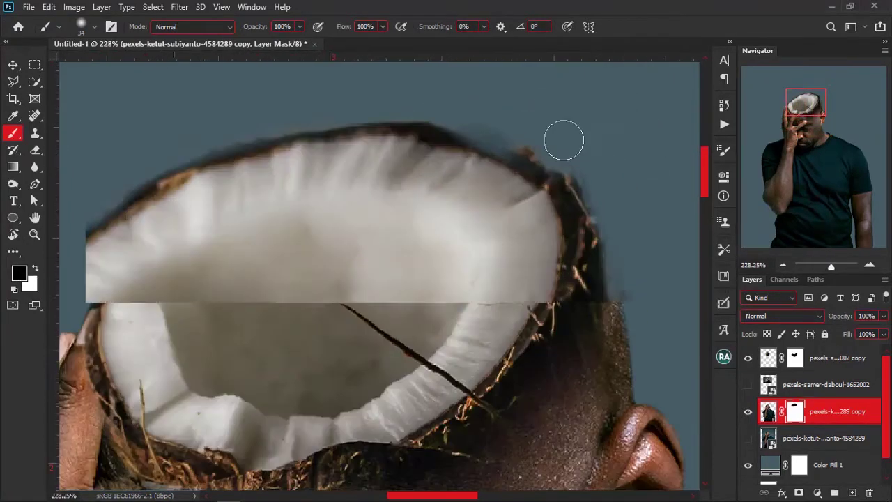
click(796, 358)
key(x)
mouse_move(458, 148)
mouse_down()
mouse_move(525, 177)
mouse_move(450, 149)
mouse_up()
scroll(478, 152, down, 7)
scroll(383, 183, down, 1)
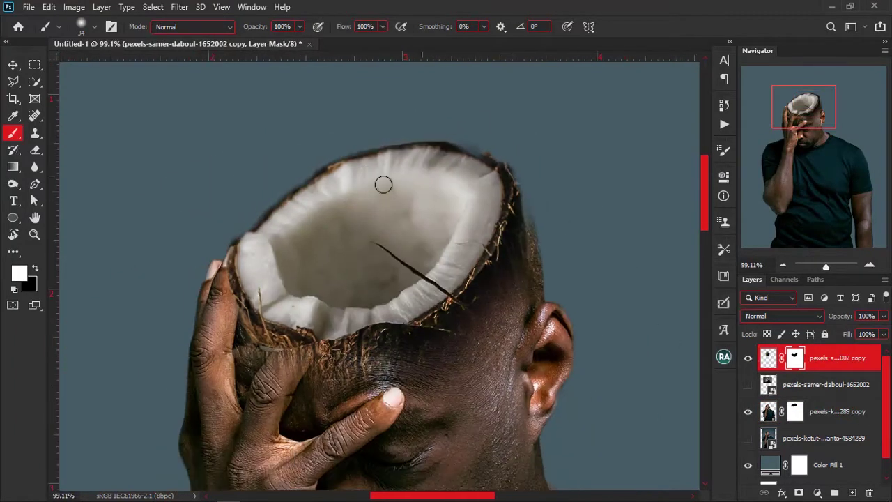
- Replace the masked coconut cutout with a fuller cutout from the original coconut photo layer, and hide the original
click(748, 388)
click(747, 388)
click(748, 387)
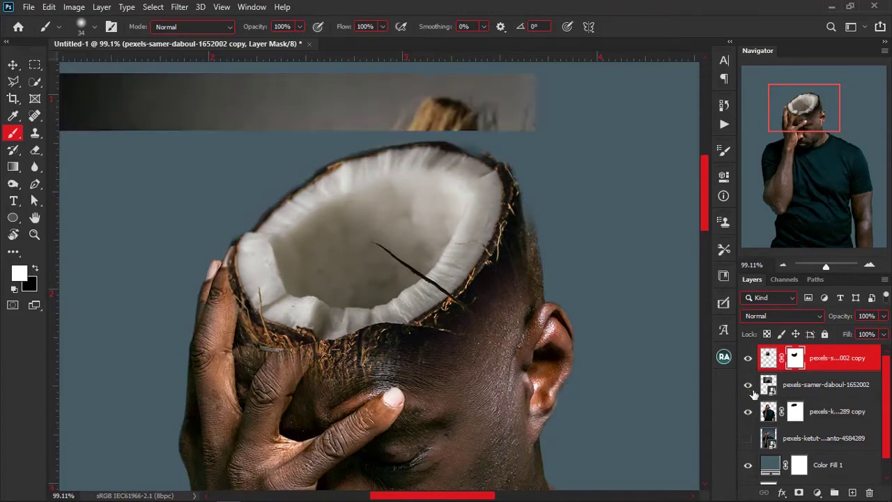
click(795, 385)
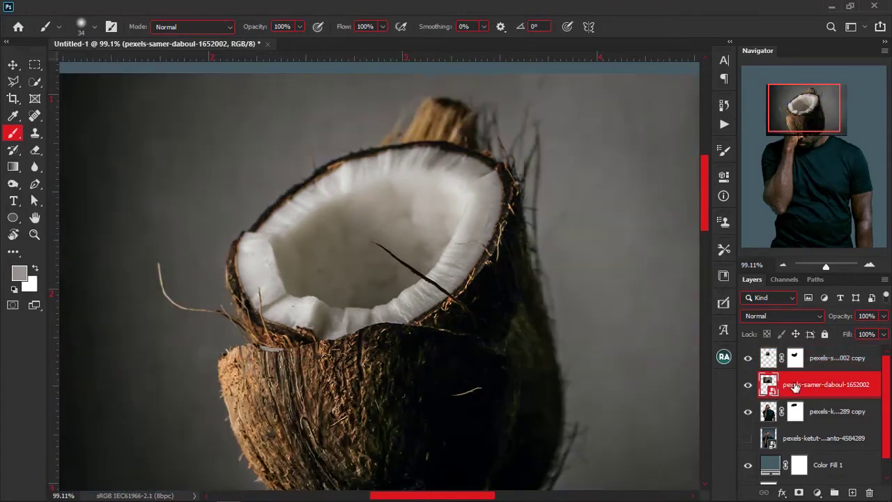
click(746, 384)
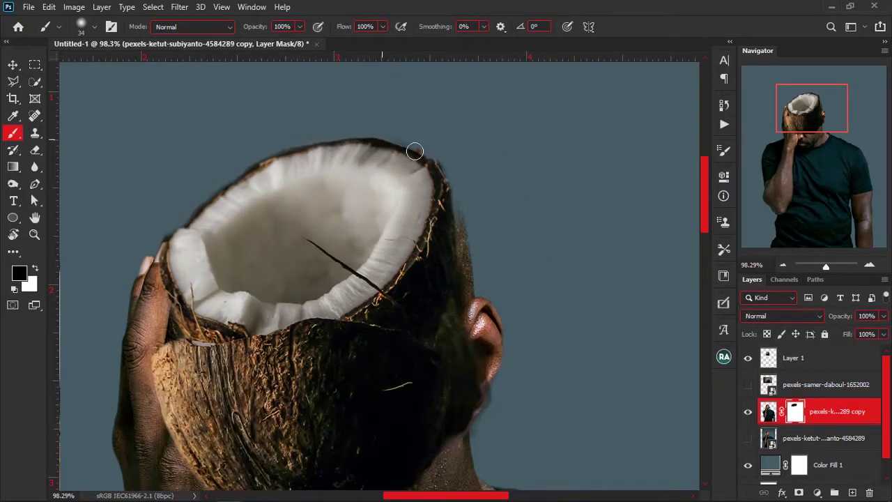
- Touch up the man's layer mask where the fingertip meets the coconut's left rim, using a 13 px brush
scroll(353, 131, down, 2)
scroll(175, 211, up, 4)
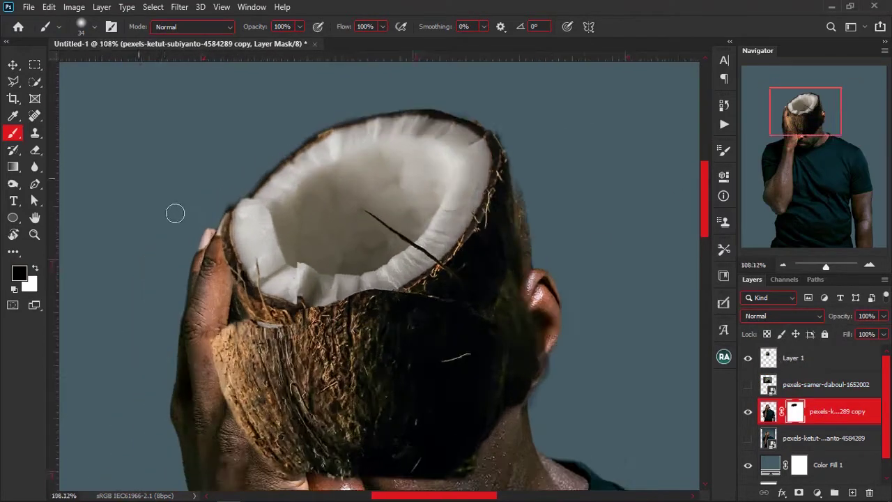
click(800, 366)
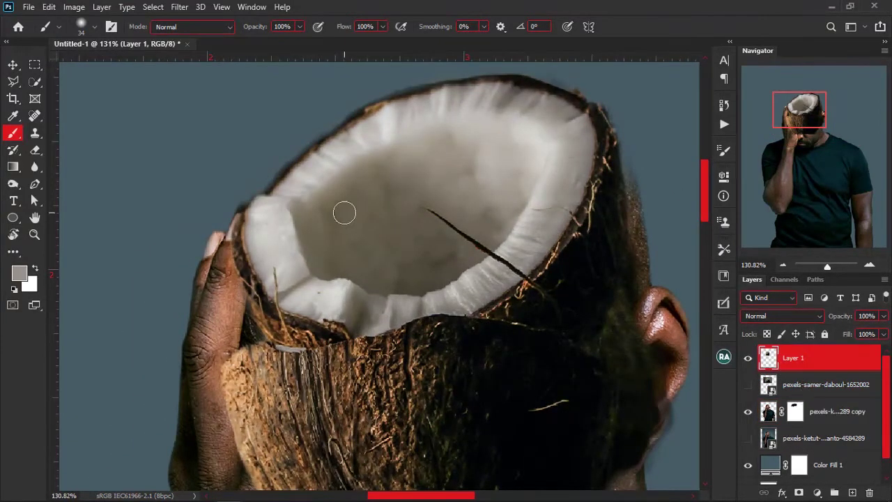
scroll(344, 213, down, 2)
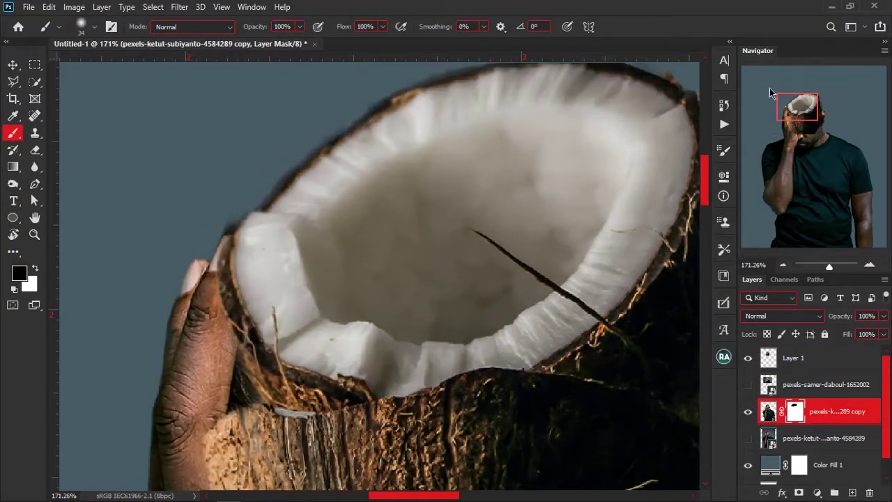
scroll(220, 219, up, 4)
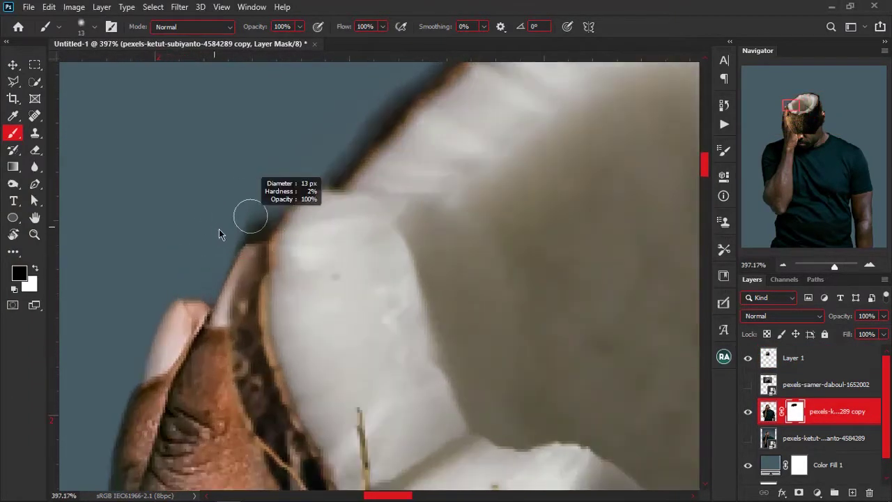
key(x)
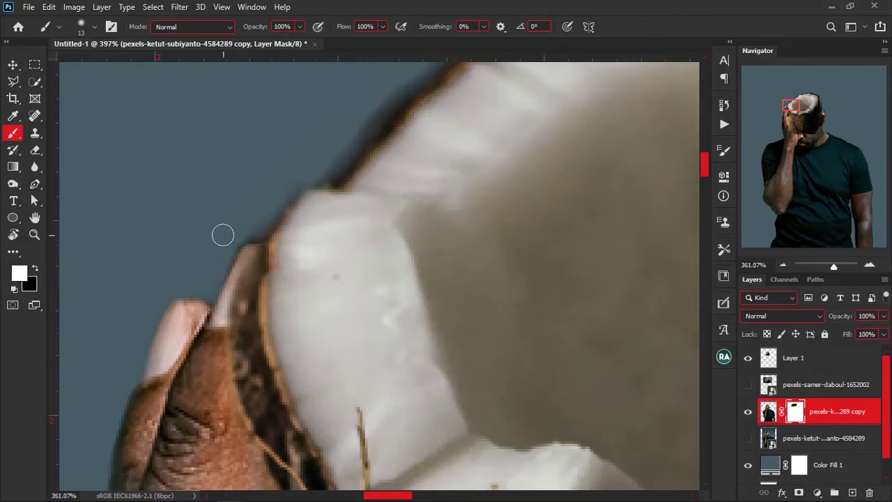
scroll(223, 235, down, 8)
- Hide Layer 1 and paint out the faint scalp remnants above the head on the man's layer mask with a 40 px brush
click(802, 360)
click(749, 360)
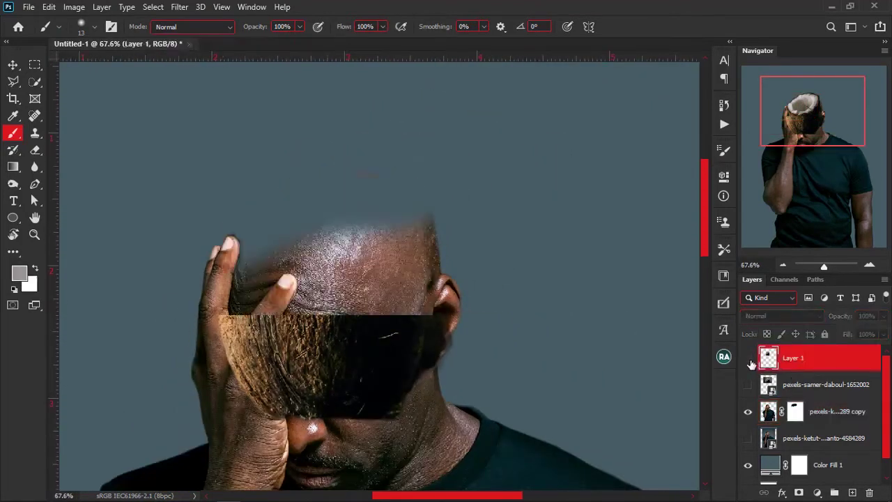
click(750, 359)
click(749, 360)
click(793, 416)
key(x)
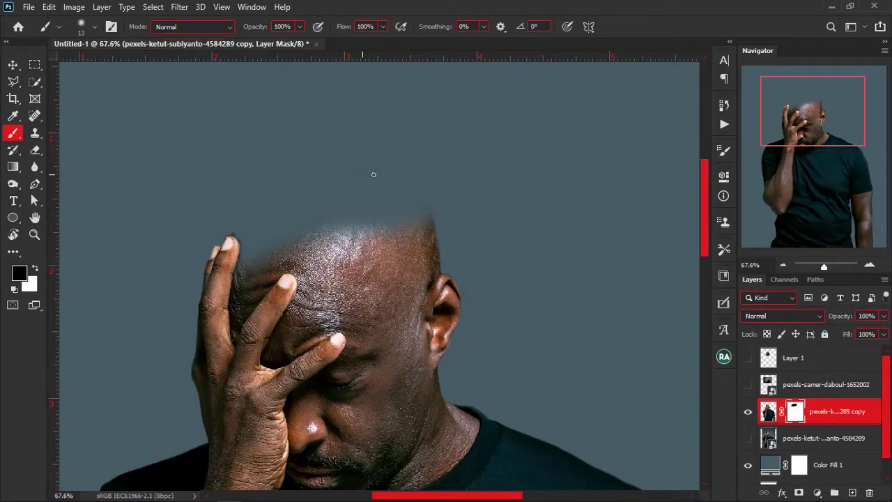
drag(372, 176, 386, 177)
- Show Layer 1, add a layer mask to it, and paint away the lower shell over the face with a 179 px brush
click(802, 359)
click(748, 358)
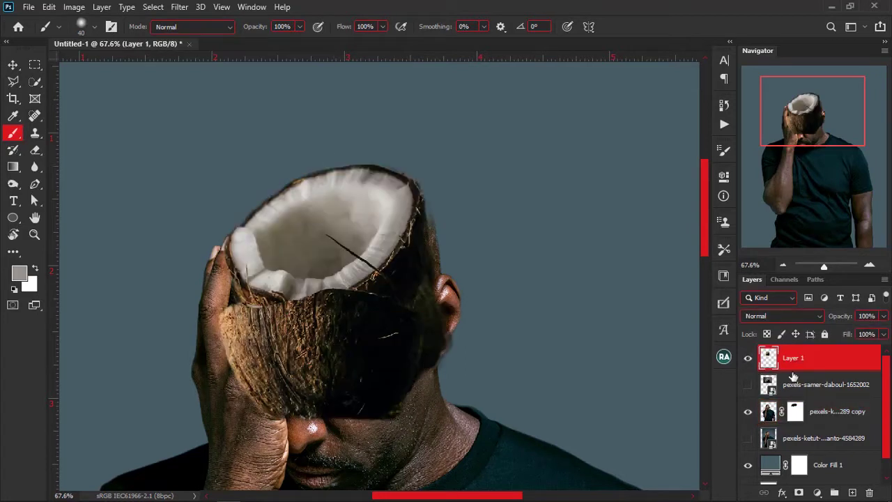
click(800, 493)
drag(454, 320, 520, 319)
mouse_move(452, 302)
mouse_down()
mouse_move(366, 404)
mouse_move(375, 404)
mouse_move(295, 406)
mouse_move(221, 363)
mouse_move(212, 339)
mouse_move(259, 350)
mouse_move(363, 342)
mouse_move(448, 253)
mouse_move(464, 200)
mouse_up()
- Blend the back of the head up to the coconut's right rim on the man's layer mask, finishing with a 39 px brush
click(794, 411)
scroll(425, 202, up, 6)
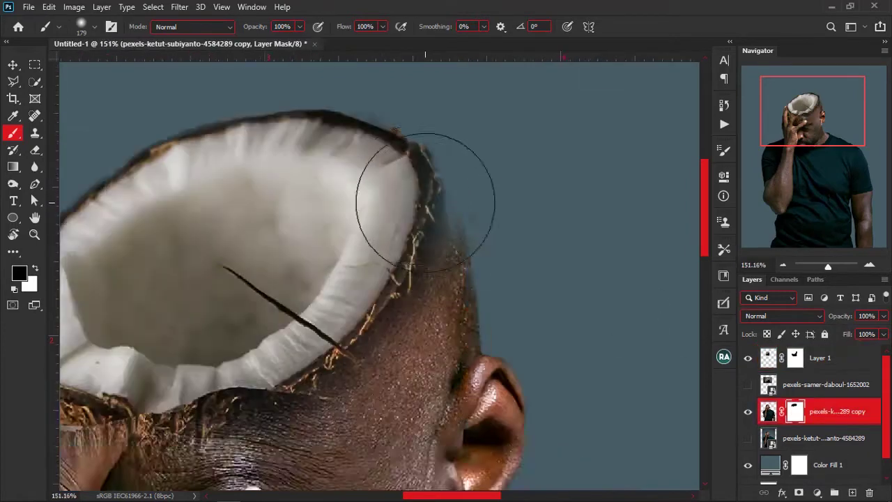
mouse_move(512, 239)
mouse_down()
mouse_move(419, 250)
mouse_move(471, 252)
mouse_move(433, 168)
mouse_move(472, 340)
mouse_move(449, 220)
mouse_move(444, 308)
mouse_move(478, 289)
mouse_up()
key(x)
scroll(454, 230, down, 9)
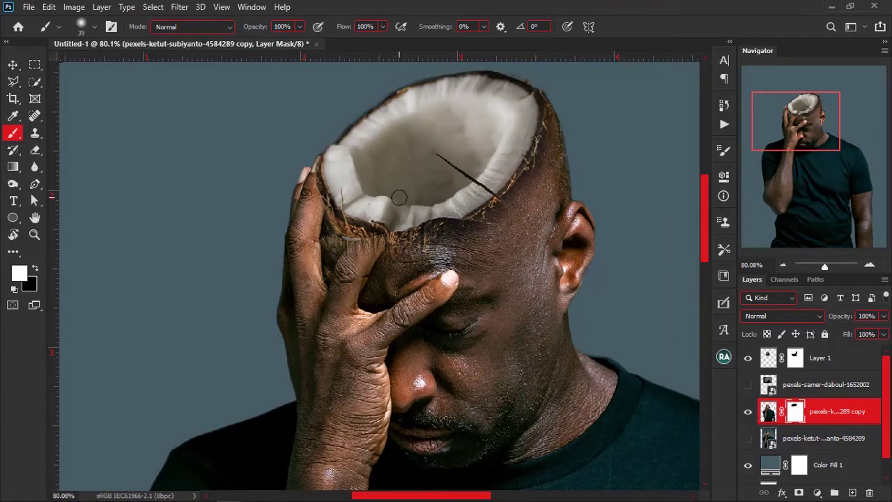
- Hide Layer 1, make it the active layer, and disable the man's layer mask so the full head shows
click(749, 359)
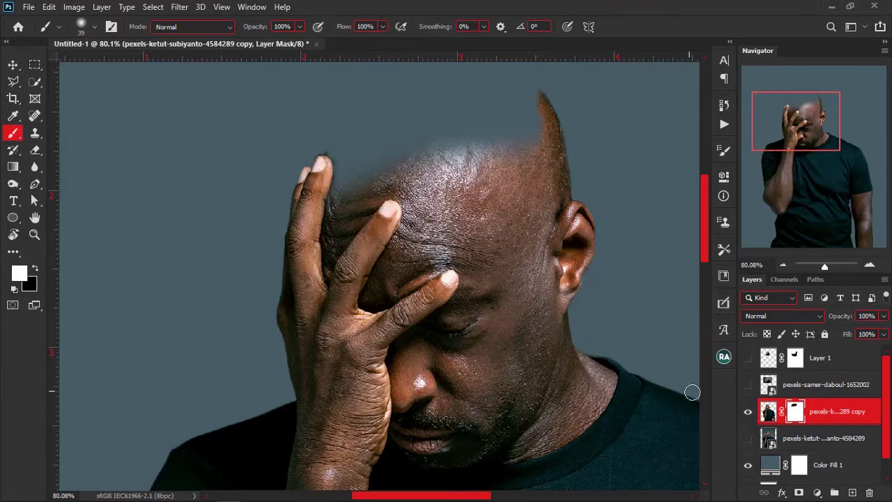
click(770, 362)
scroll(274, 145, up, 7)
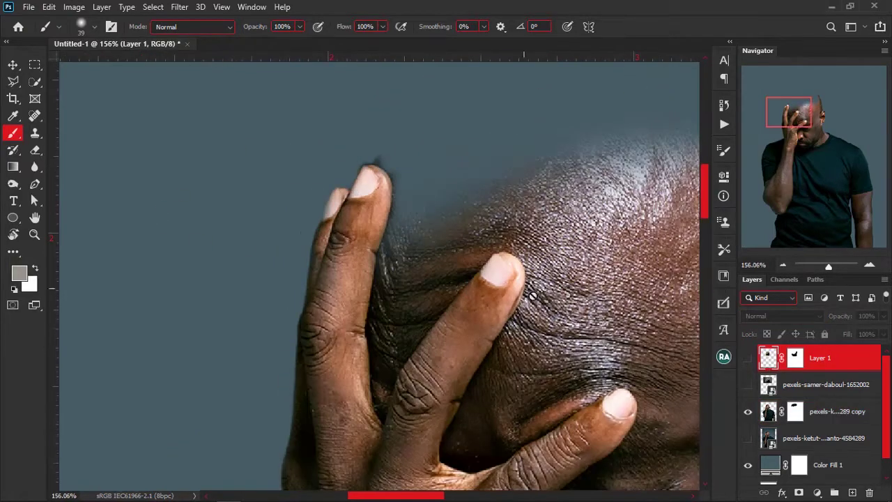
shift+click(792, 417)
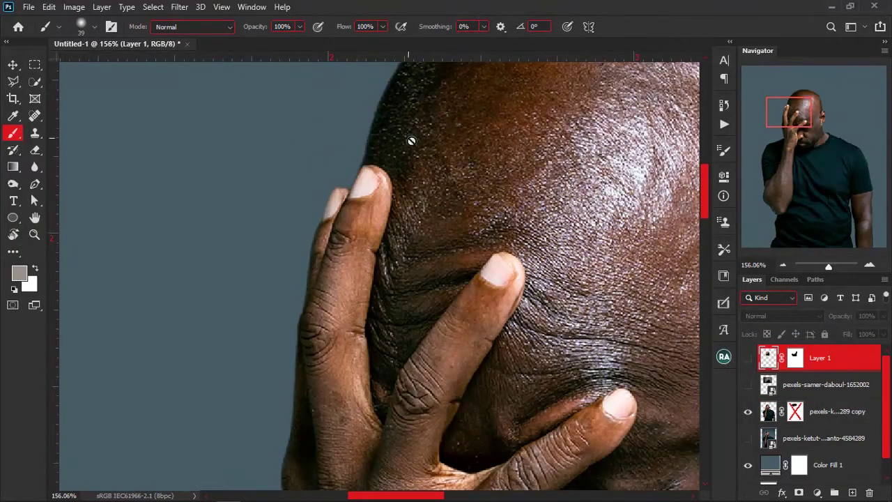
scroll(487, 165, up, 3)
- Outline the two upper fingers overlapping the forehead with the Polygonal Lasso, closing the selection across the back of the hand
click(15, 81)
scroll(262, 201, up, 10)
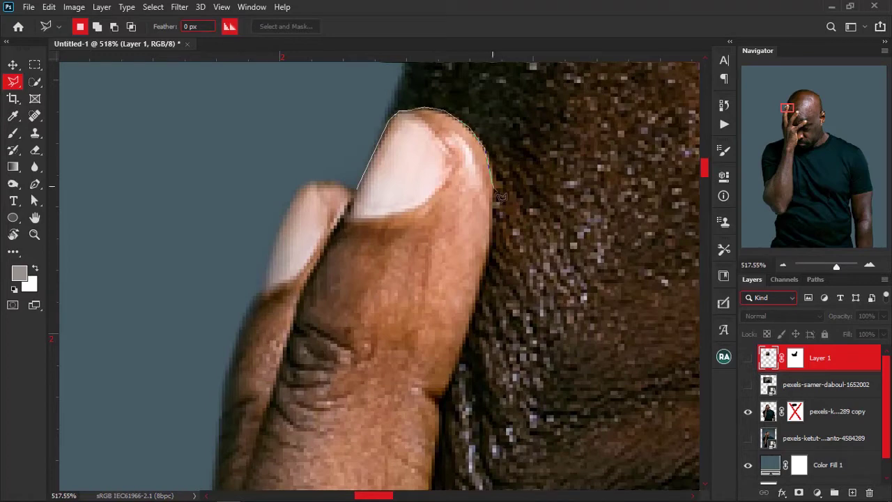
click(493, 222)
mouse_move(491, 233)
mouse_down()
mouse_move(398, 123)
mouse_move(396, 53)
mouse_up()
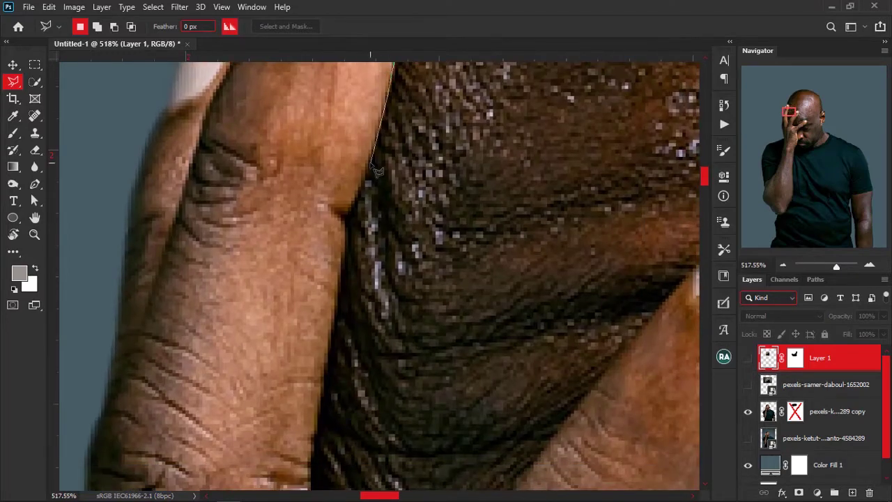
alt+click(339, 294)
alt+click(339, 294)
alt+click(339, 295)
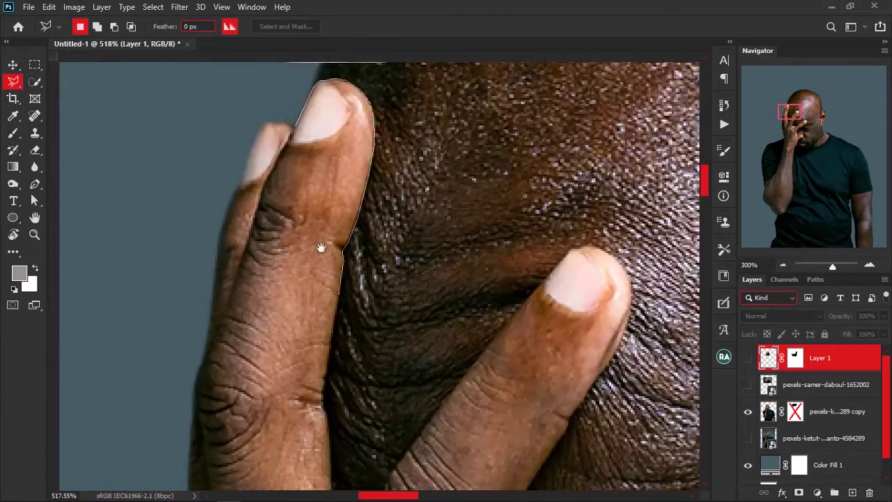
drag(321, 247, 294, 179)
click(354, 368)
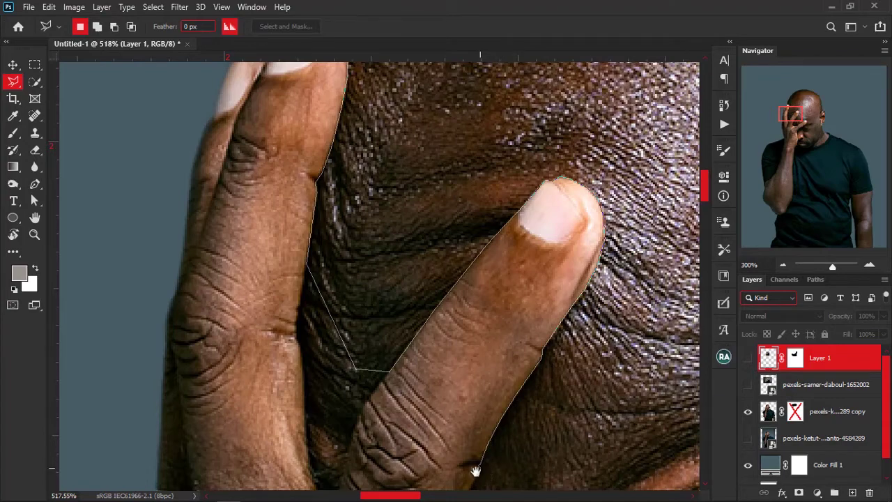
drag(476, 472, 432, 276)
click(423, 274)
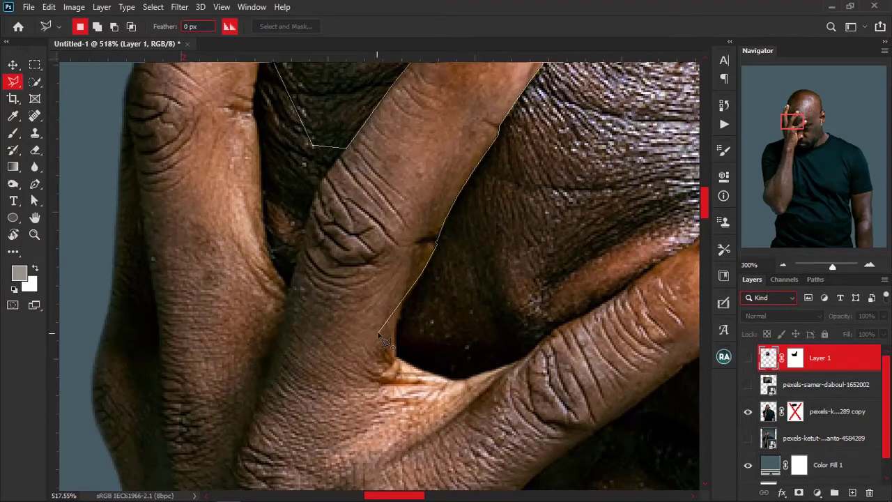
scroll(381, 354, down, 2)
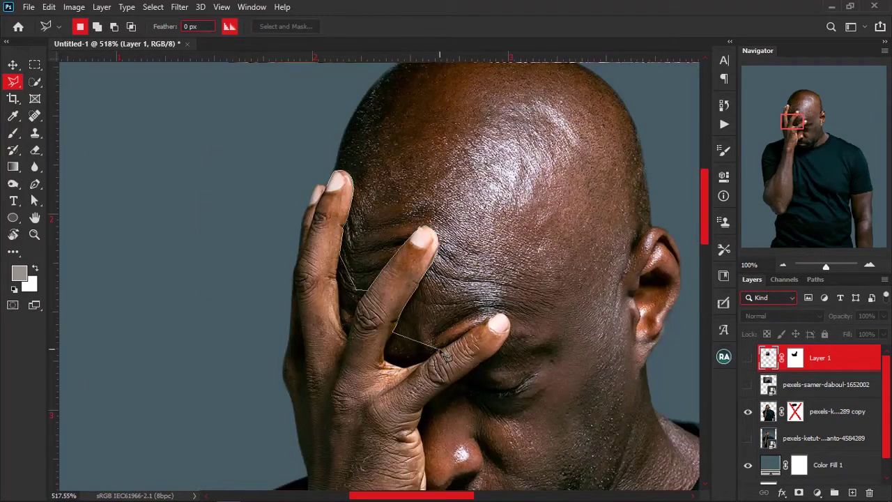
click(302, 343)
click(323, 192)
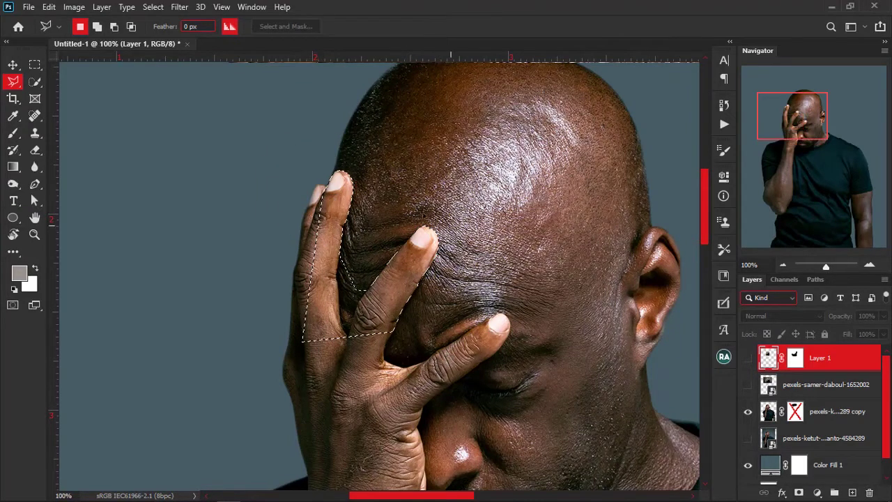
- Show Layer 1 and paint black inside the finger selection on its mask with a 39 px brush, placing the fingers before the coconut
click(748, 358)
click(796, 358)
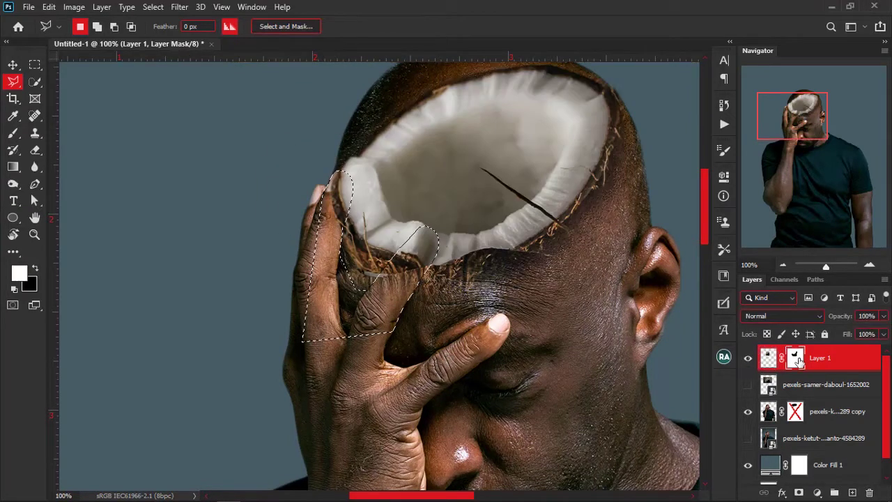
key(b)
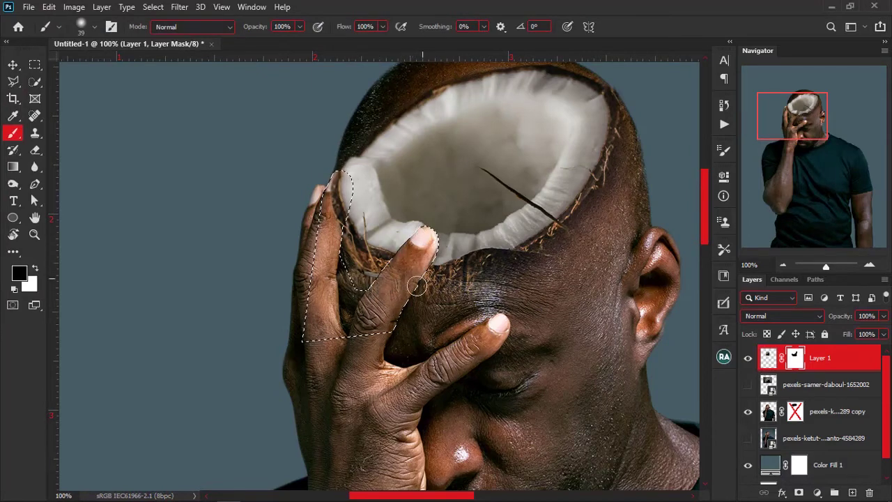
drag(349, 256, 347, 159)
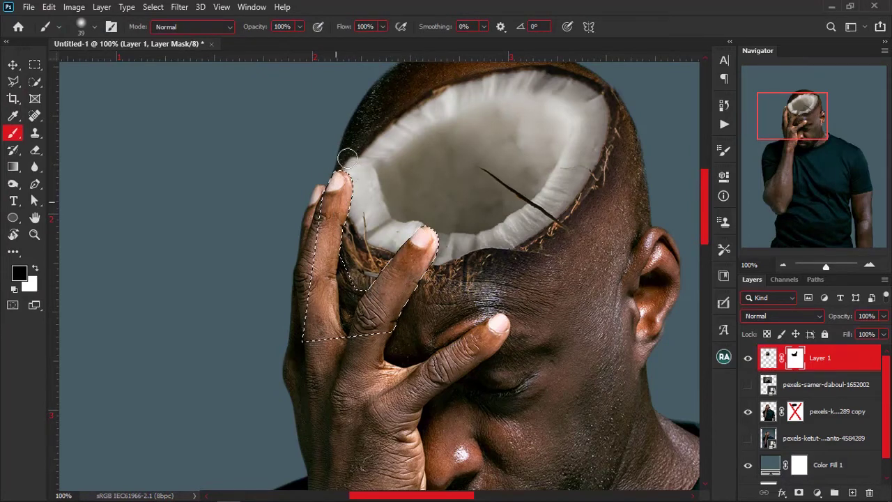
- Re-enable the man's layer mask and clear the finger selection
click(797, 414)
scroll(312, 265, down, 4)
key(ctrl+d)
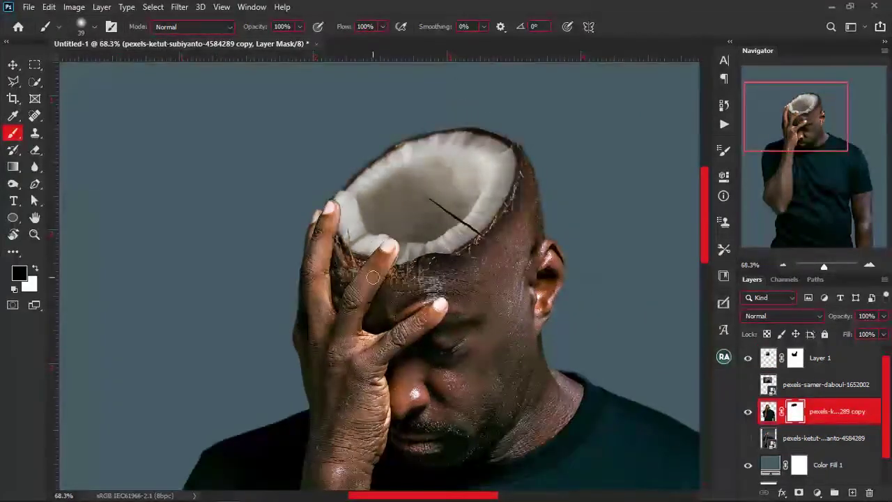
- Load Layer 1's mask as a selection and paint away the fibrous husk below the coconut's rim on that mask with a 39 px brush
scroll(372, 278, up, 4)
key(alt+])
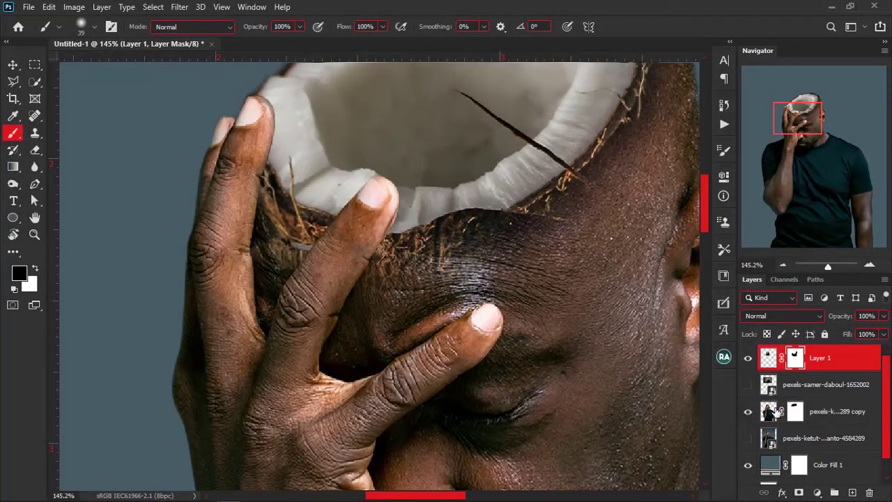
ctrl+click(794, 415)
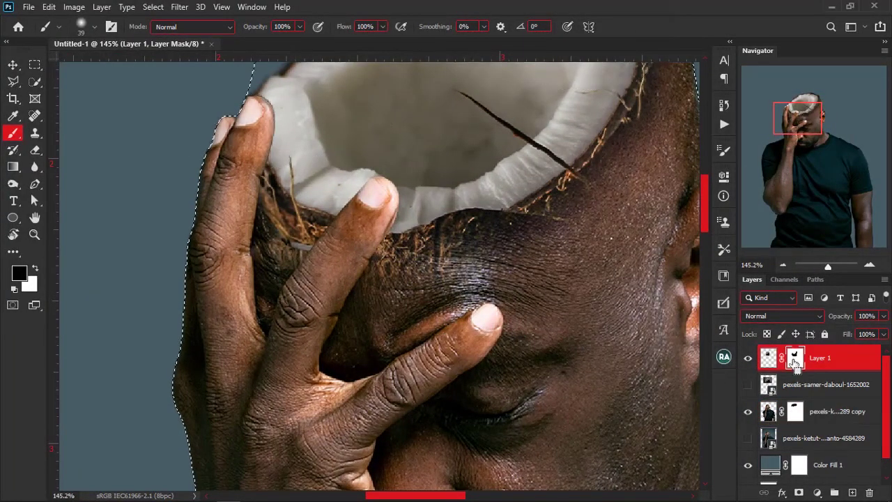
scroll(392, 261, down, 4)
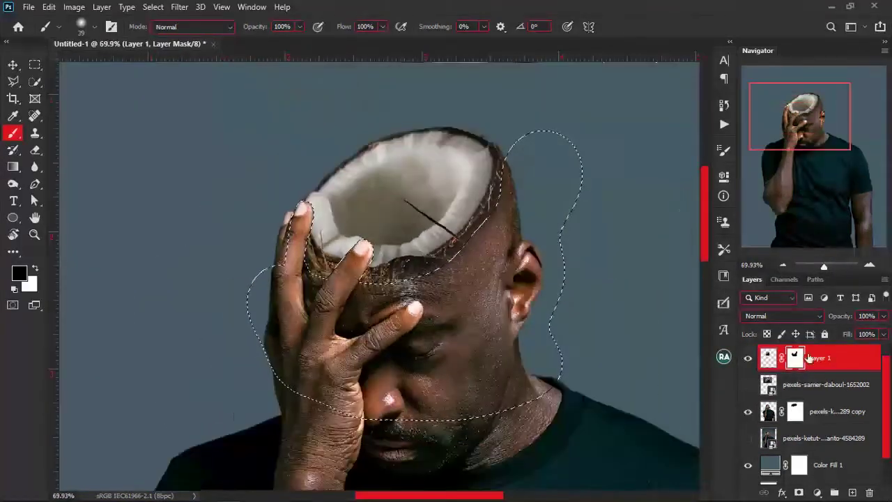
scroll(264, 241, up, 3)
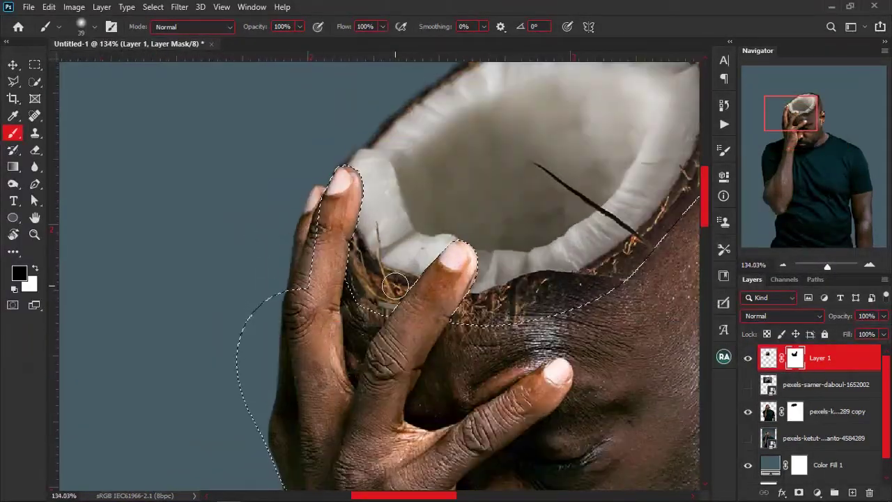
mouse_move(391, 288)
mouse_down()
mouse_move(366, 289)
mouse_move(355, 267)
mouse_up()
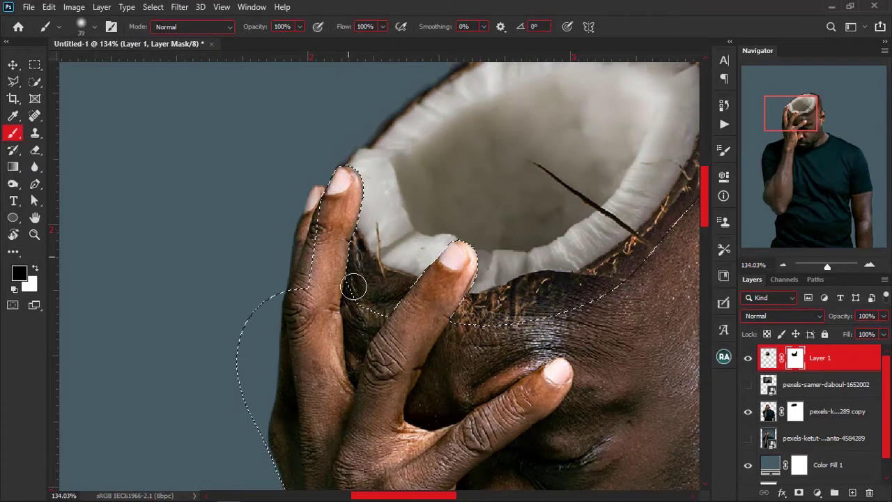
mouse_move(441, 321)
mouse_down()
mouse_move(582, 287)
mouse_move(512, 299)
mouse_move(579, 287)
mouse_move(666, 232)
mouse_up()
mouse_move(604, 253)
mouse_down()
mouse_move(482, 339)
mouse_move(576, 258)
mouse_move(599, 200)
mouse_up()
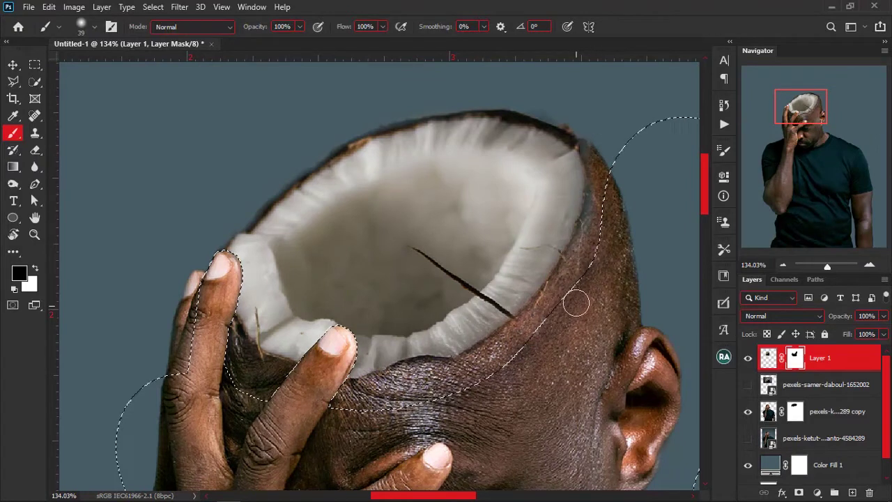
- Paint a narrow band of husk back along the coconut's right and lower rim in white on Layer 1's mask
key(x)
mouse_move(597, 153)
mouse_down()
mouse_move(597, 190)
mouse_move(587, 234)
mouse_move(504, 327)
mouse_move(539, 301)
mouse_move(468, 350)
mouse_move(371, 372)
mouse_up()
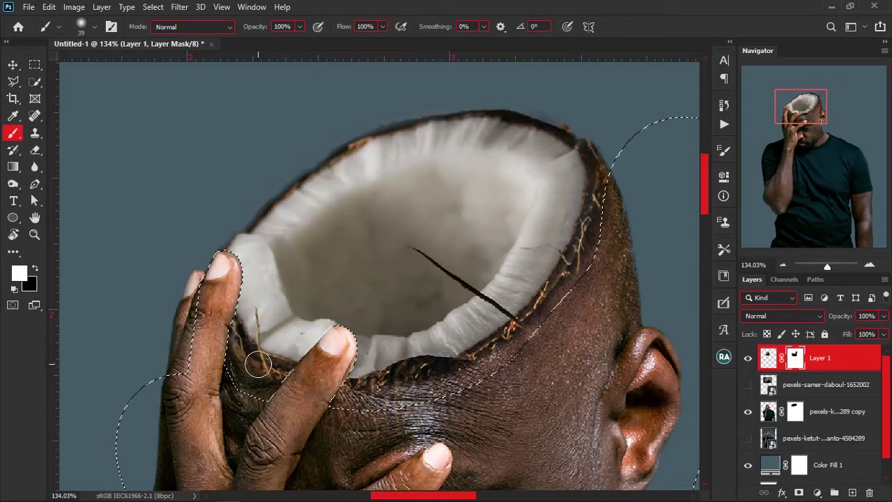
mouse_move(312, 336)
mouse_down()
mouse_move(376, 375)
mouse_move(394, 264)
mouse_up()
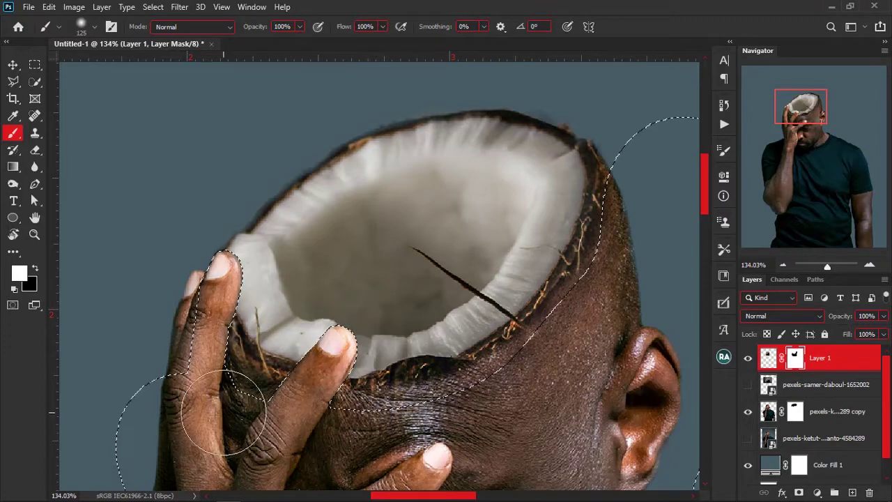
- Soften the husk between the two fingers on Layer 1's mask with a 125 px brush and clear the selection
key(x)
drag(260, 431, 220, 394)
key(x)
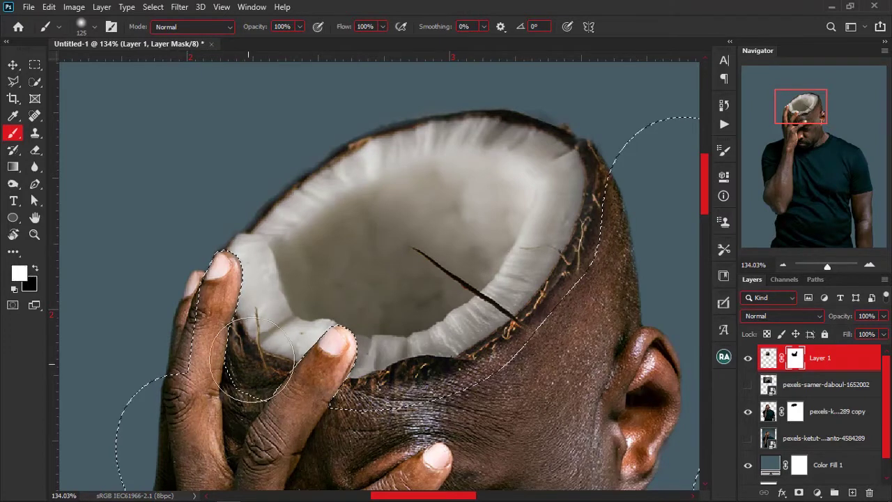
key(x)
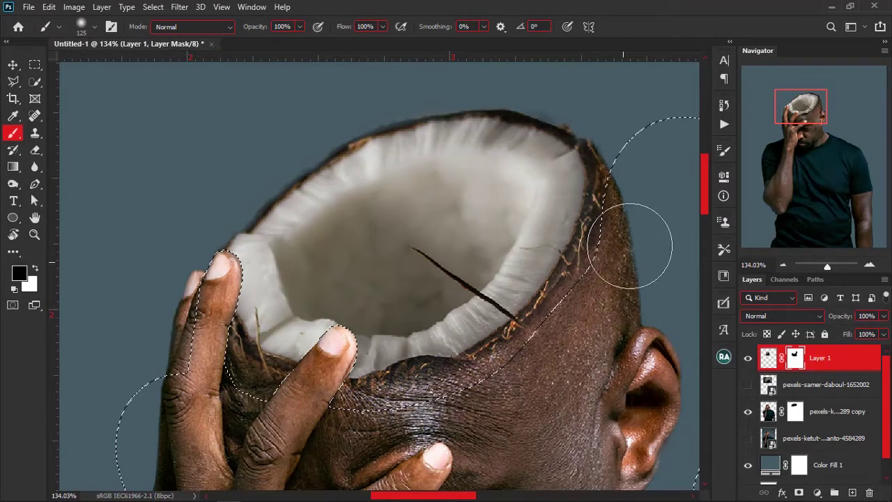
scroll(599, 230, down, 5)
key(ctrl+d)
- Duplicate the masked man layer above Layer 1 and clip the copy to Layer 1
click(830, 412)
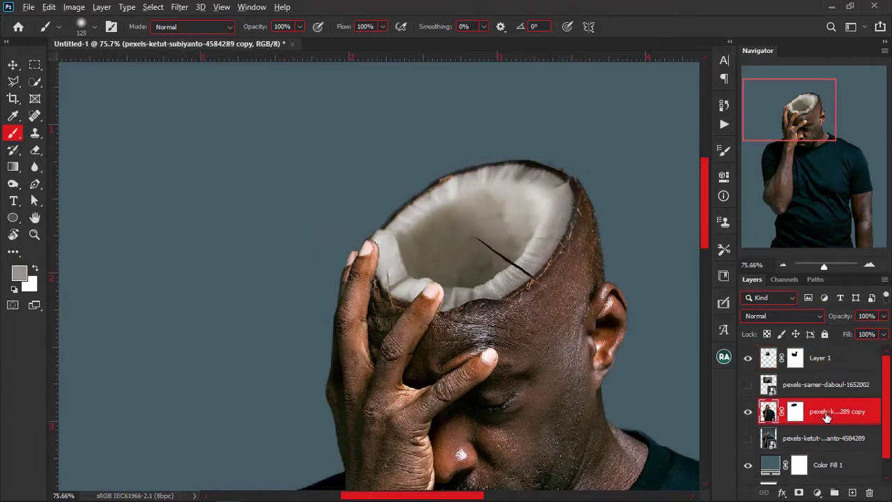
drag(829, 411, 826, 367)
alt+click(828, 370)
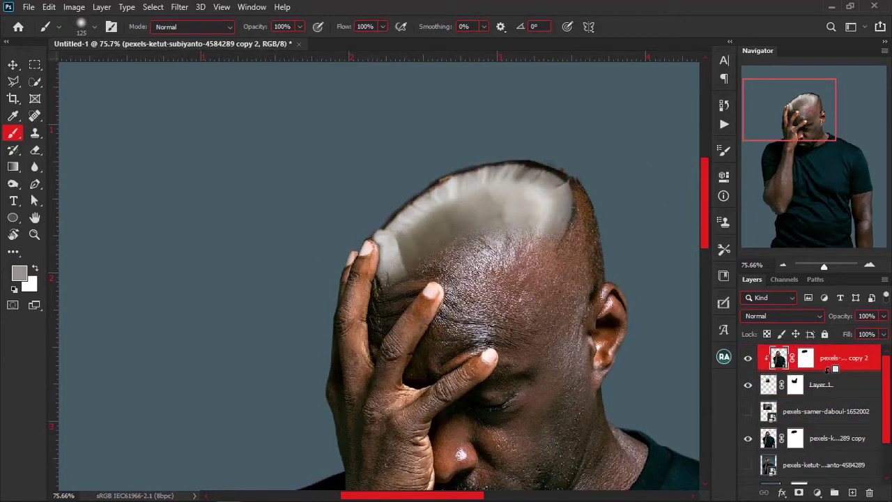
- Paint black over the coconut area on the clipped copy's mask with a 125 px brush to uncover the coconut's white interior
click(807, 360)
key(d)
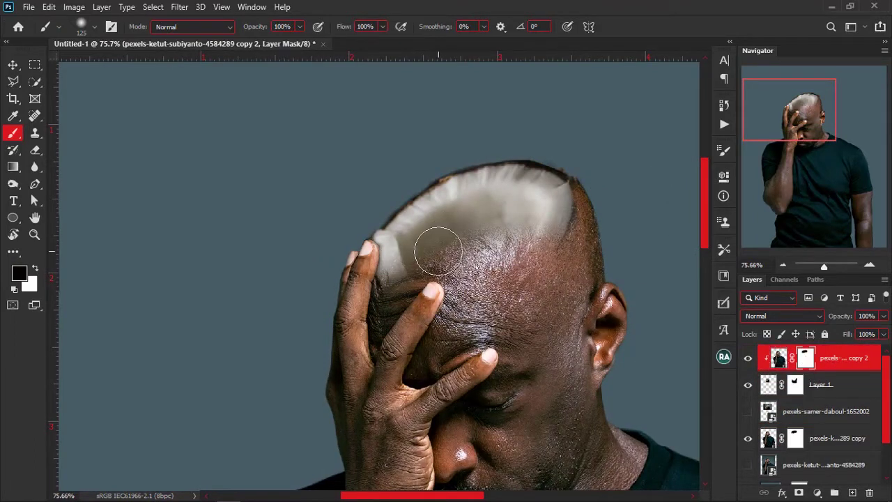
key(c)
key(b)
mouse_move(497, 221)
mouse_down()
mouse_move(427, 274)
mouse_move(493, 272)
mouse_move(544, 218)
mouse_move(527, 251)
mouse_move(470, 285)
mouse_move(419, 282)
mouse_move(402, 270)
mouse_move(397, 237)
mouse_up()
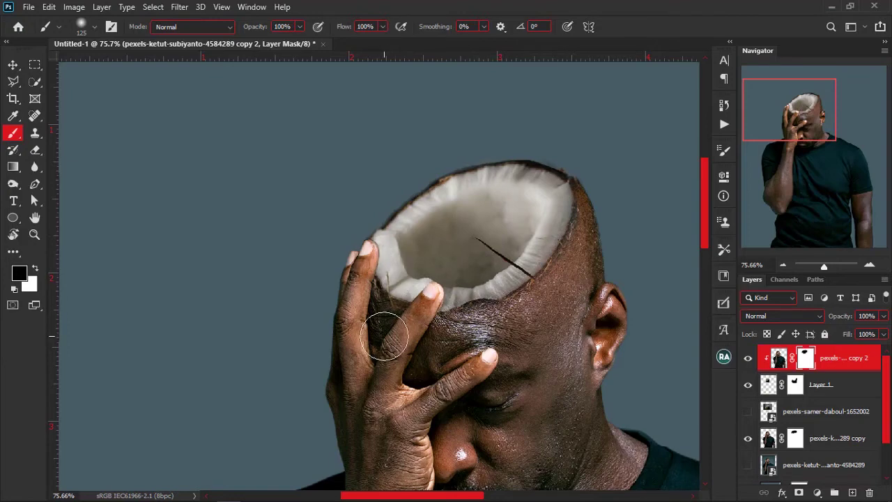
- Paint white along the coconut's lower and right rim on the clipped copy's mask to bring skin over the husk
key(c)
key(b)
key(x)
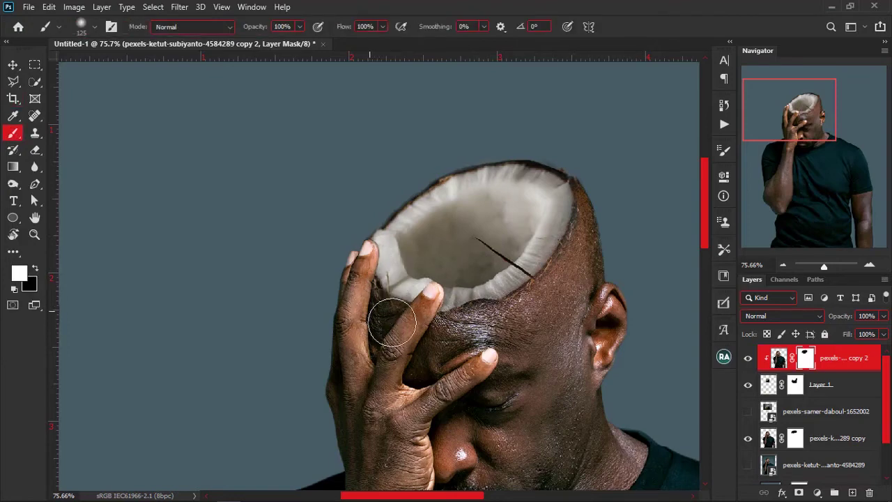
mouse_move(454, 336)
mouse_down()
mouse_move(510, 315)
mouse_move(563, 278)
mouse_move(599, 196)
mouse_up()
- Try the Lighter Color blend mode on the clipped man copy, and set its blend mode to Lighten instead
click(807, 321)
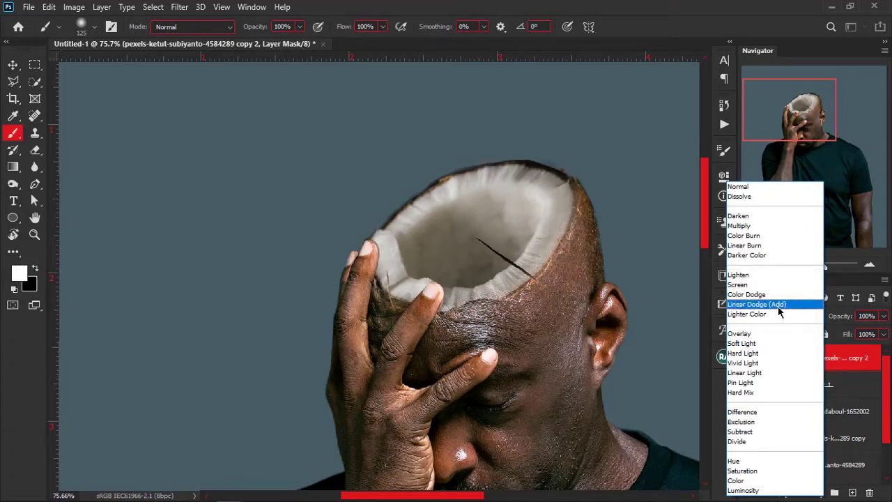
click(778, 312)
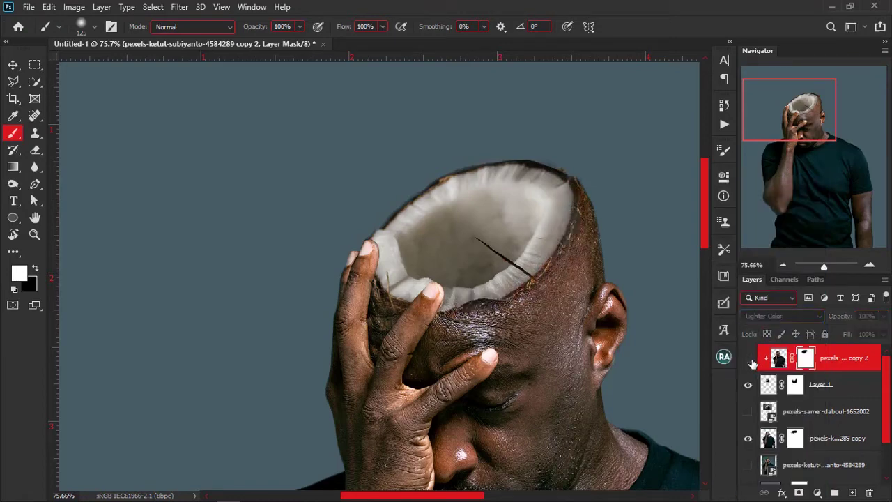
click(752, 361)
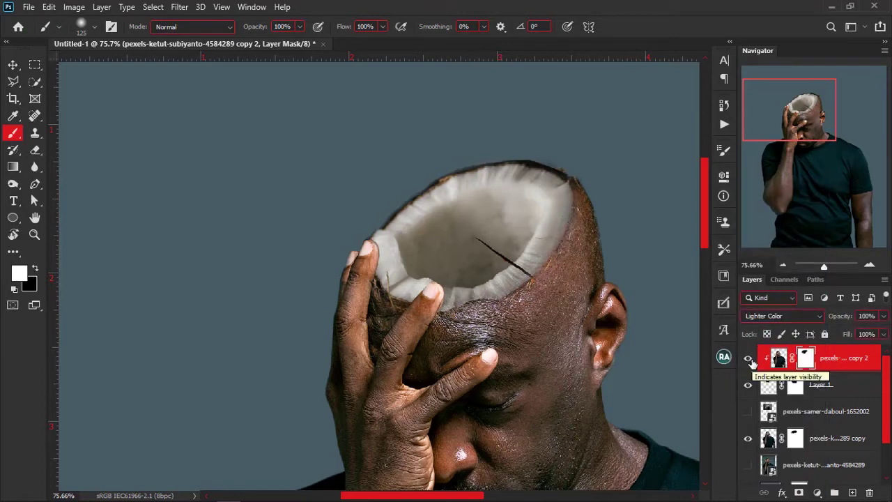
click(788, 316)
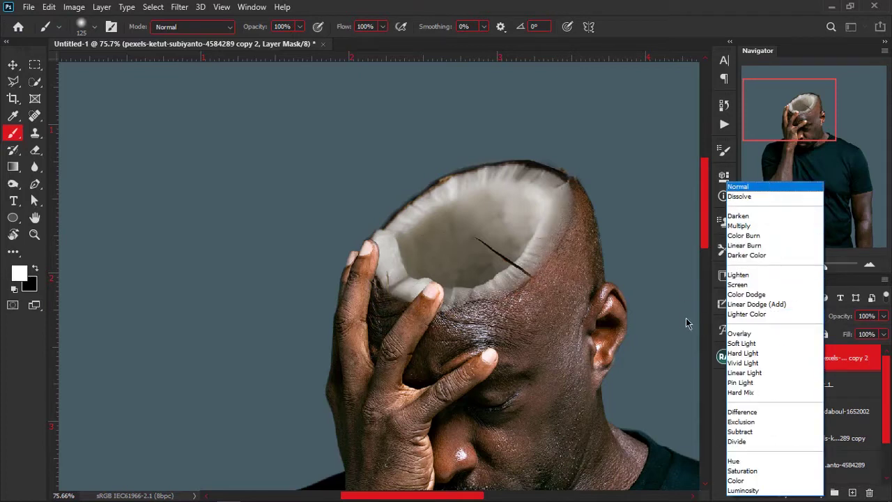
click(732, 276)
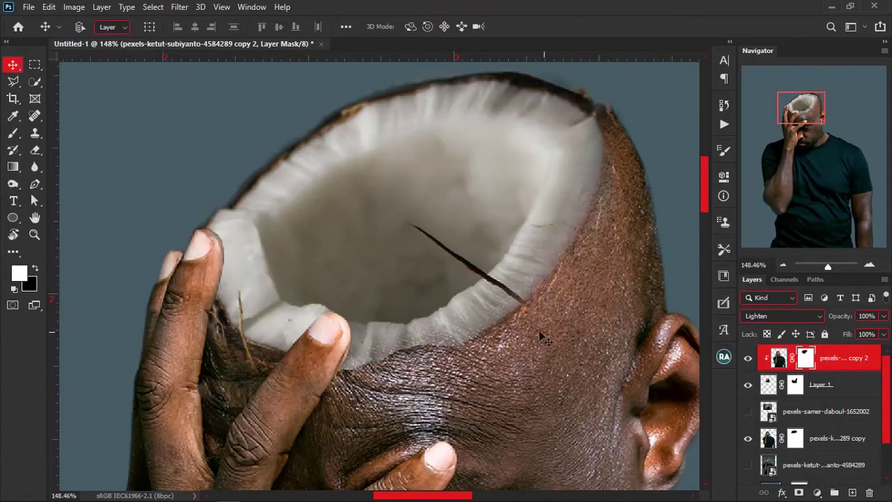
- Paint black on the clipped man copy's mask with a 23 px brush to clear skin texture from the coconut's lower and right white rim
scroll(539, 330, up, 3)
key(b)
scroll(380, 290, up, 4)
drag(411, 287, 322, 316)
mouse_move(328, 320)
mouse_down()
mouse_move(376, 310)
mouse_move(327, 302)
mouse_up()
key(x)
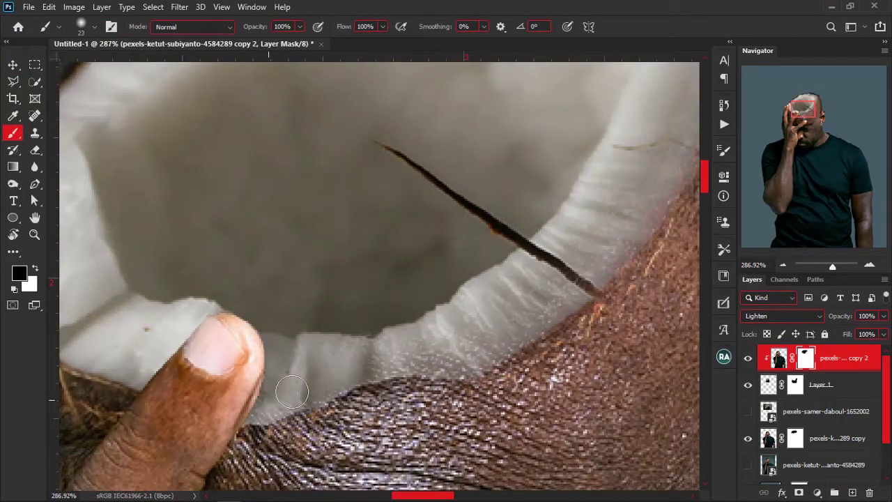
drag(588, 262, 451, 364)
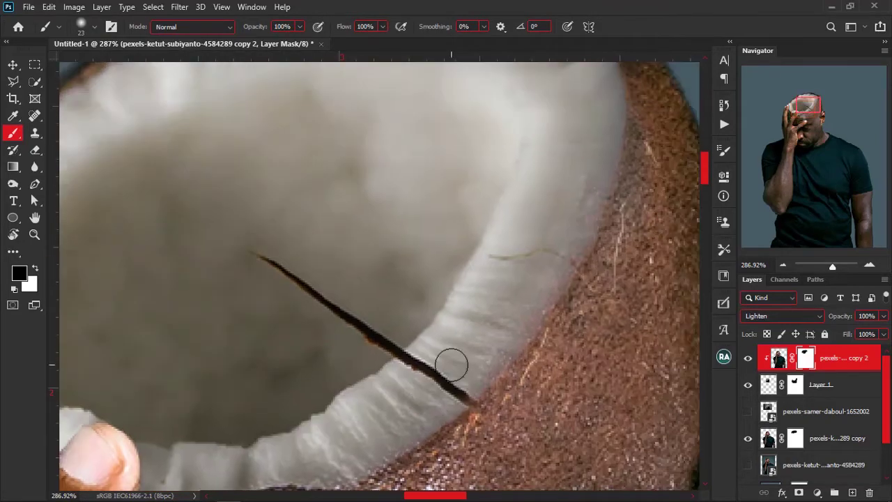
drag(516, 321, 464, 388)
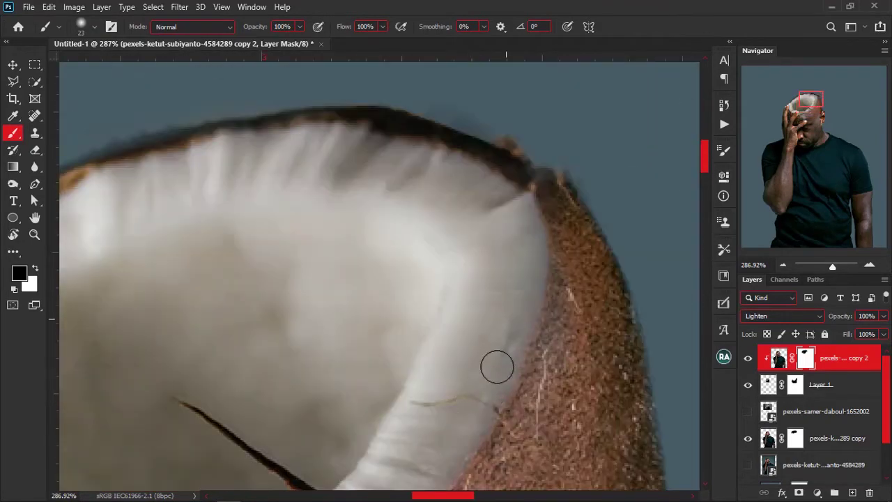
drag(486, 326, 514, 299)
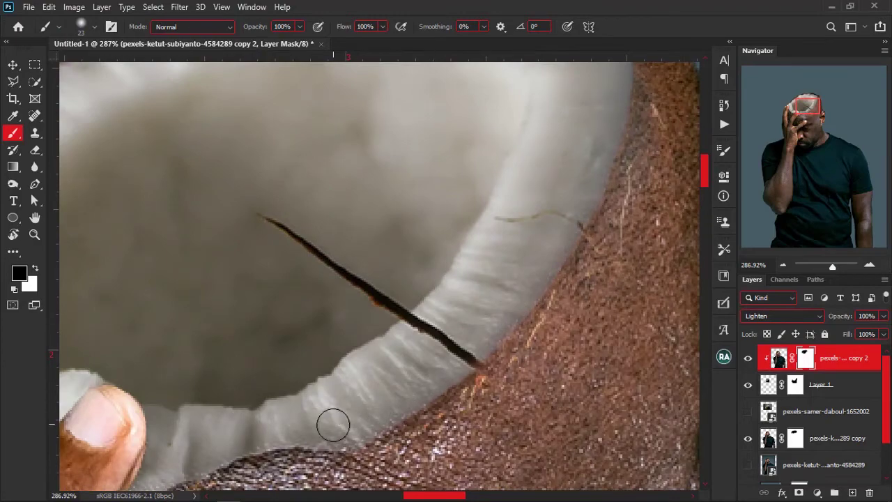
scroll(269, 373, down, 6)
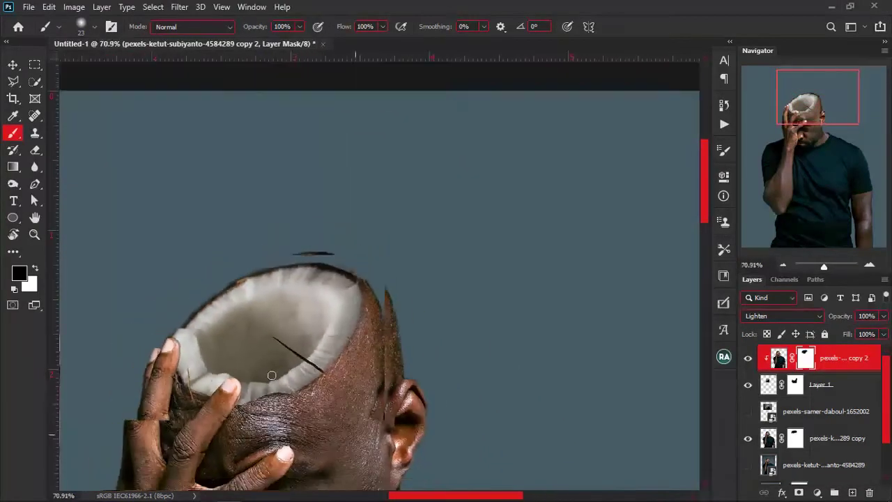
scroll(272, 375, up, 4)
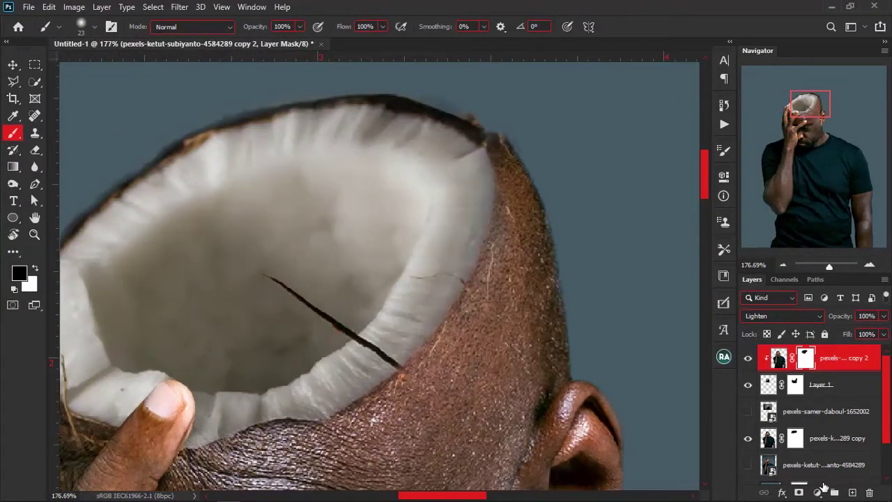
- Add a new layer on top and set up a 33 px Clone Stamp that samples Current & Below
click(849, 493)
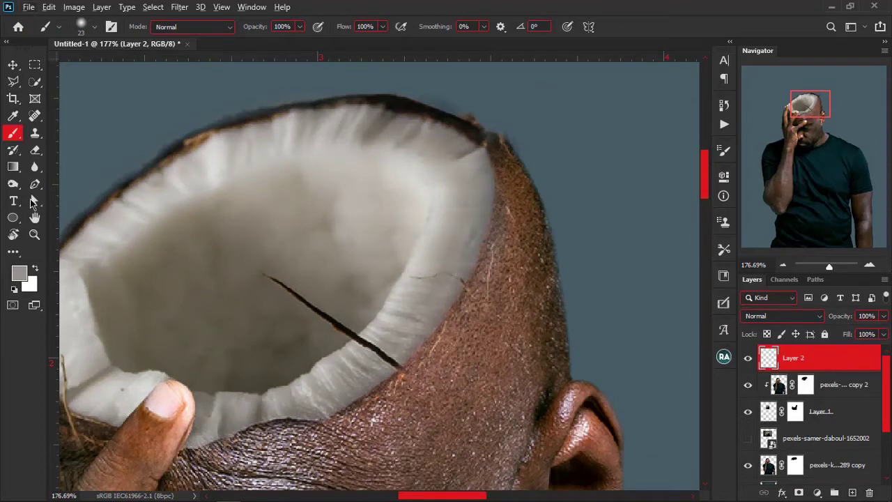
click(35, 133)
drag(346, 264, 343, 265)
alt+right_click(354, 264)
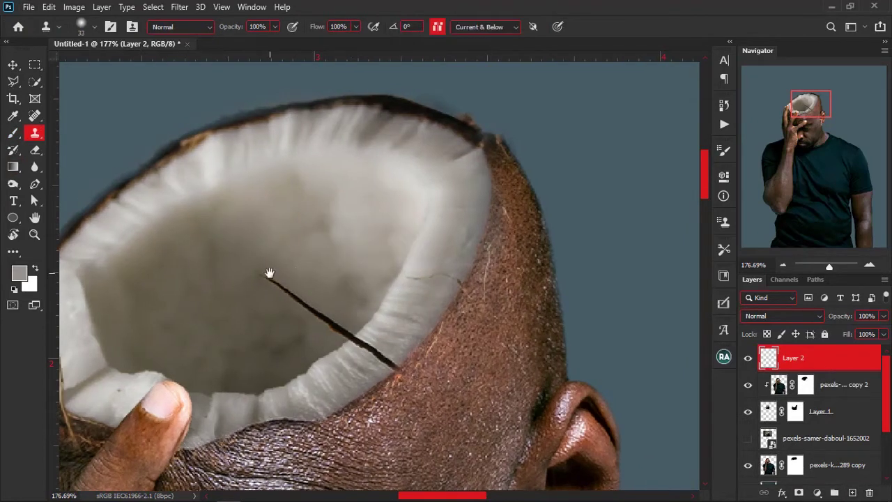
drag(270, 273, 345, 220)
click(517, 28)
click(481, 44)
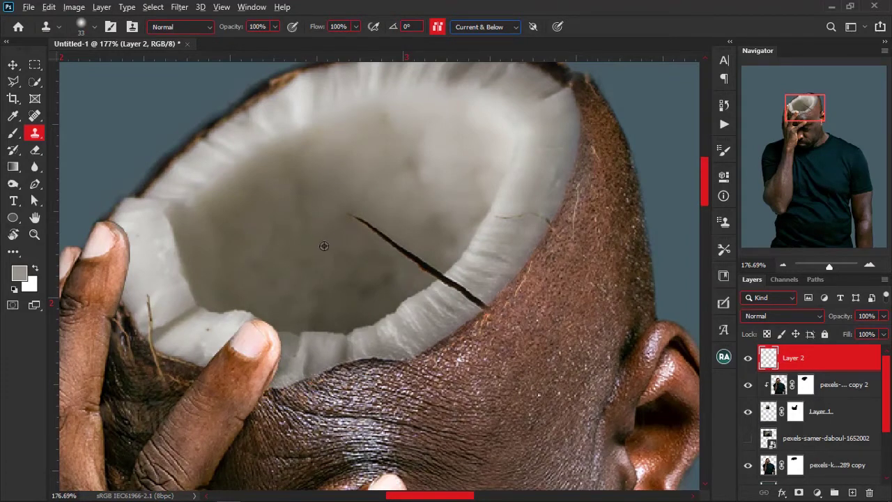
- Clone clean coconut flesh over the dark diagonal crack inside the coconut, reducing the Clone Stamp to 22 px for the rim
drag(363, 225, 407, 253)
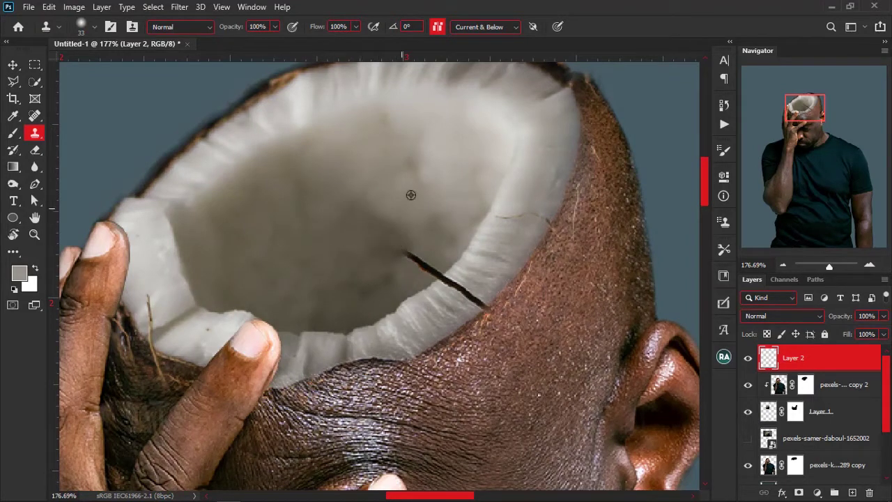
drag(371, 224, 423, 245)
key(ctrl+z)
alt+click(412, 212)
mouse_move(373, 218)
mouse_down()
mouse_move(388, 222)
mouse_move(391, 210)
mouse_up()
alt+right_click(401, 217)
alt+right_click(401, 220)
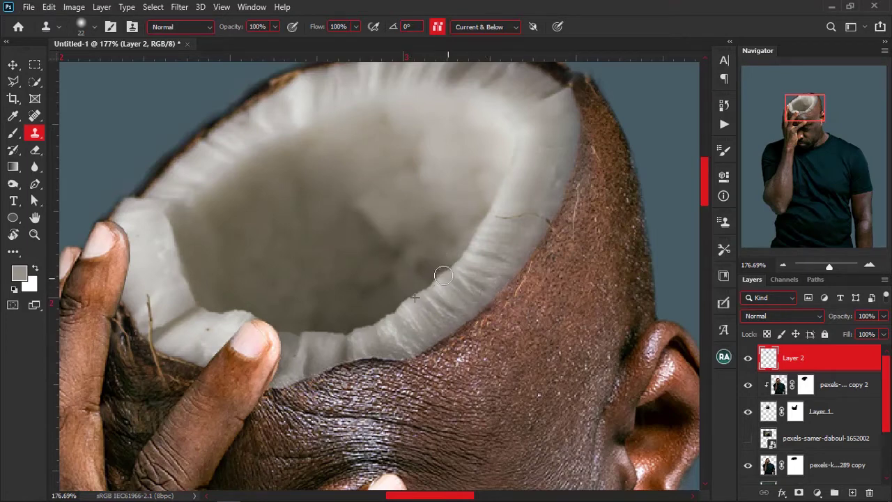
- Refine the coconut's dark upper-right edge on Layer 1's mask by painting white with a 10 px brush
scroll(413, 249, down, 6)
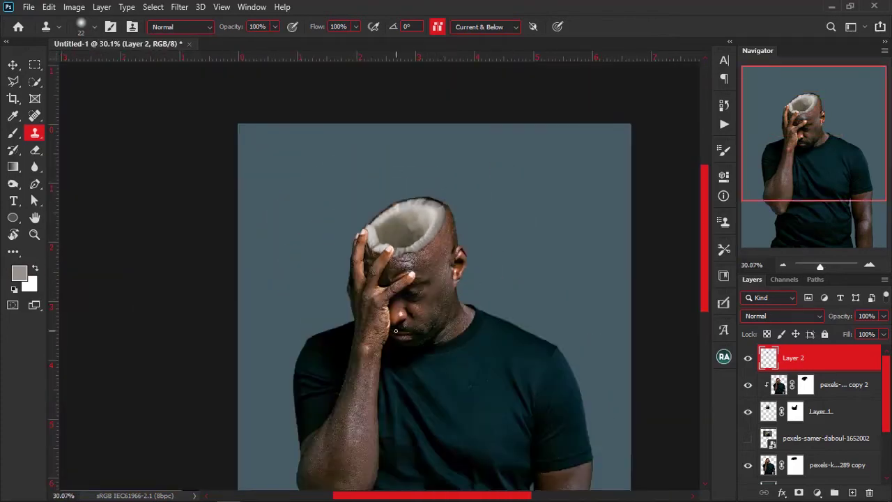
scroll(366, 230, up, 8)
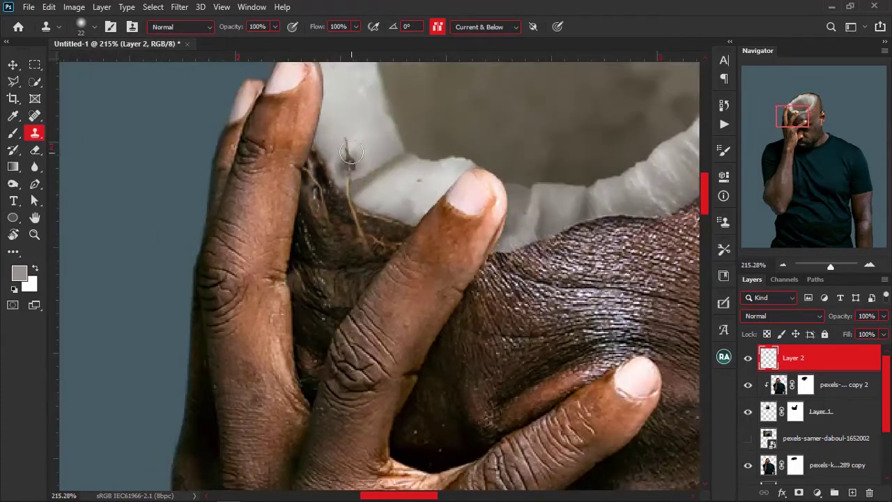
scroll(314, 259, down, 6)
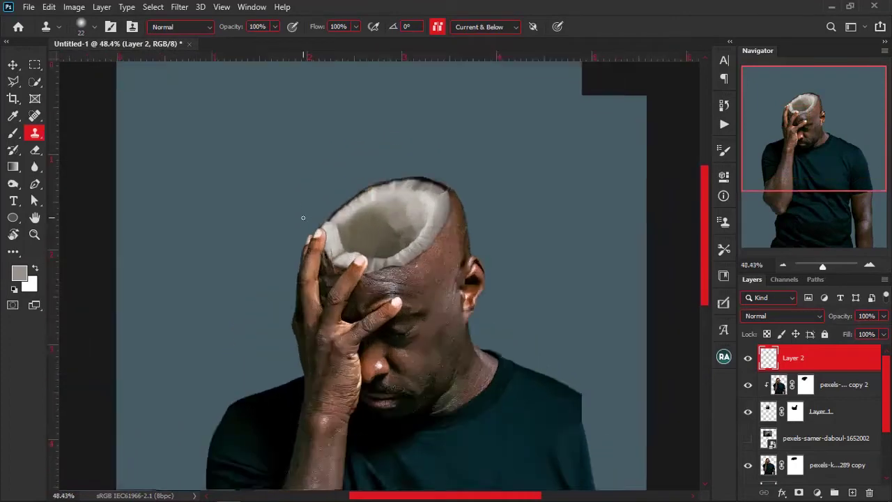
scroll(432, 175, up, 6)
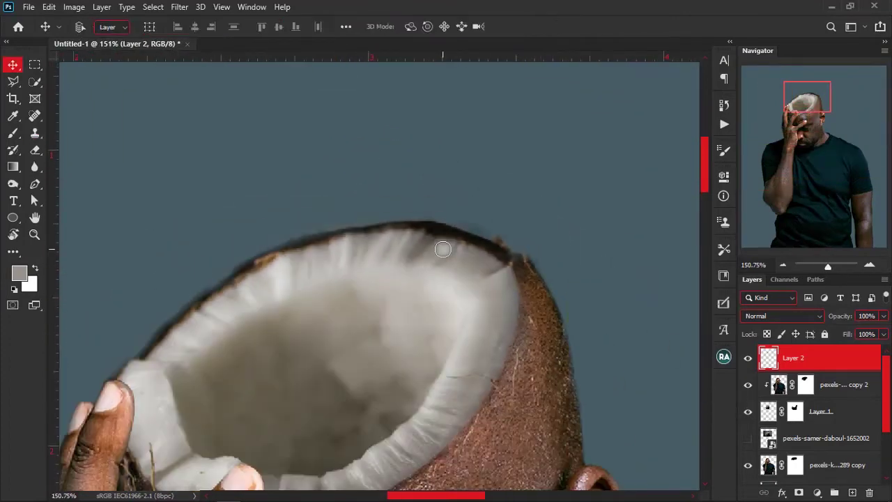
click(796, 411)
key(b)
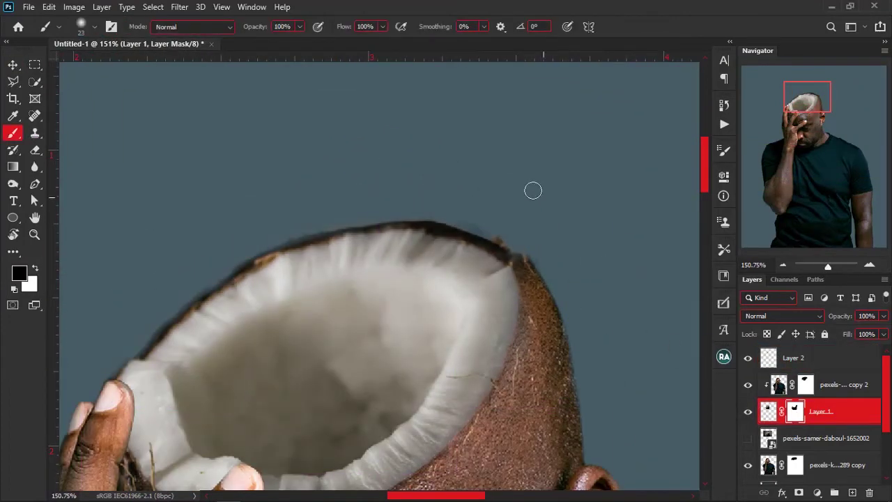
scroll(529, 201, up, 5)
drag(453, 290, 466, 304)
drag(448, 275, 426, 267)
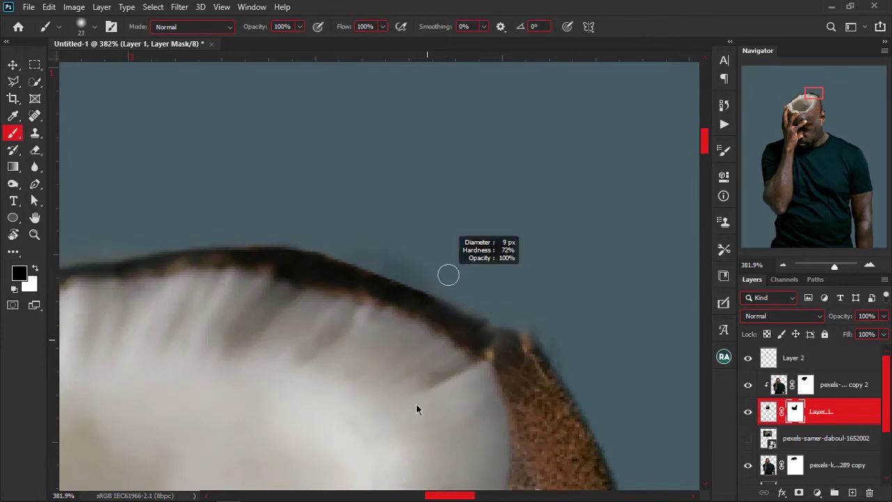
key(x)
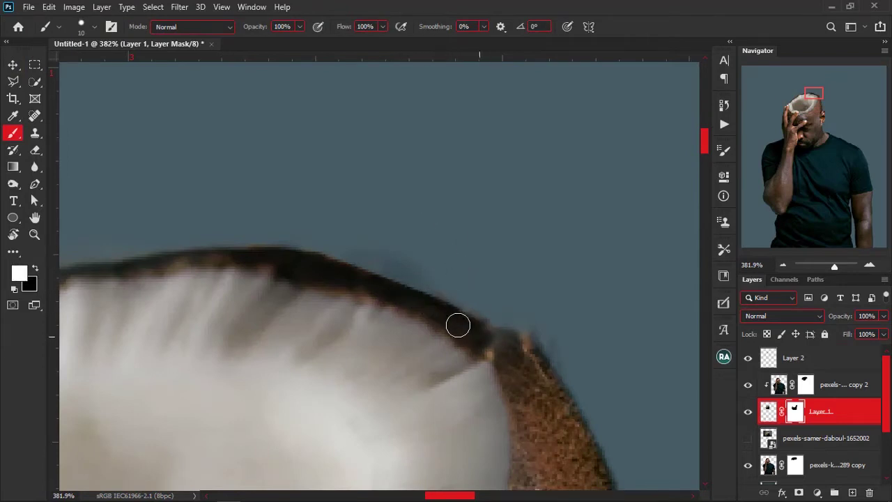
scroll(450, 317, down, 15)
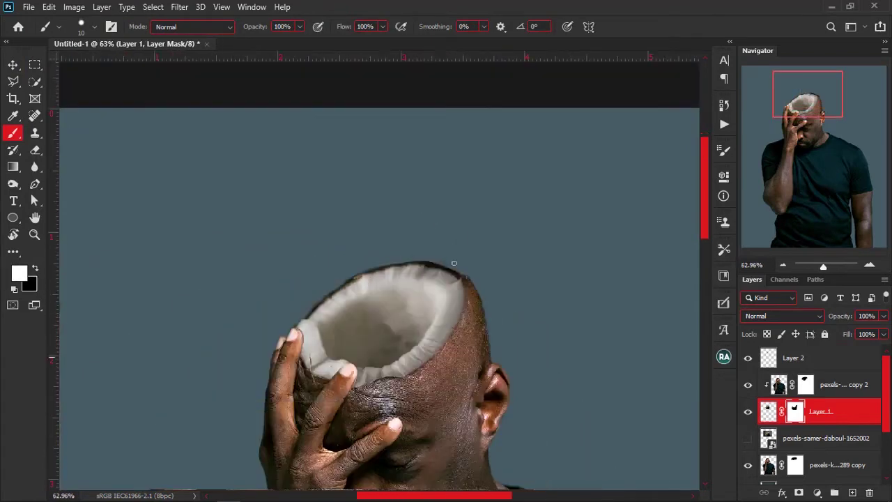
scroll(349, 176, up, 2)
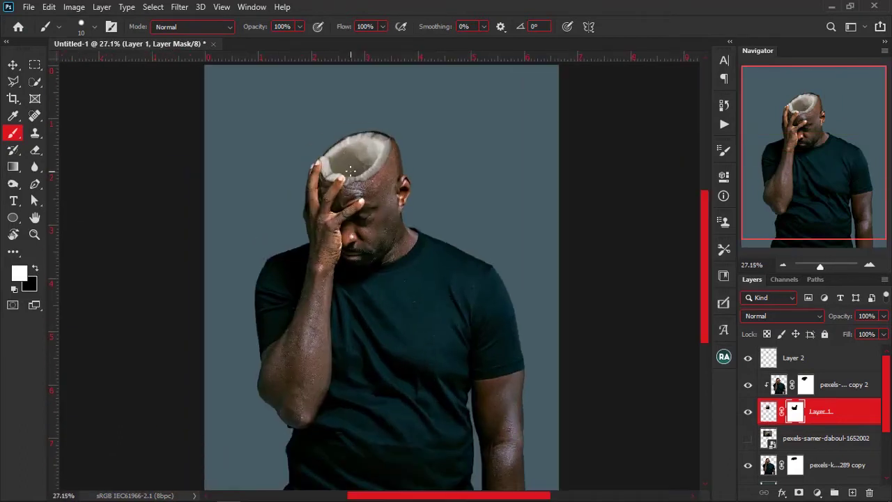
scroll(353, 180, down, 3)
- Select the layers from Layer 2 down to the original man photo and move them straight down on the canvas together
key(v)
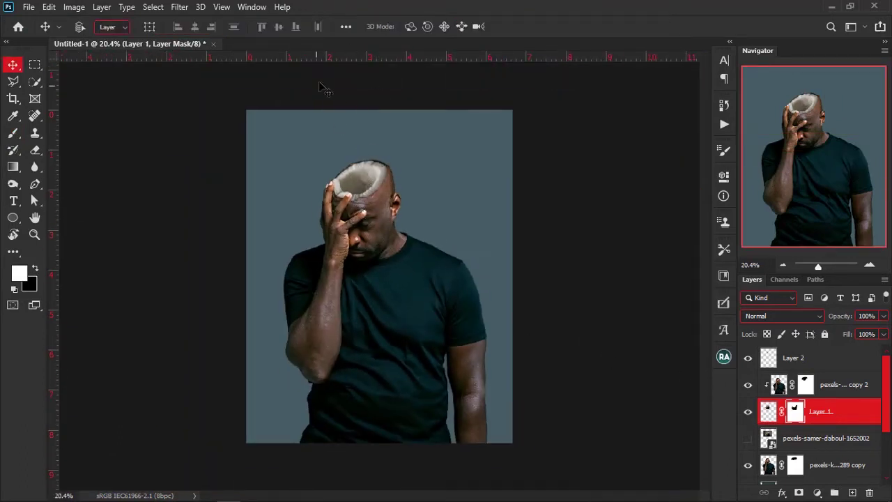
click(828, 368)
scroll(835, 433, down, 3)
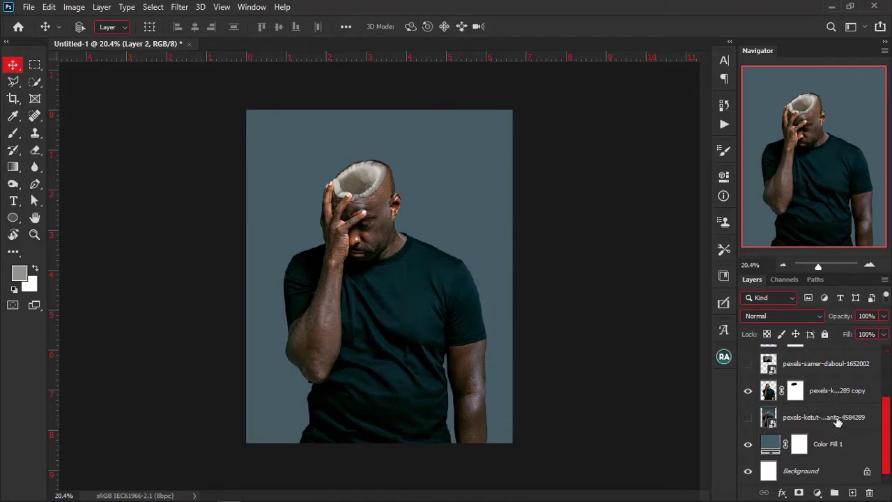
shift+click(838, 421)
drag(366, 279, 366, 327)
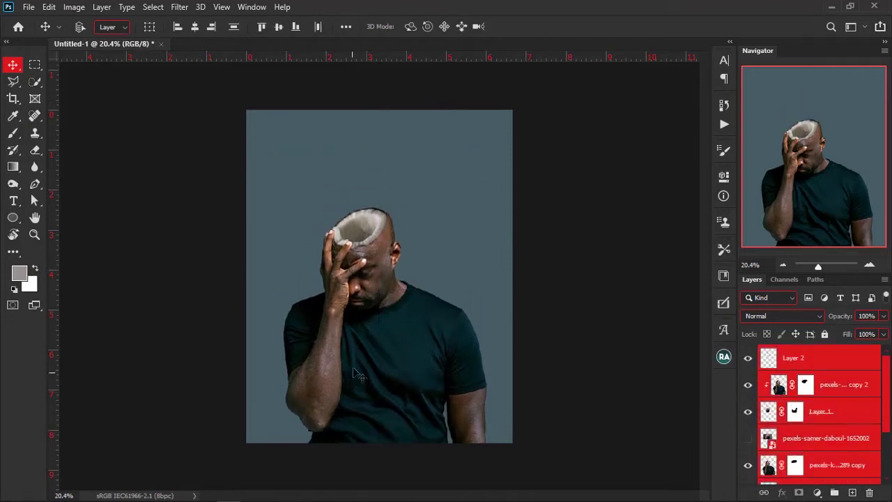
scroll(353, 367, up, 1)
click(522, 307)
- Place the fruit smoothie image pngwing.com (5) from the resources folder into the document above Layer 2
scroll(352, 223, up, 5)
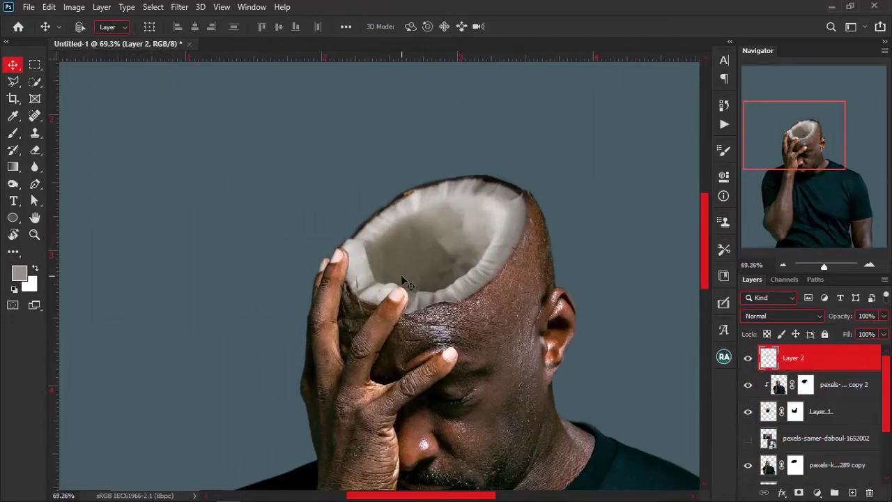
scroll(401, 275, down, 3)
key(alt+Tab)
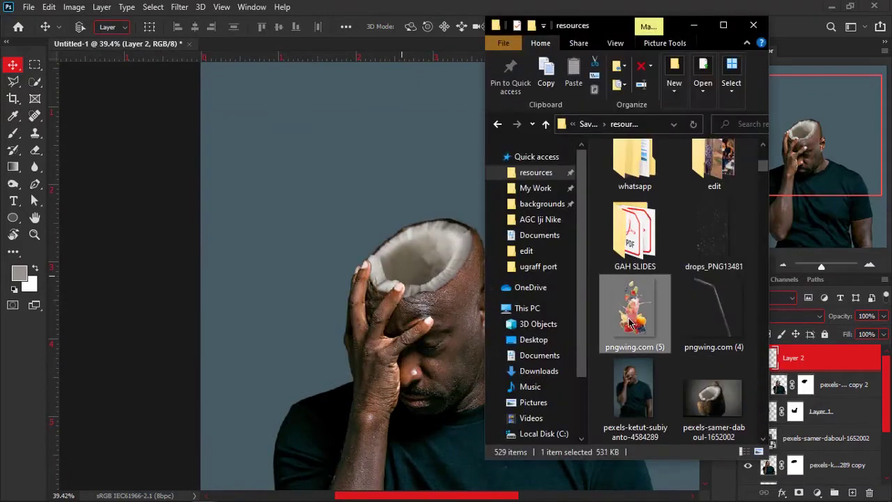
drag(630, 322, 428, 289)
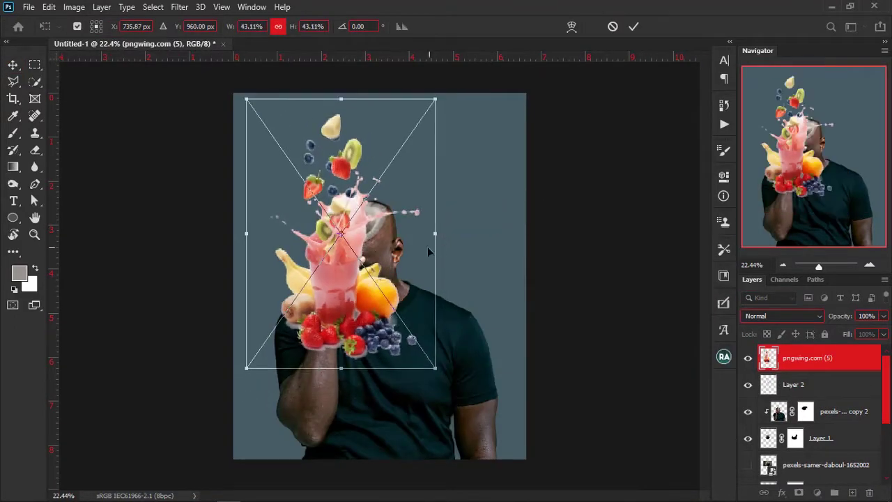
- Rotate the fruit smoothie image to -16.66° and position it over the man's head at 43.11% scale
drag(454, 247, 450, 213)
drag(393, 265, 414, 230)
drag(470, 203, 470, 195)
mouse_move(396, 256)
mouse_down()
mouse_move(389, 263)
mouse_move(396, 268)
mouse_up()
drag(463, 172, 466, 180)
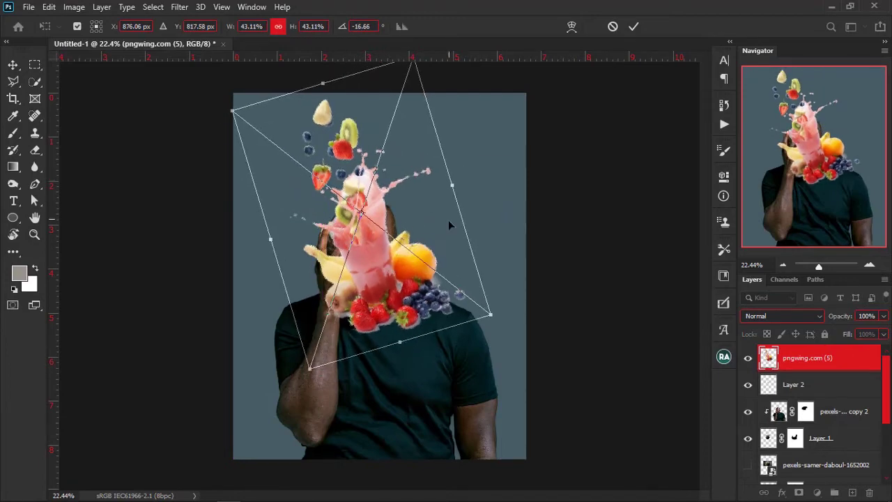
key(Return)
- Lower the fruit smoothie layer's opacity to 42% and shift it slightly toward the coconut opening
click(884, 317)
drag(884, 333, 849, 334)
scroll(279, 202, up, 2)
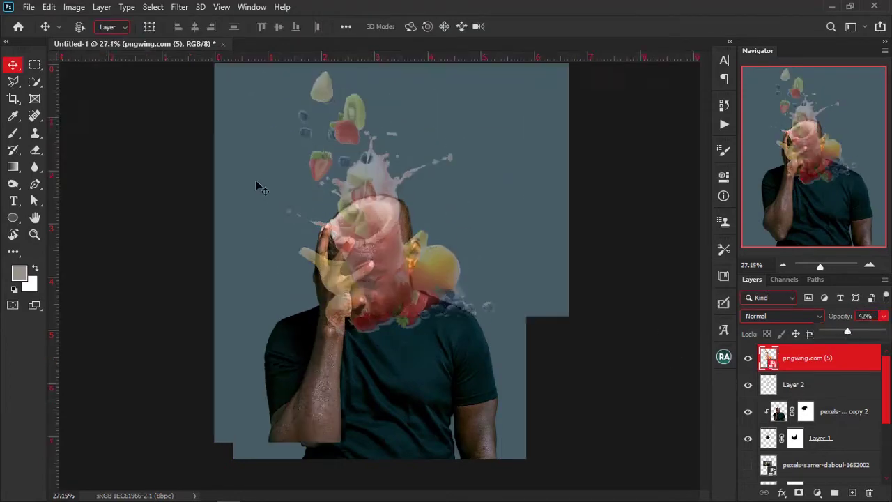
scroll(265, 195, up, 11)
drag(561, 303, 550, 279)
- Scale the fruit smoothie to 41.22% over the coconut opening and raise its layer opacity to 65%
key(ctrl+t)
drag(241, 279, 254, 280)
drag(526, 342, 545, 273)
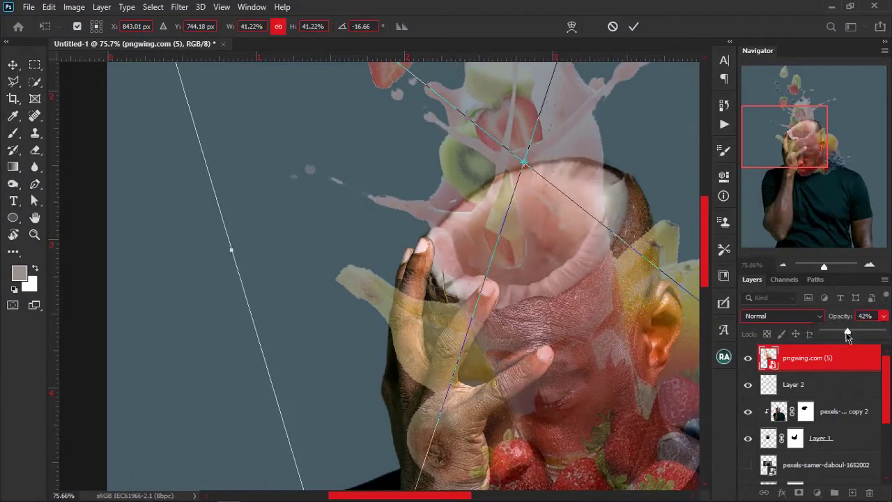
mouse_move(848, 334)
mouse_down()
mouse_move(885, 334)
mouse_move(863, 333)
mouse_up()
drag(536, 288, 547, 294)
scroll(436, 291, down, 5)
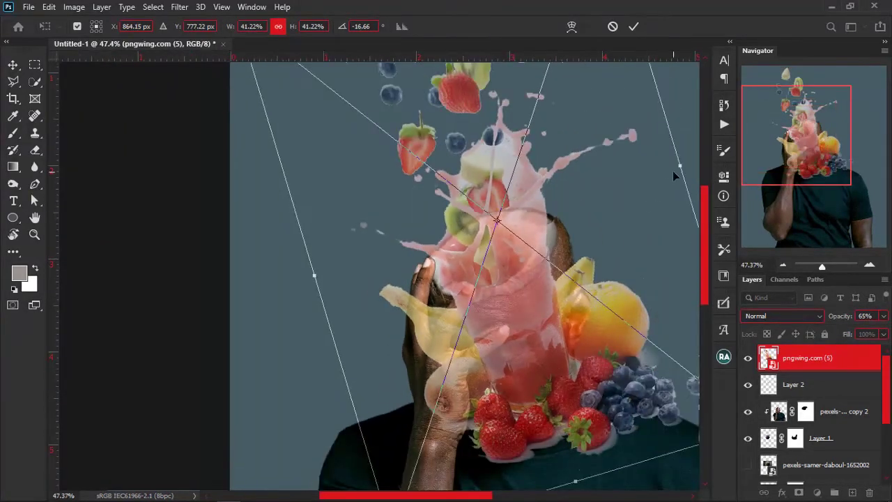
- Scale the fruit smoothie to about 38% so the splash fits the coconut opening, and restore its layer opacity to 100%
drag(682, 165, 672, 168)
scroll(533, 251, up, 5)
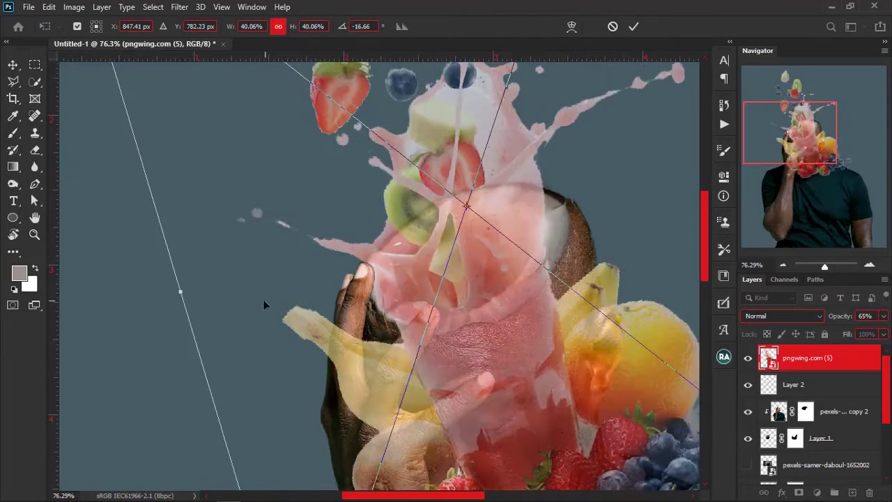
drag(180, 290, 199, 284)
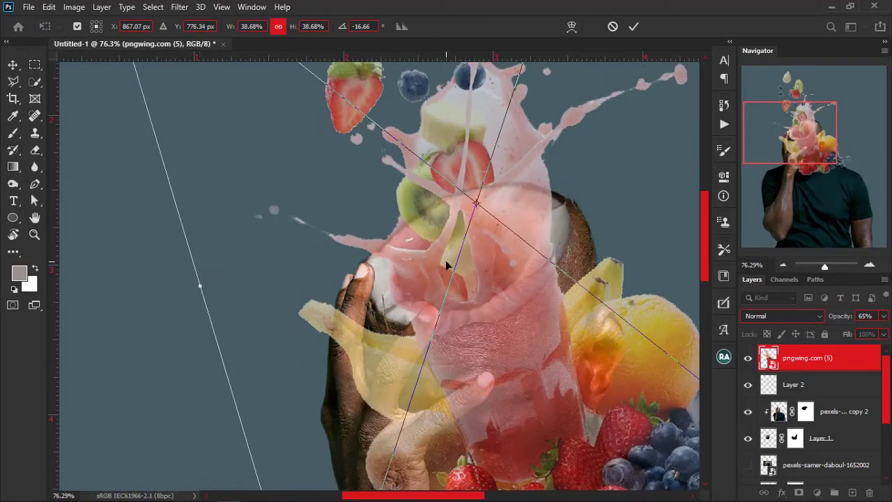
drag(446, 261, 445, 264)
scroll(474, 260, down, 8)
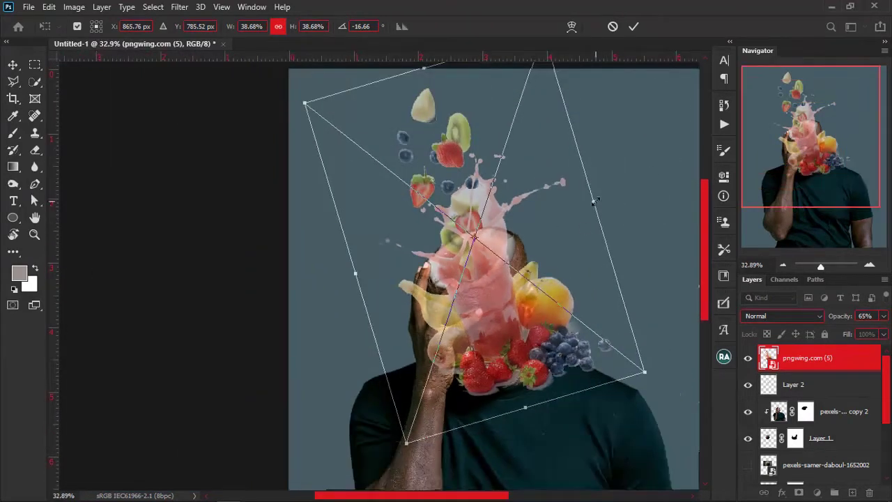
drag(594, 201, 591, 202)
key(Return)
scroll(486, 244, up, 6)
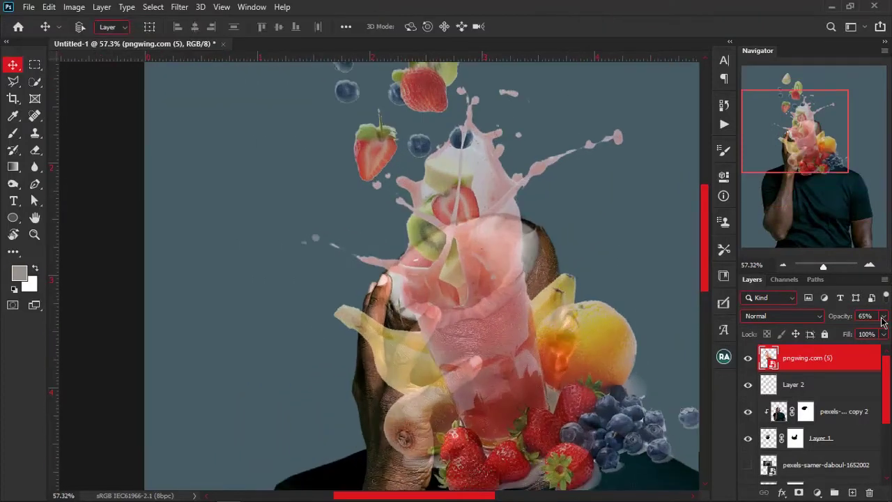
scroll(430, 306, down, 5)
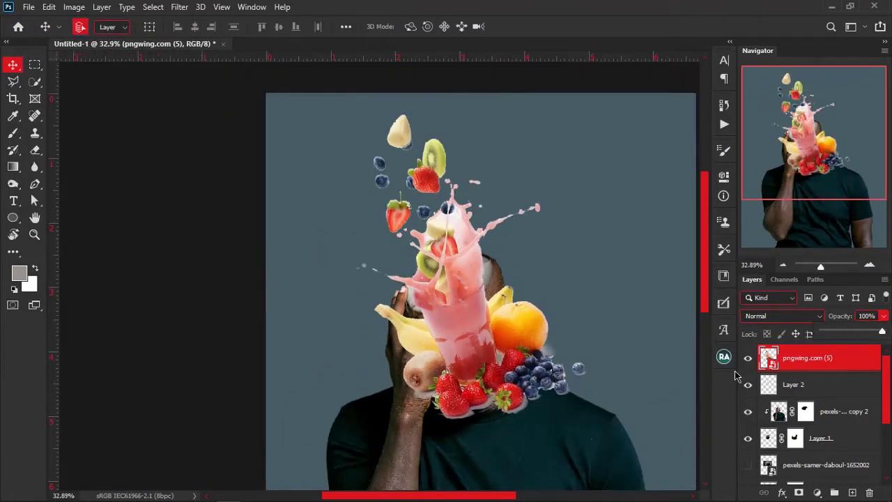
- Load the fruit smoothie layer's outline as a selection and refine its edge with 0.2 px feather and 30% contrast, output to a new layer
ctrl+click(768, 358)
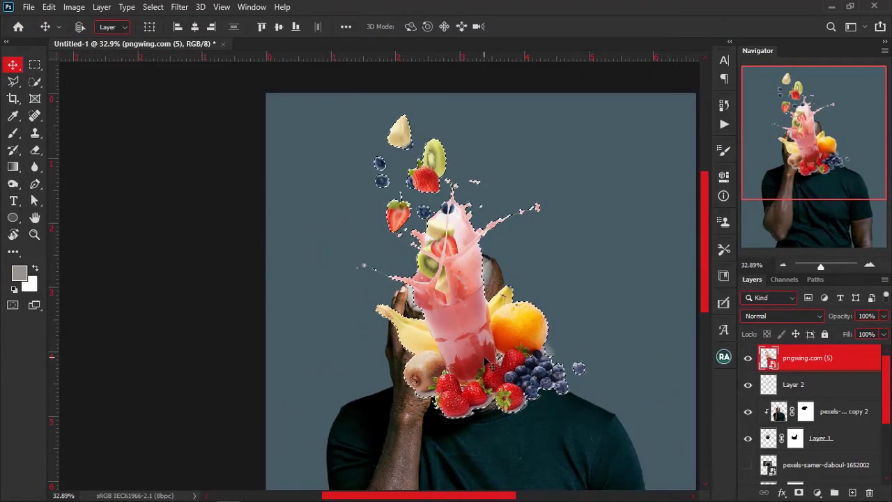
scroll(391, 136, up, 15)
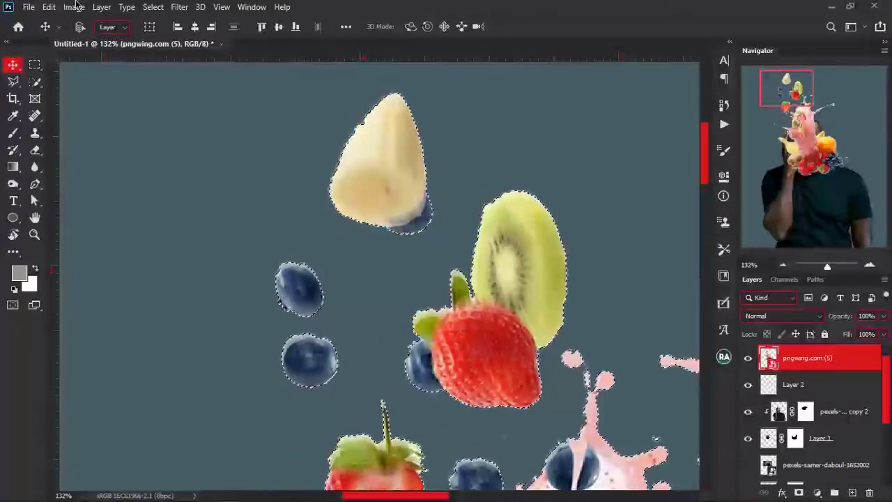
click(153, 7)
shift+click(124, 181)
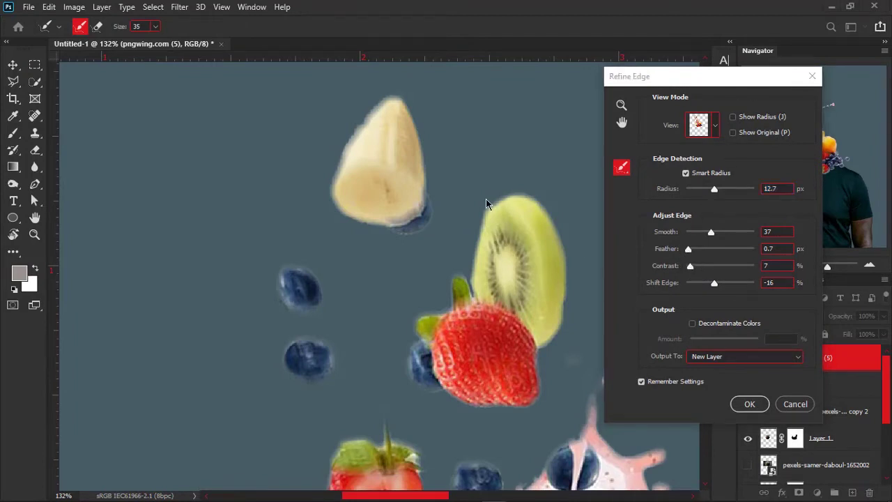
click(690, 253)
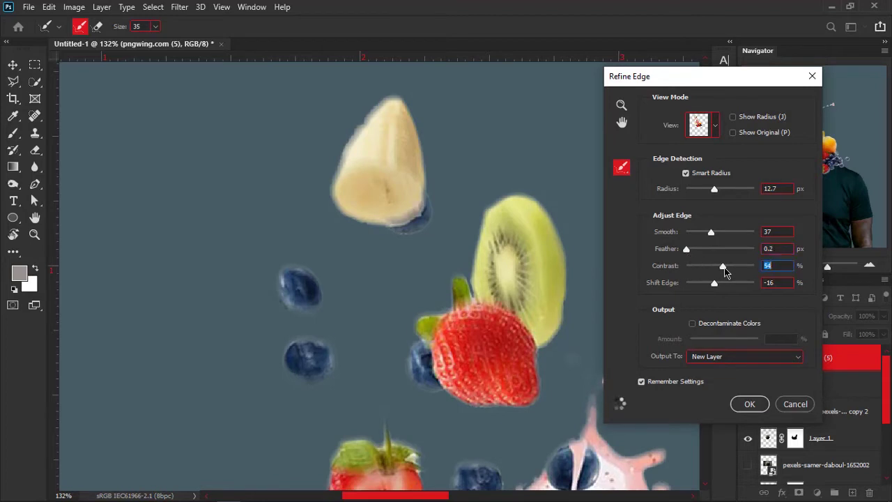
drag(725, 272, 717, 271)
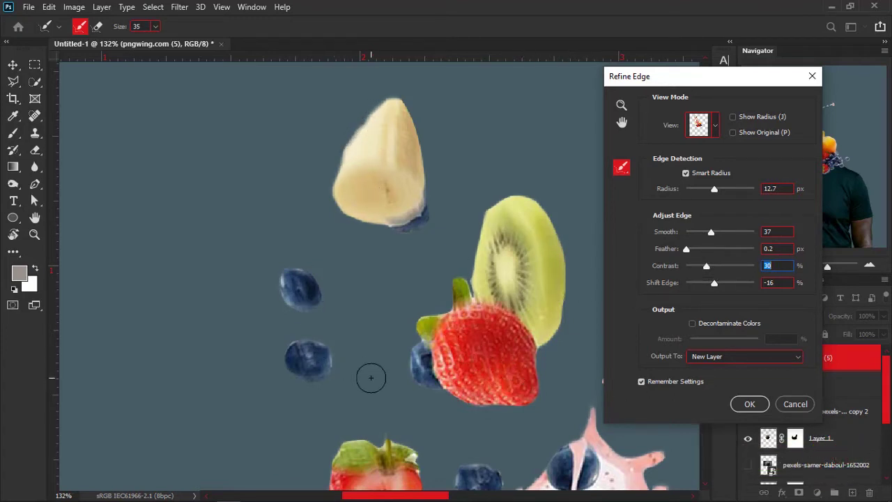
click(750, 404)
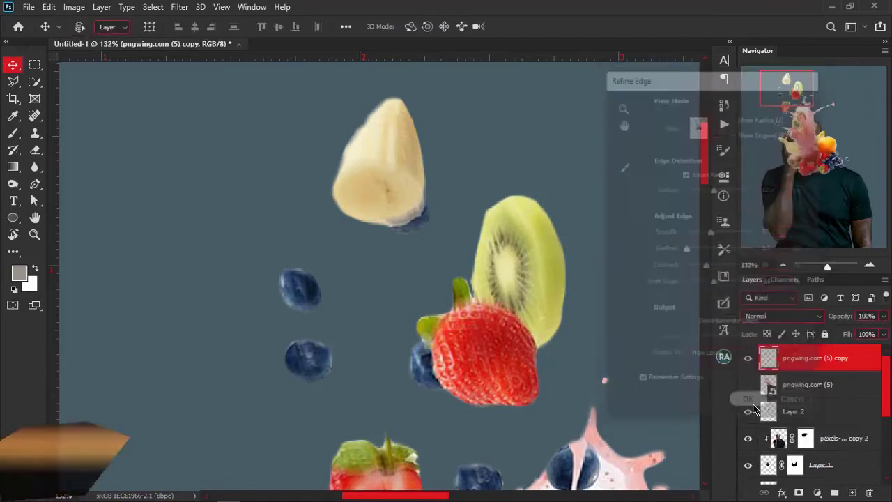
scroll(347, 154, down, 5)
scroll(340, 147, down, 2)
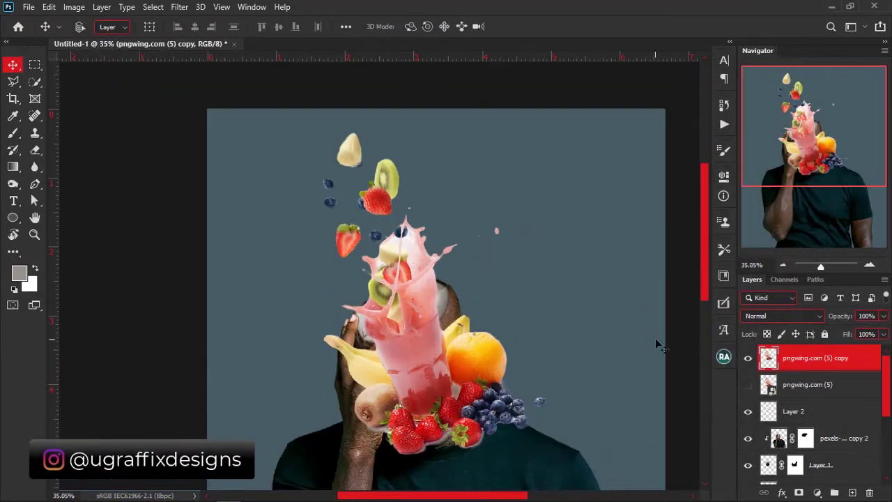
- Show the original smoothie layer again and give it a layer mask, moved over from the refined copy
click(754, 386)
click(801, 493)
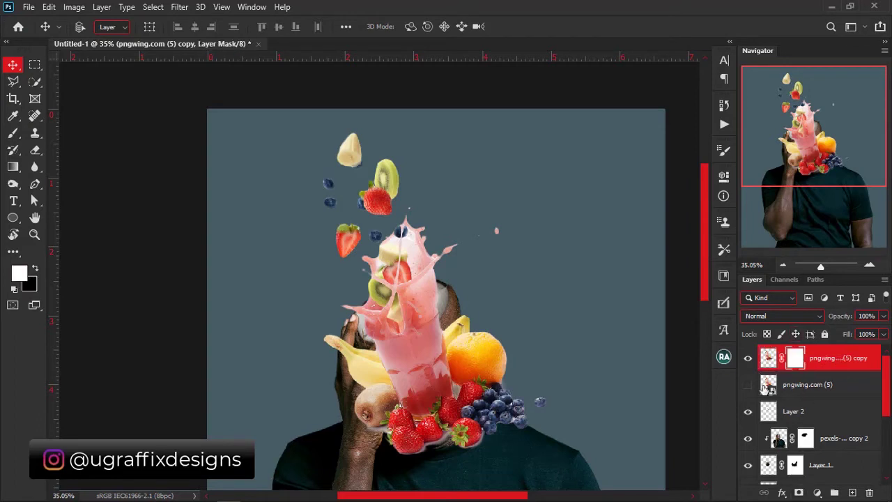
click(749, 394)
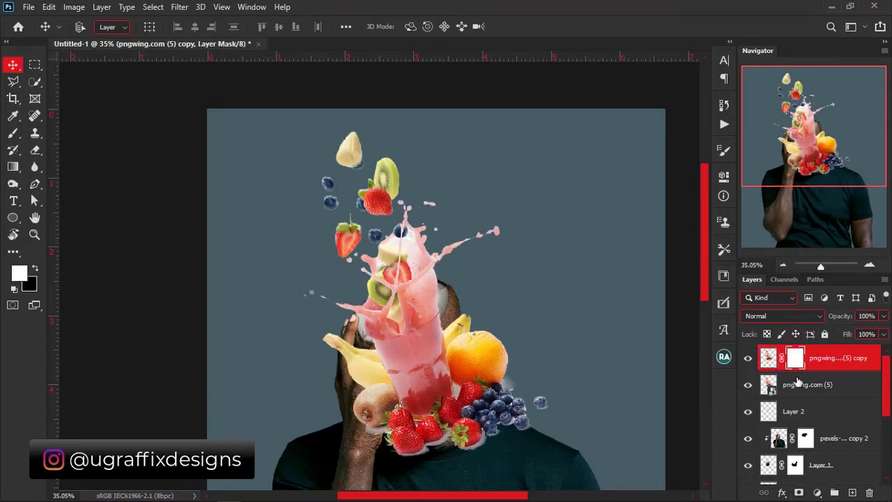
drag(798, 362, 803, 385)
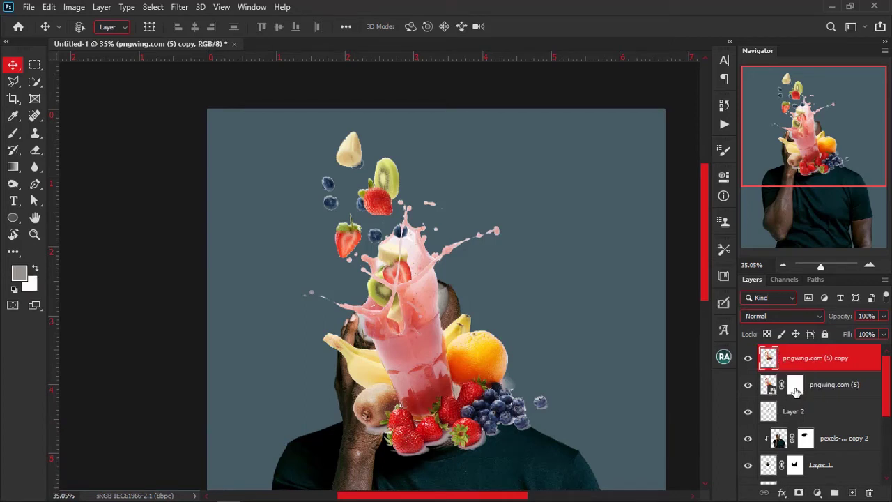
- Invert the original smoothie layer's mask to black and lower the mask density to 60%
click(796, 389)
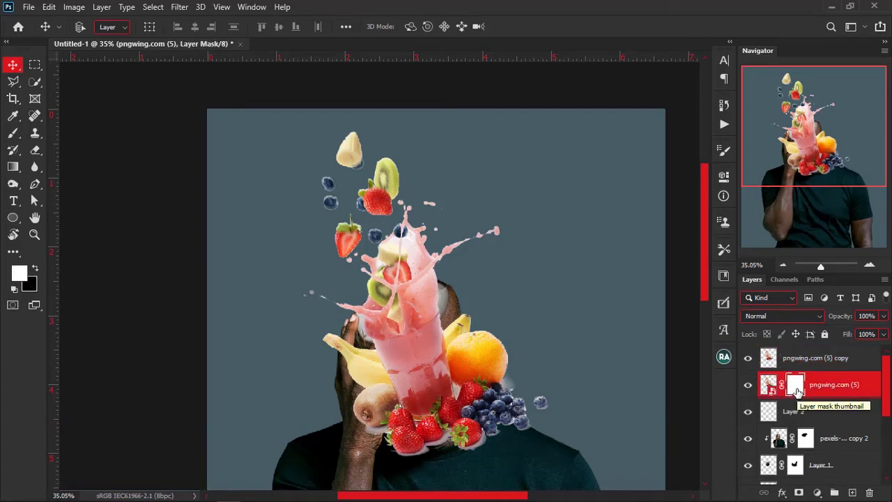
key(ctrl+i)
double_click(797, 389)
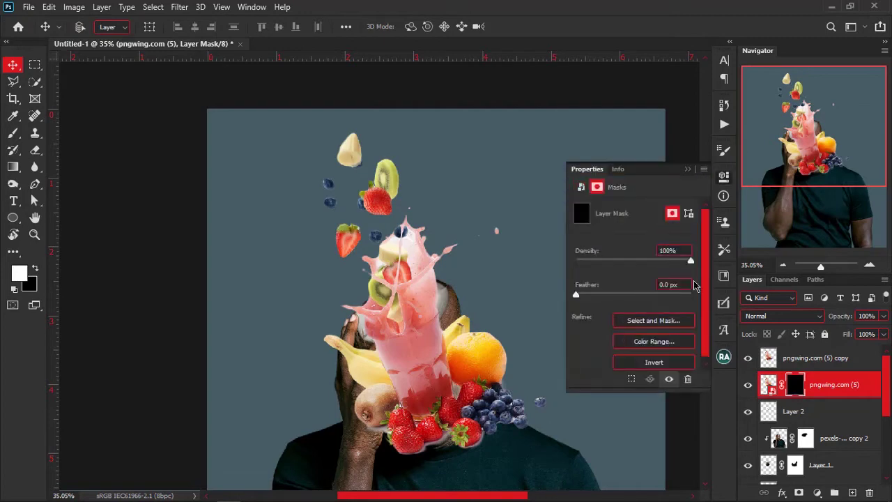
drag(664, 262, 645, 260)
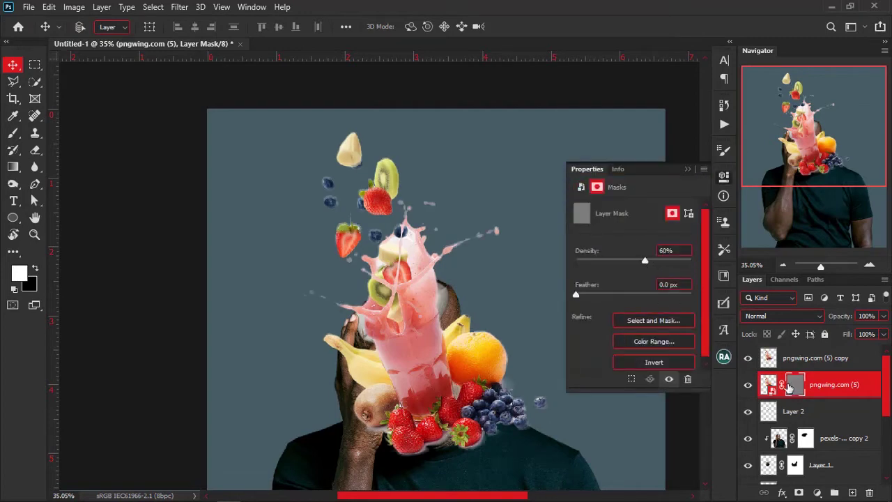
- Paint white on the original smoothie layer's mask with an 11 px brush to reveal the loose droplets above the splash
key(b)
scroll(421, 272, up, 10)
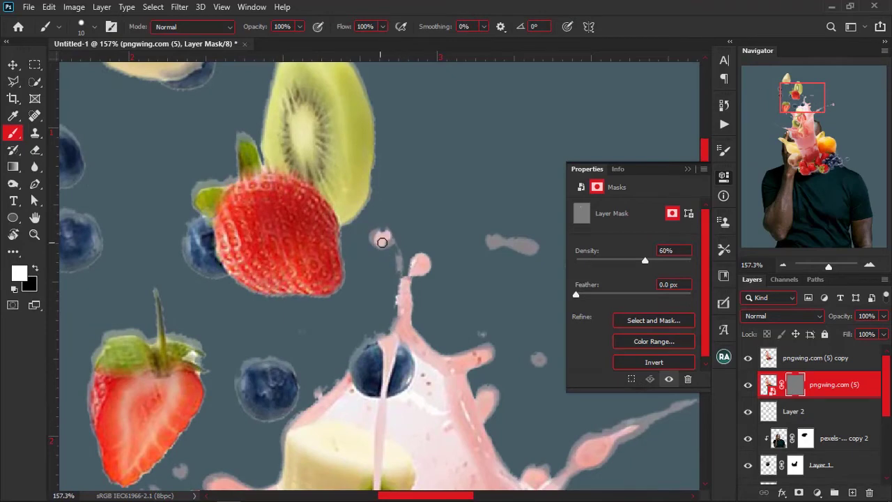
key(x)
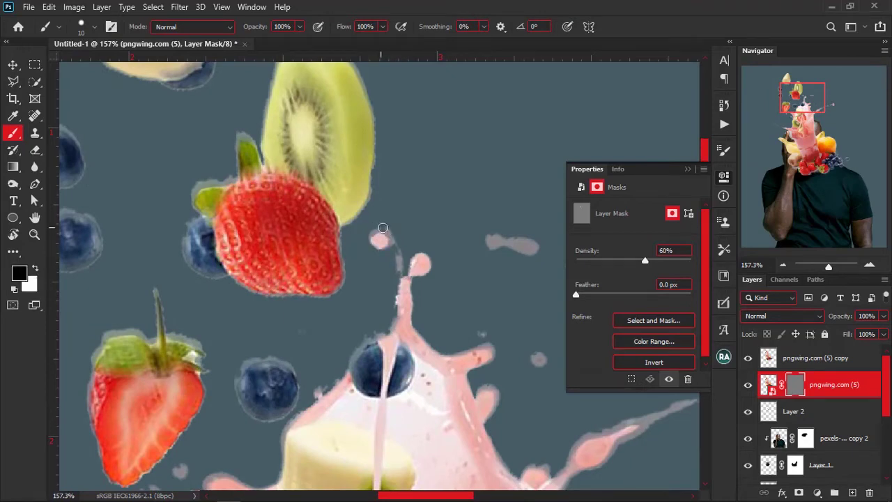
scroll(531, 250, up, 4)
mouse_move(528, 248)
mouse_down()
mouse_move(541, 260)
mouse_move(522, 241)
mouse_move(512, 250)
mouse_up()
key(x)
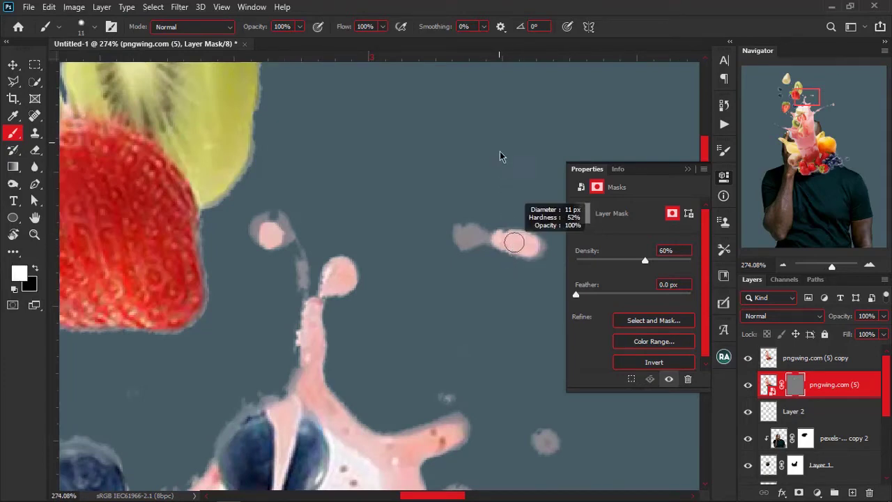
key(x)
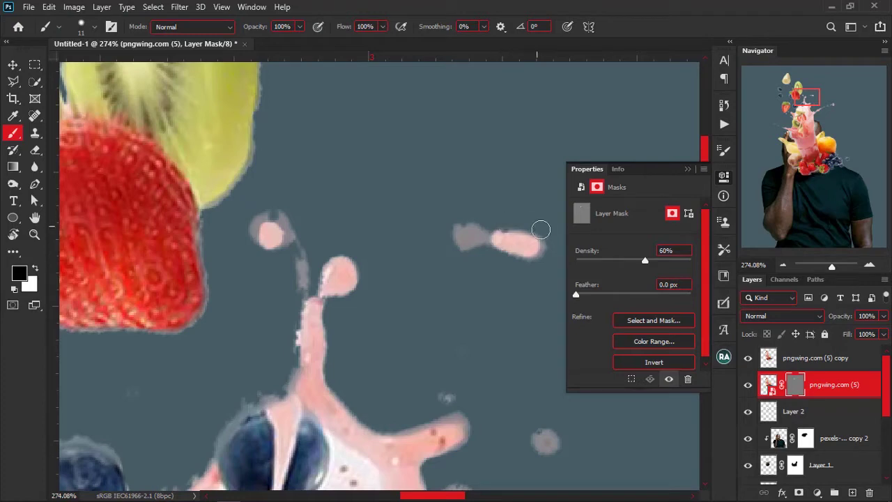
key(x)
drag(467, 237, 436, 235)
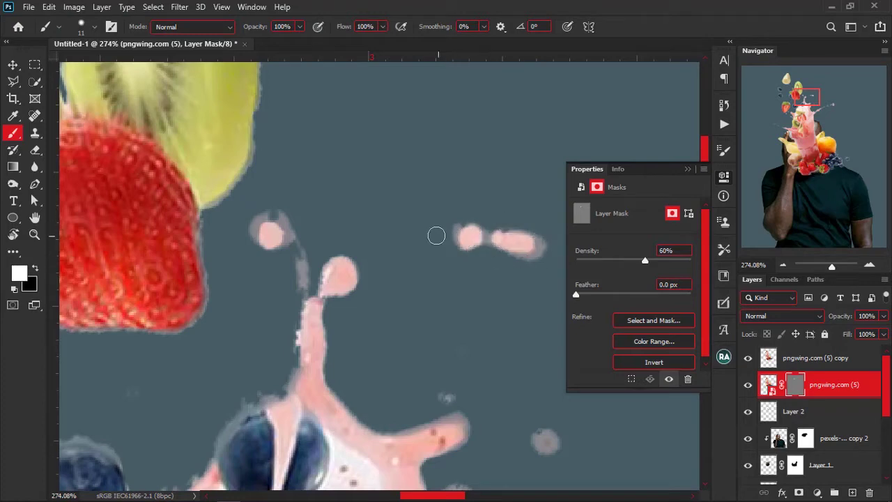
- Reveal the long splash streak on the smoothie's right side and its end droplets by painting white on the mask
scroll(401, 234, down, 4)
drag(449, 358, 309, 236)
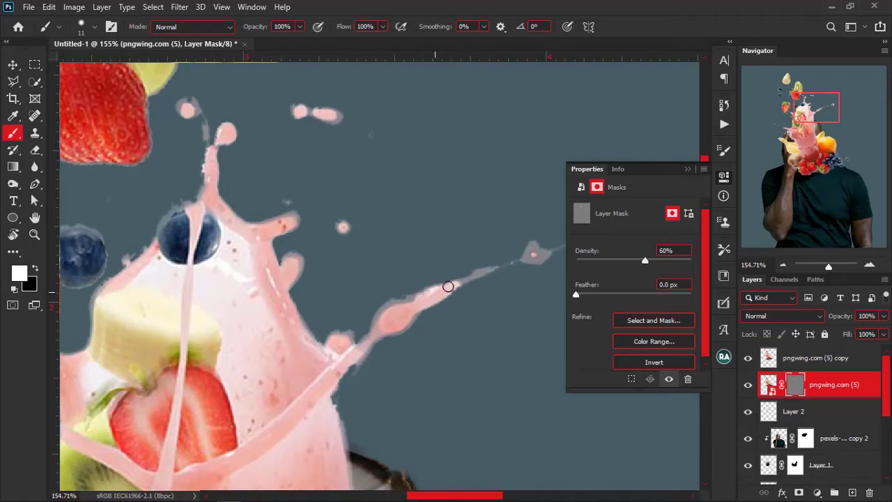
key(x)
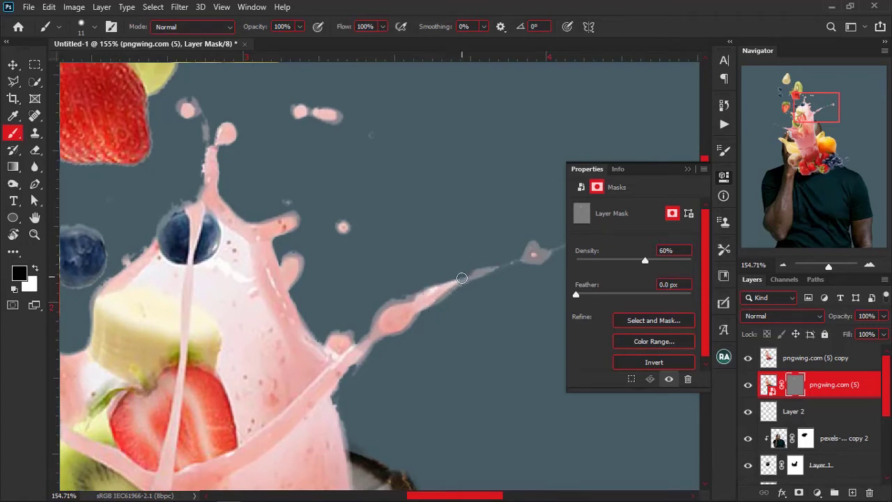
key(x)
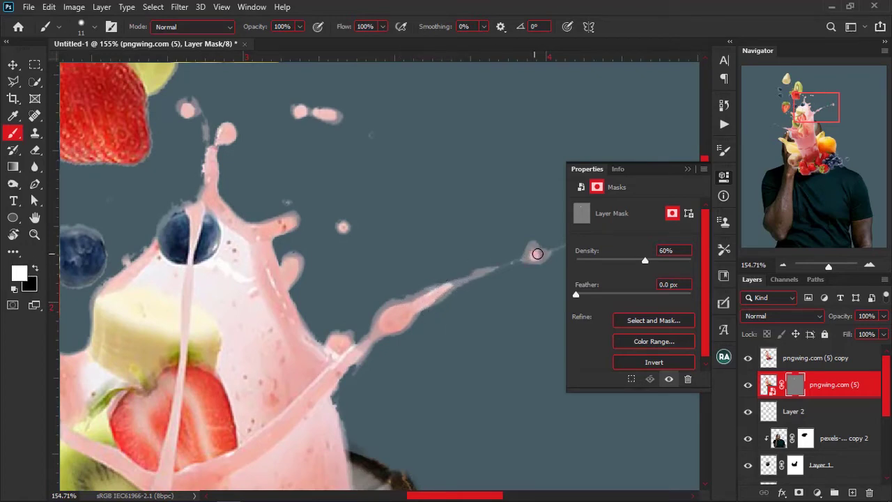
scroll(528, 257, down, 3)
key(x)
scroll(516, 235, up, 2)
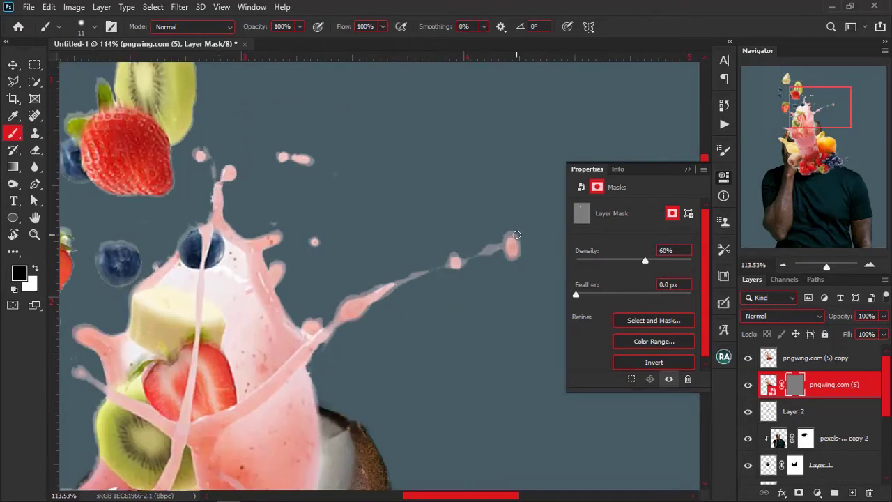
- Reveal the small droplet to the left of the smoothie on the mask, and restore the mask density to 100%
scroll(509, 239, down, 3)
scroll(288, 285, up, 1)
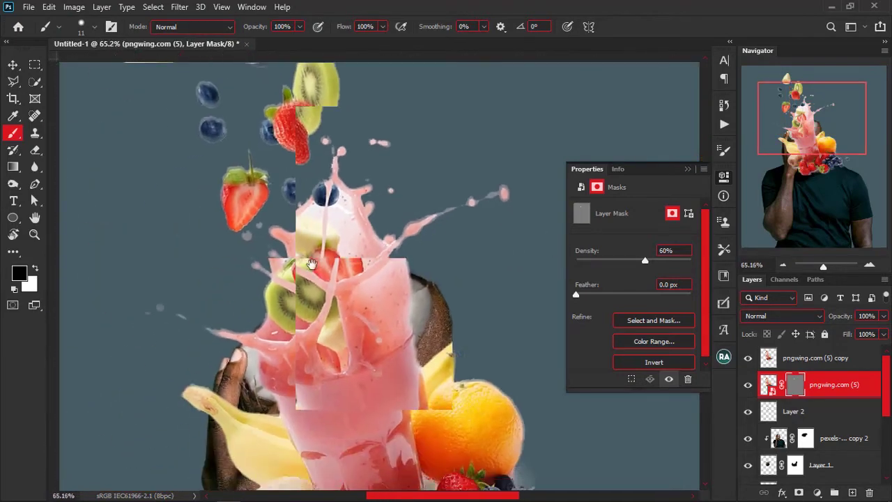
scroll(201, 301, up, 2)
key(x)
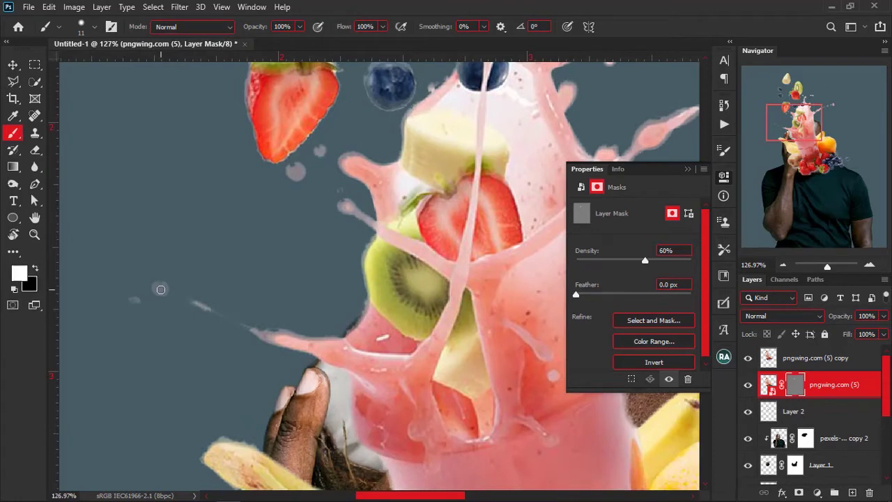
scroll(162, 290, down, 5)
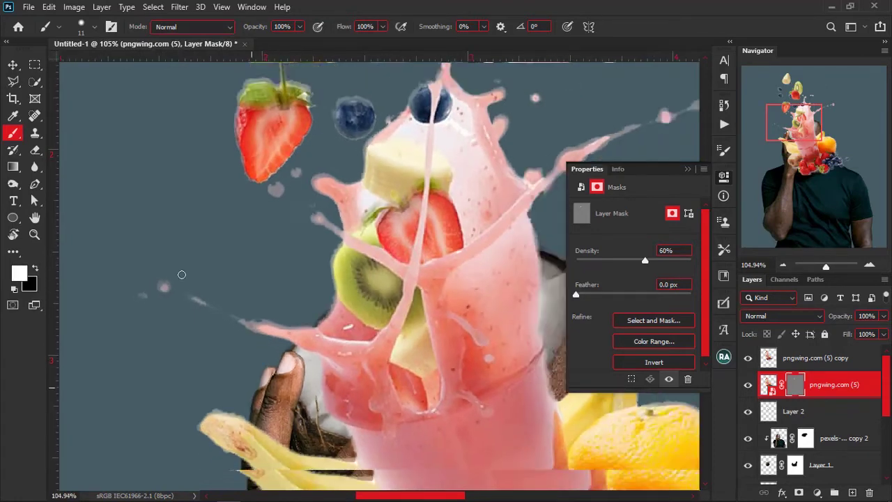
scroll(359, 189, up, 2)
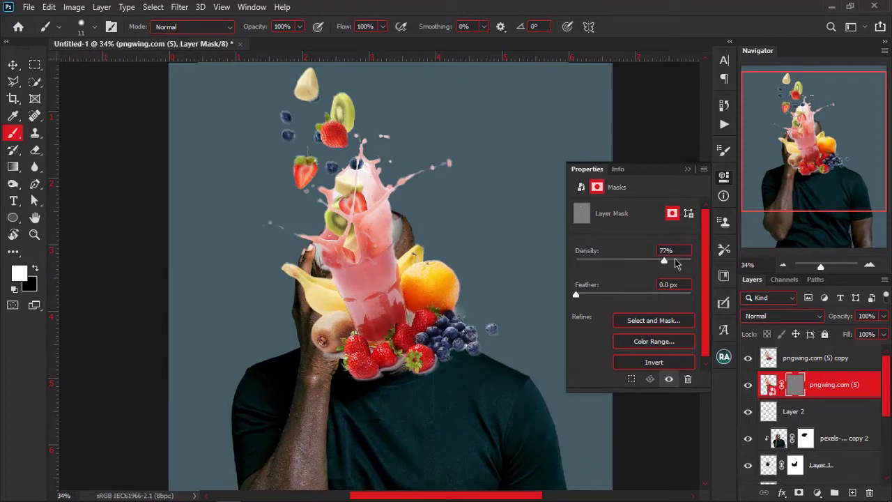
drag(675, 262, 703, 263)
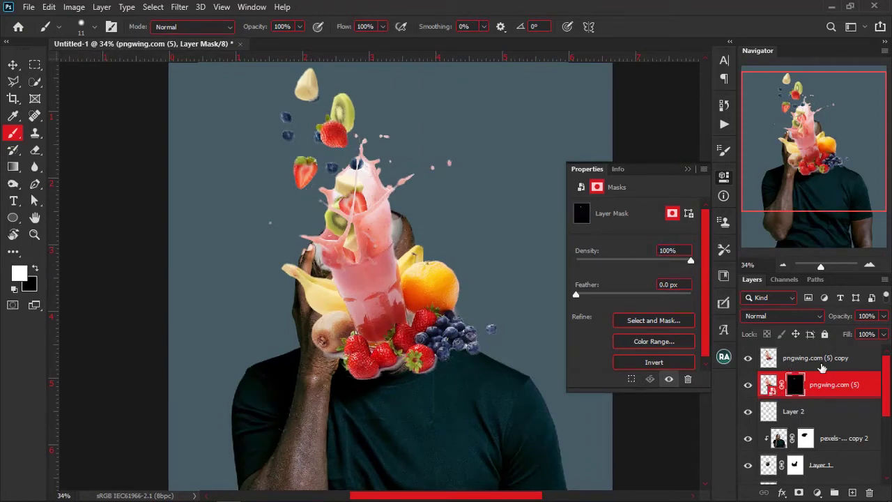
- Duplicate the masked original smoothie layer and merge the duplicate with the refined smoothie copy
key(ctrl+j)
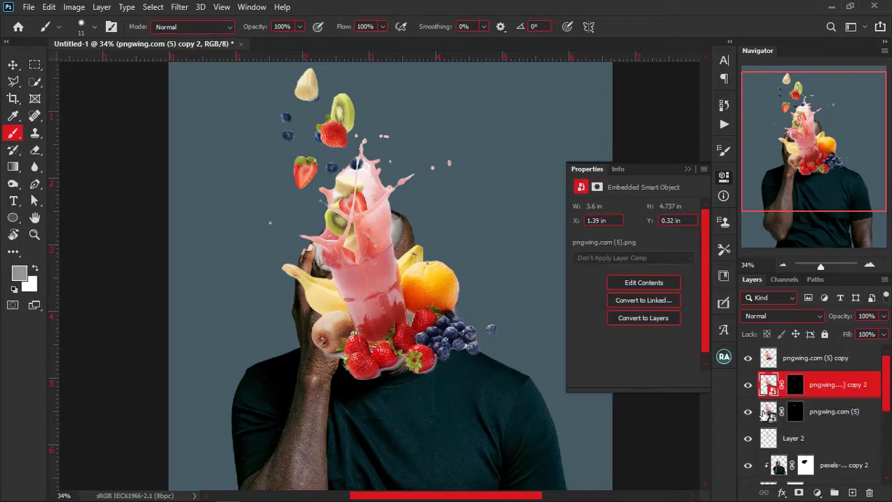
shift+click(821, 368)
right_click(821, 368)
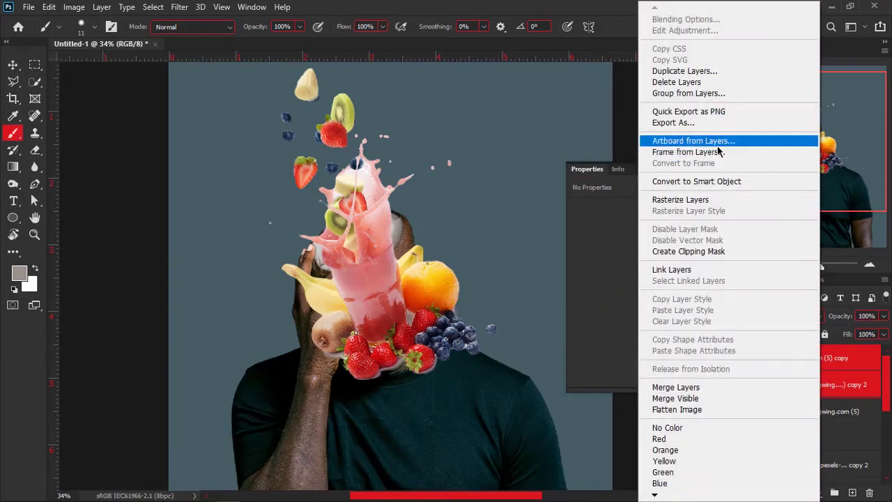
click(709, 391)
- Add a layer mask to the merged smoothie and paint out the glass and surrounding fruit with a hard 256 px black brush
key(ctrl+0)
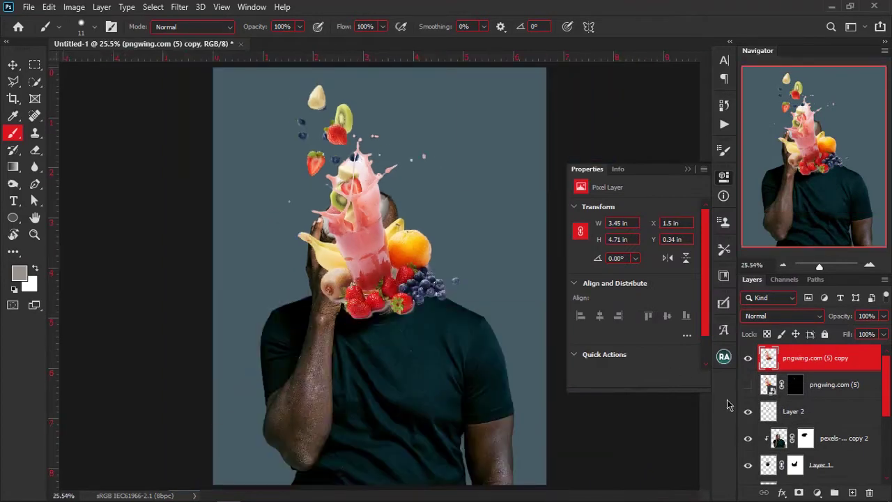
click(800, 493)
drag(393, 241, 413, 255)
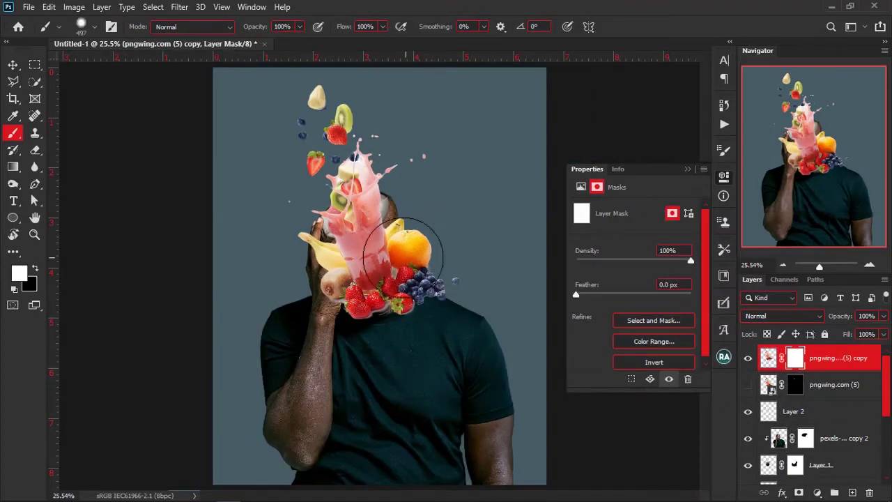
scroll(414, 255, up, 4)
drag(467, 270, 446, 265)
drag(425, 222, 426, 293)
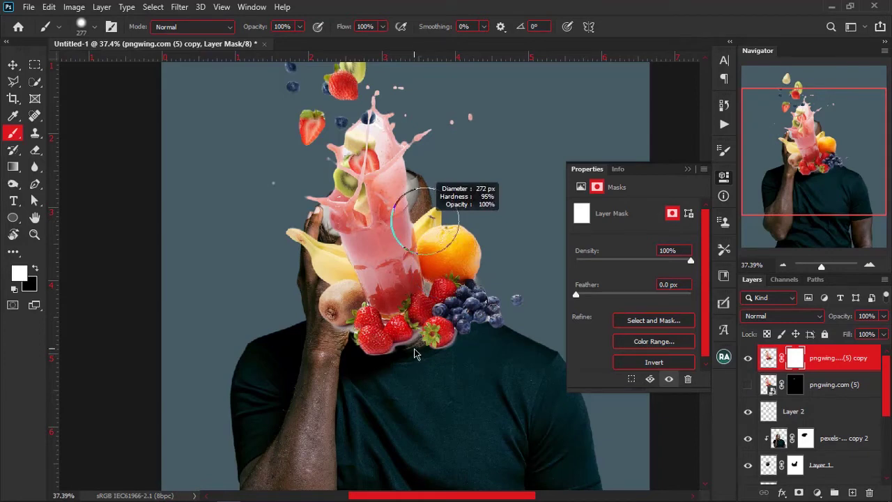
mouse_move(414, 349)
mouse_down()
mouse_move(494, 290)
mouse_move(451, 279)
mouse_move(451, 265)
mouse_move(429, 253)
mouse_move(436, 225)
mouse_move(425, 257)
mouse_move(453, 334)
mouse_move(361, 332)
mouse_move(355, 306)
mouse_move(285, 252)
mouse_move(342, 261)
mouse_up()
key(x)
scroll(350, 236, up, 8)
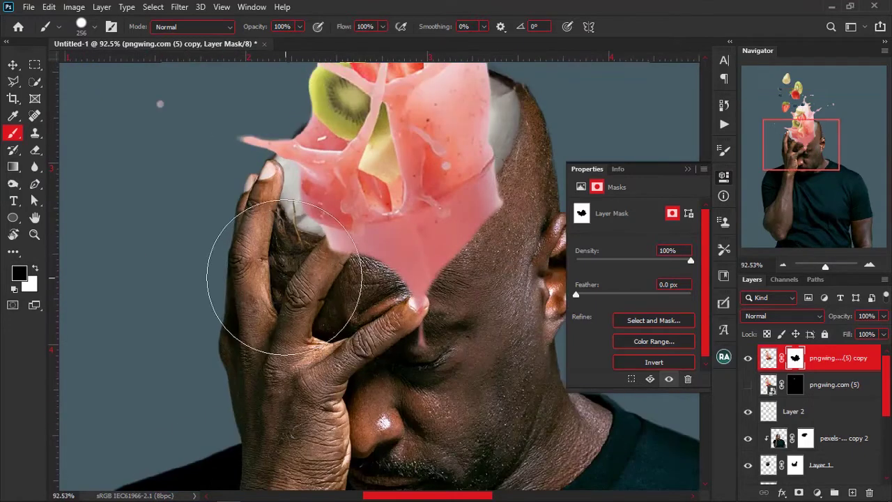
- Mask away the leftover smoothie over the forehead and hand so its lower edge curves inside the coconut rim
mouse_move(283, 274)
mouse_down()
mouse_move(377, 285)
mouse_move(519, 216)
mouse_up()
scroll(432, 180, down, 4)
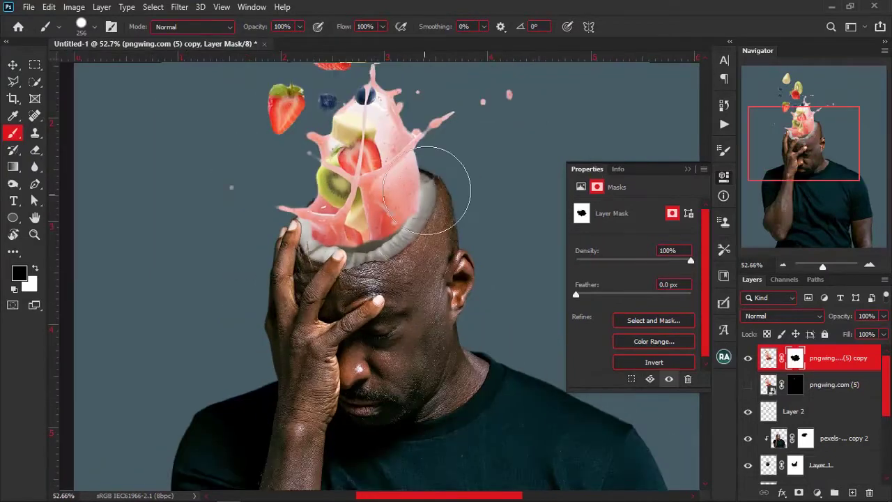
scroll(460, 286, up, 5)
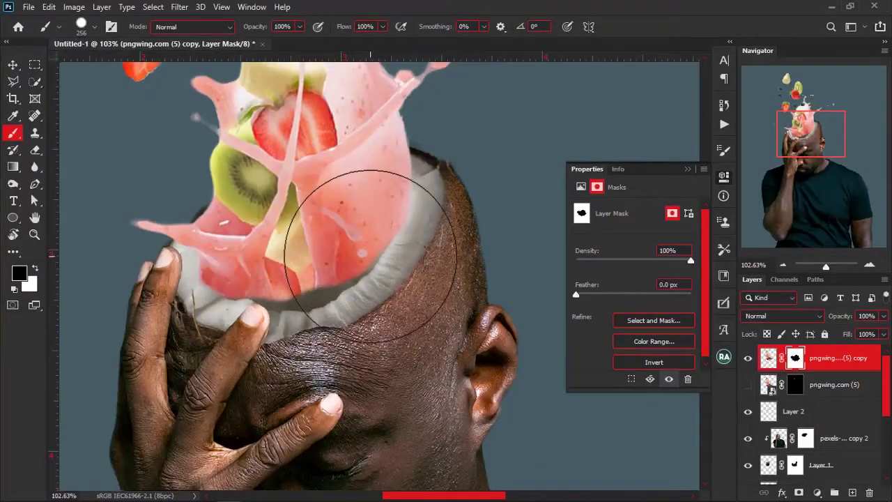
- Trim the smoothie's lower and right edges along the coconut's inner rim on the layer mask with a smaller black brush
mouse_move(342, 253)
mouse_down()
mouse_move(276, 260)
mouse_move(313, 272)
mouse_move(316, 261)
mouse_move(290, 280)
mouse_up()
click(313, 273)
key(x)
scroll(289, 279, up, 3)
key(x)
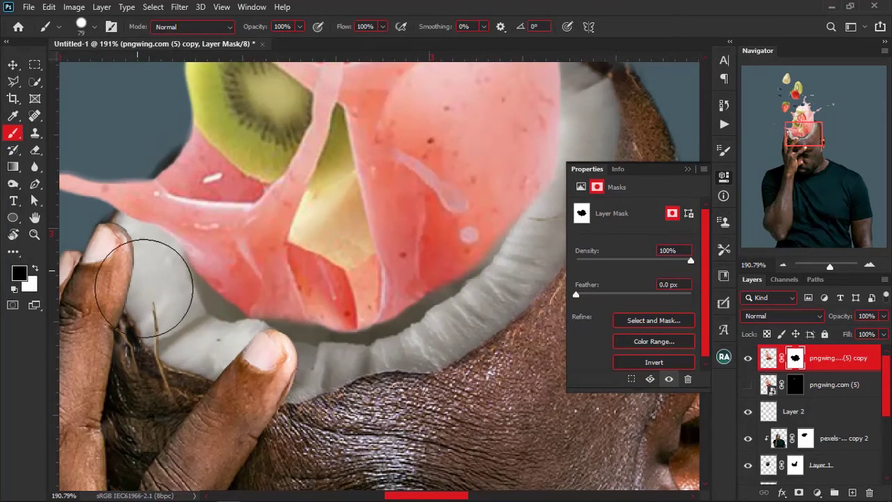
mouse_move(488, 281)
mouse_down()
mouse_move(470, 281)
mouse_move(465, 224)
mouse_up()
scroll(321, 325, down, 6)
key(x)
key(x)
drag(465, 225, 446, 275)
scroll(435, 202, up, 3)
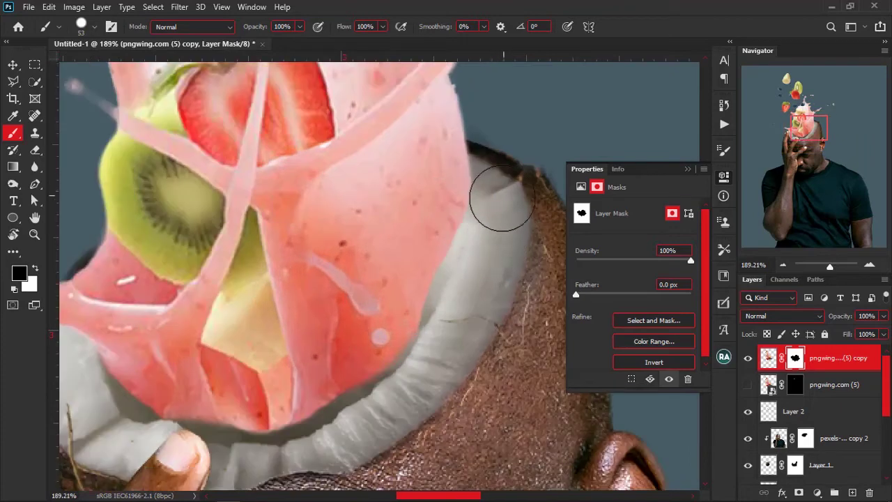
- Restore the smoothie's lower right edge against the coconut flesh on the mask with a 53 px white brush
key(x)
mouse_move(433, 221)
mouse_down()
mouse_move(405, 302)
mouse_move(378, 343)
mouse_move(299, 415)
mouse_up()
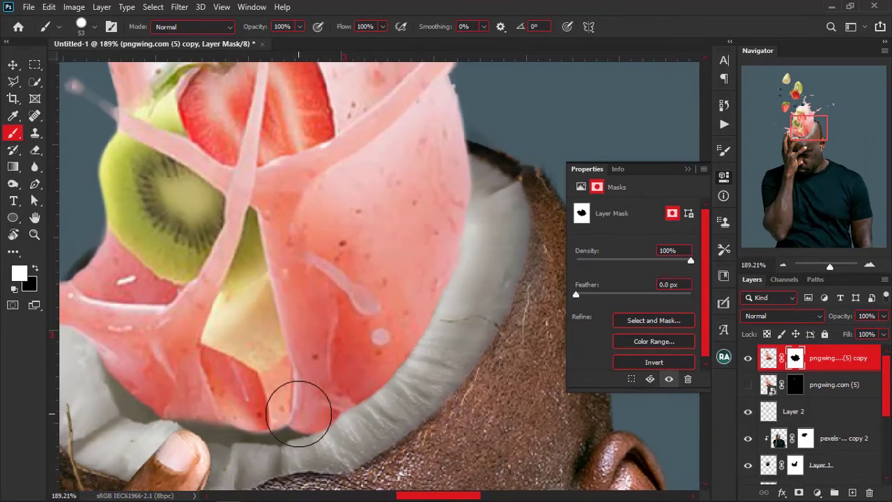
drag(259, 458, 333, 372)
- Paint back the smoothie's bottom edge beside the fingertip on the mask with a 13 px white brush
scroll(333, 371, up, 1)
scroll(333, 372, up, 3)
mouse_move(404, 279)
mouse_down()
mouse_move(412, 239)
mouse_move(395, 255)
mouse_move(294, 257)
mouse_up()
mouse_move(294, 257)
mouse_down()
mouse_move(280, 251)
mouse_move(216, 265)
mouse_move(239, 291)
mouse_move(289, 311)
mouse_move(275, 313)
mouse_up()
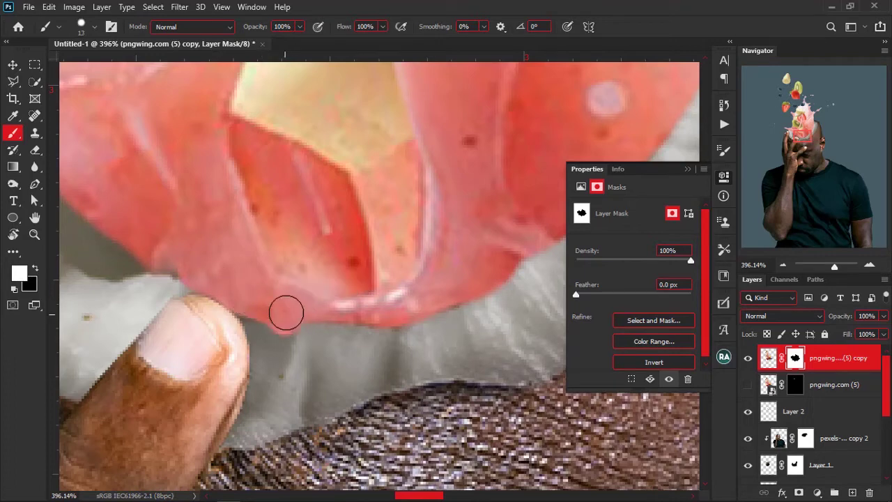
key(x)
key(x)
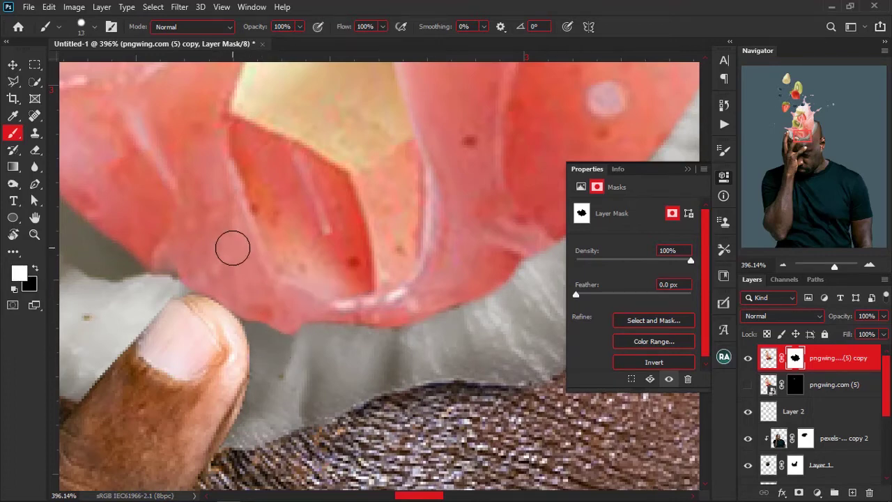
- Refine the smoothie's lower left edge between the fingers on the mask, alternating black and white with the 13 px brush
scroll(249, 269, down, 4)
mouse_move(252, 276)
mouse_down()
mouse_move(394, 315)
mouse_move(371, 303)
mouse_move(382, 304)
mouse_move(314, 297)
mouse_move(322, 312)
mouse_move(288, 272)
mouse_move(276, 225)
mouse_move(338, 288)
mouse_up()
key(x)
click(370, 304)
key(x)
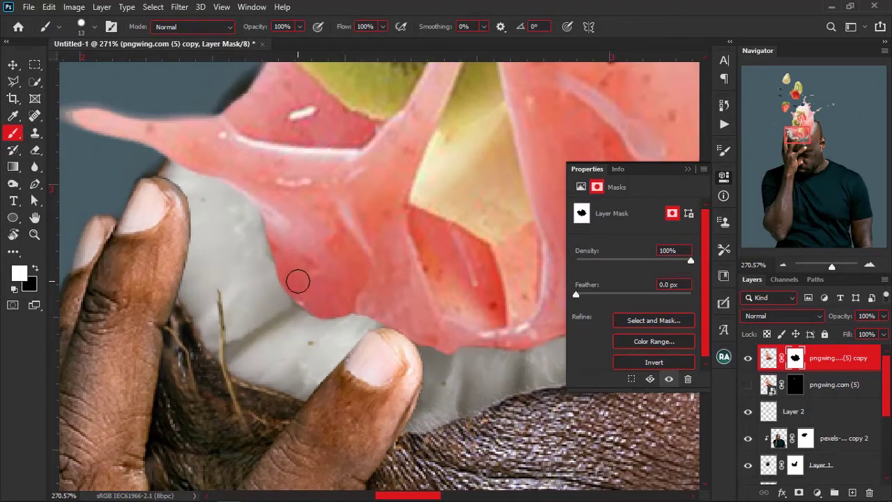
key(x)
key(x)
scroll(199, 272, down, 5)
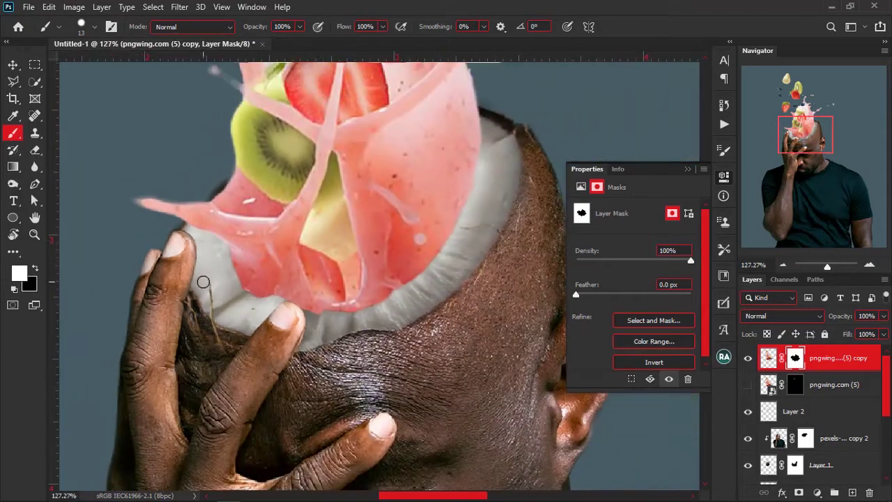
scroll(125, 204, up, 2)
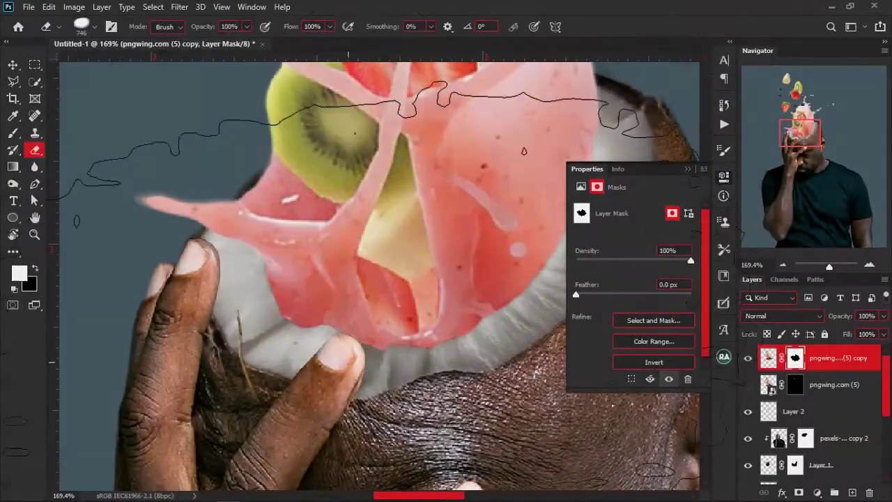
- Shrink the eraser to 15 px, cut across the splash's pointed side tip on the layer mask, and restore it with swapped colours
right_click(350, 244)
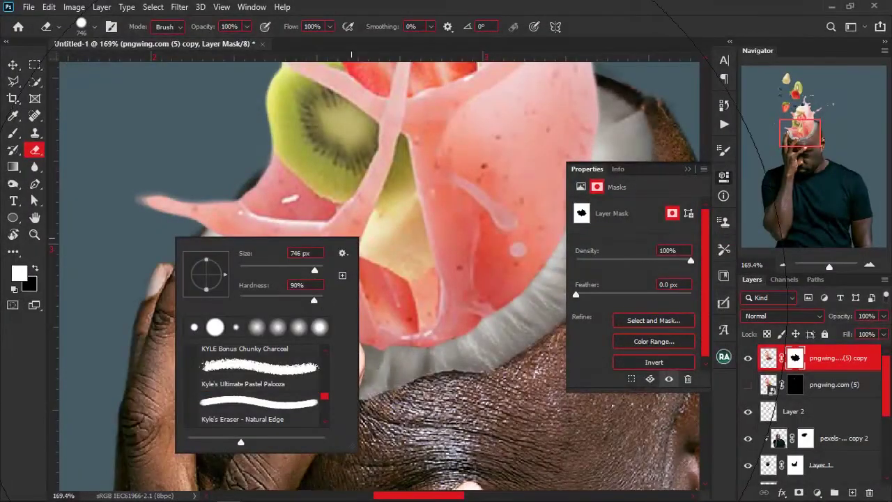
key(Escape)
right_click(343, 290)
click(307, 302)
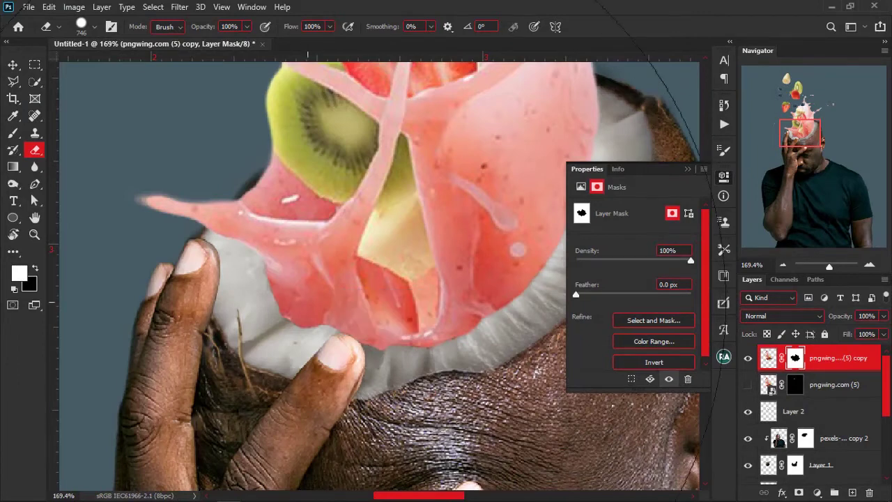
mouse_move(466, 293)
mouse_down()
mouse_move(169, 303)
mouse_move(60, 322)
mouse_up()
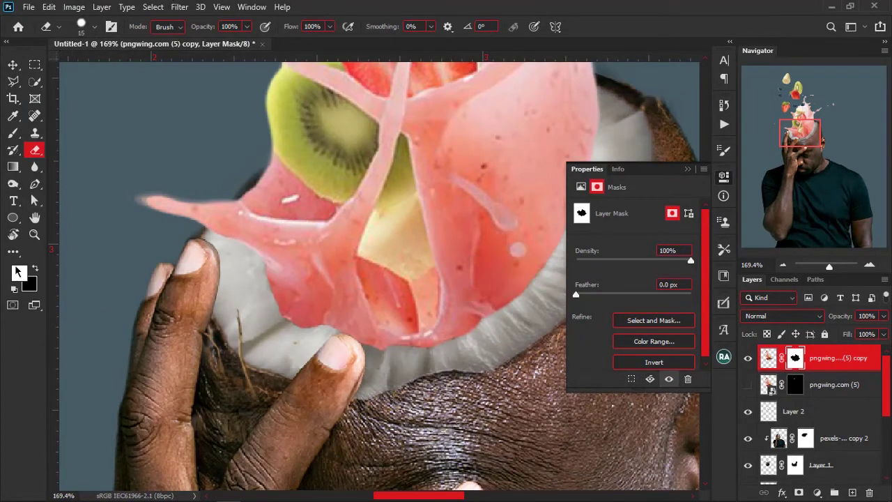
drag(168, 246, 199, 168)
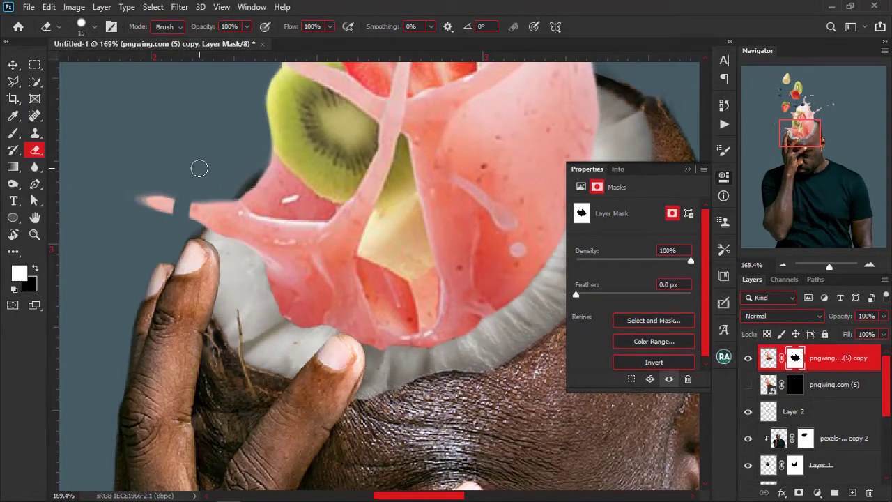
key(x)
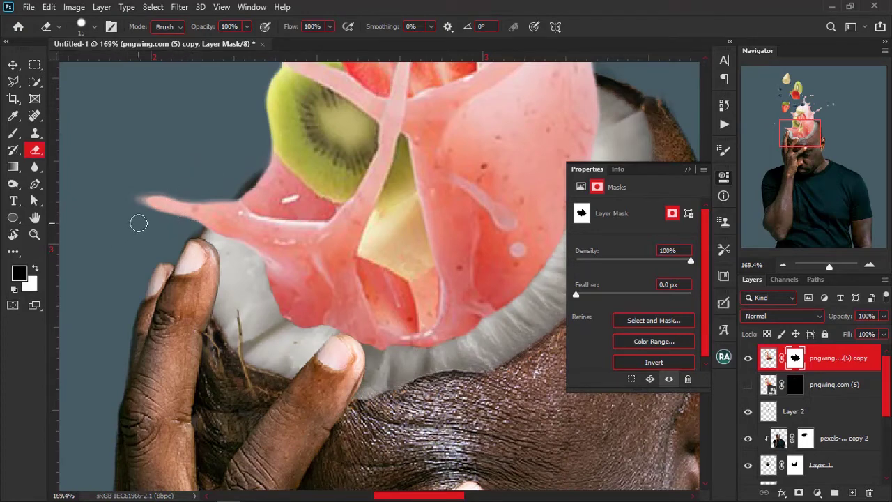
- Hide parts of the splash's side tip by brushing black on the layer mask, and restore them with white
key(b)
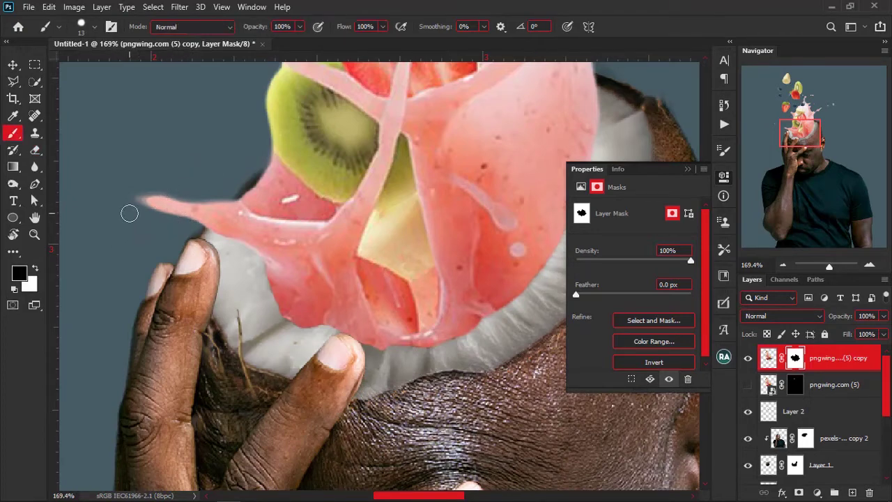
key(x)
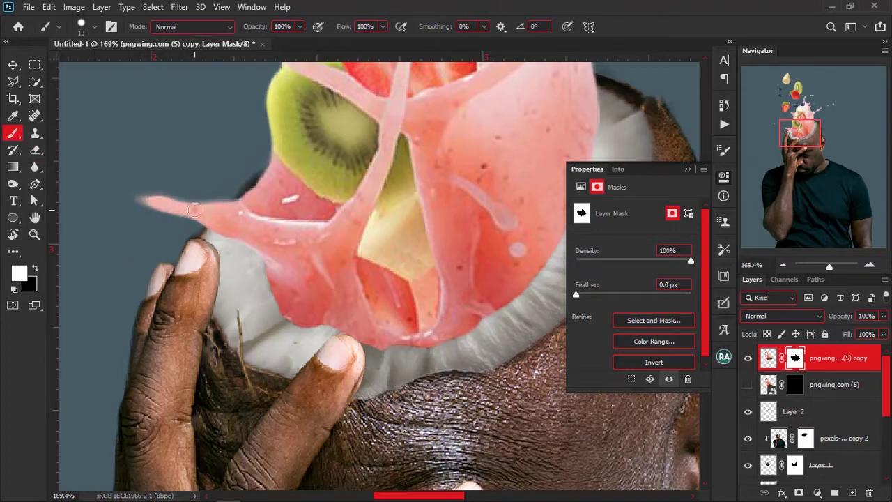
key(x)
drag(182, 227, 187, 186)
key(x)
key(x)
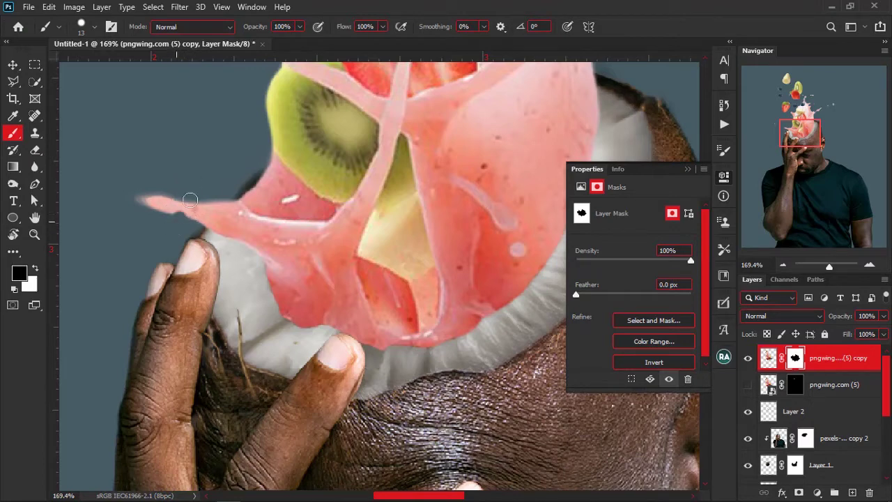
drag(185, 216, 189, 198)
key(x)
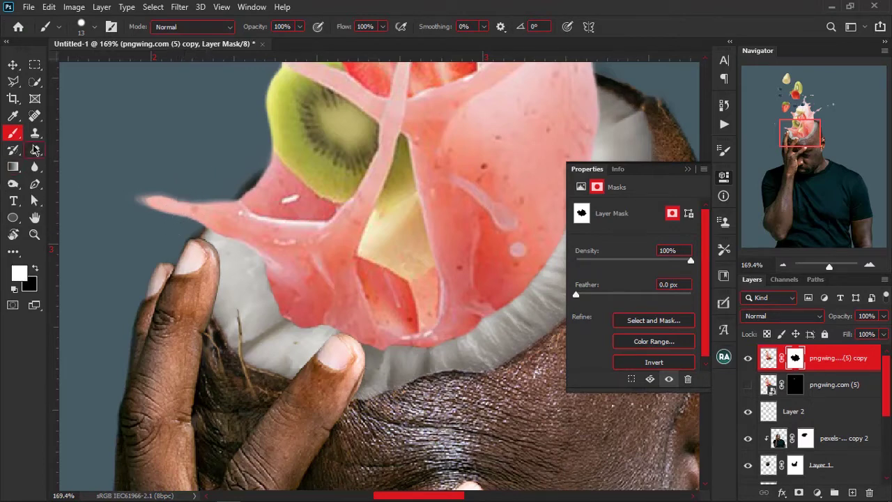
- Erase across the splash's side tip on the mask again, restore it with swapped colours, and return to the Brush tool
click(35, 150)
drag(179, 218, 183, 201)
key(x)
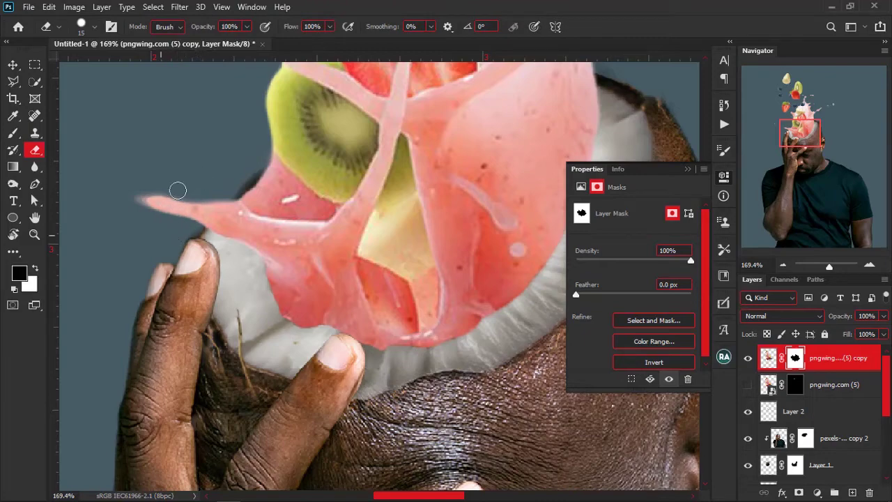
click(14, 134)
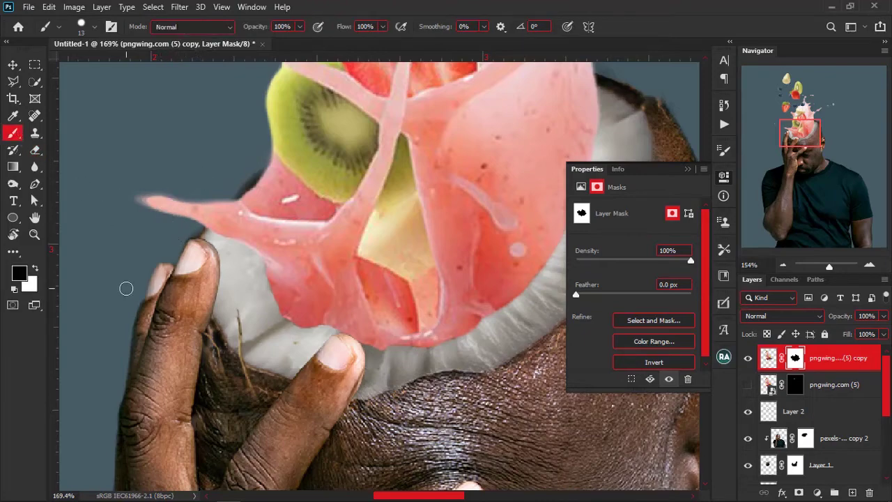
- Add a Brightness/Contrast adjustment layer above the splash copy with brightness -94 and contrast -27
scroll(126, 288, down, 18)
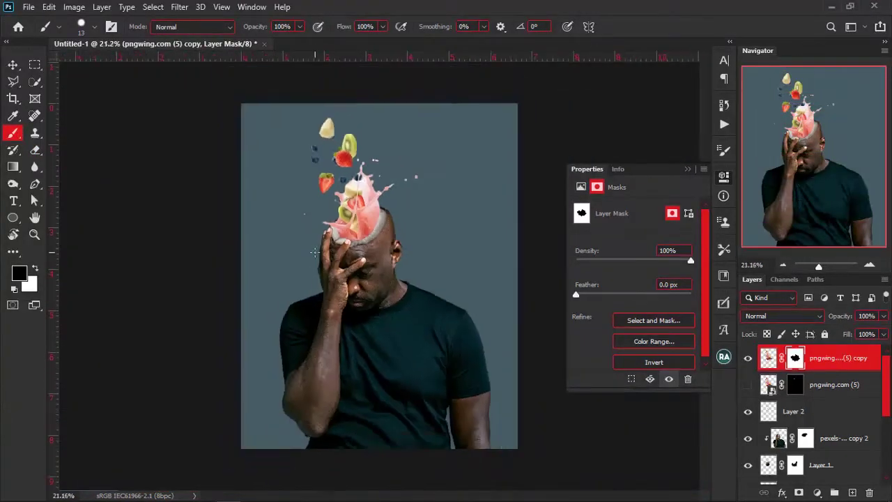
scroll(314, 252, down, 2)
scroll(363, 230, up, 3)
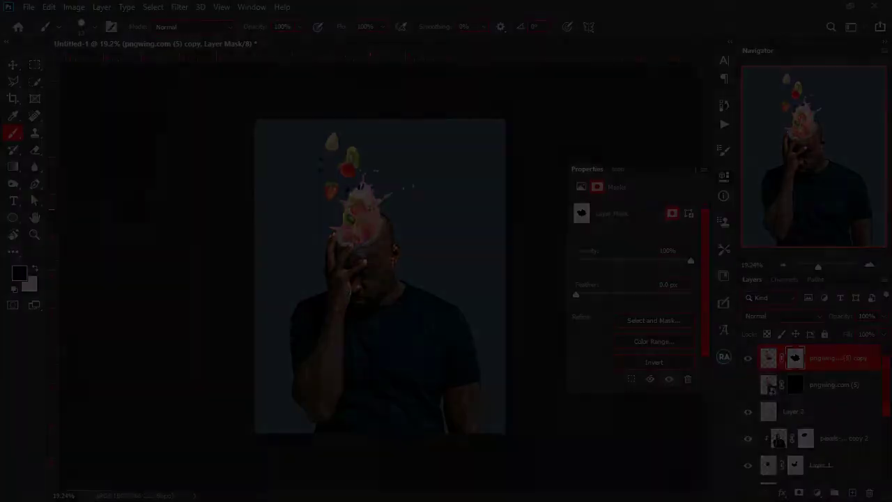
scroll(355, 191, up, 2)
scroll(355, 191, up, 3)
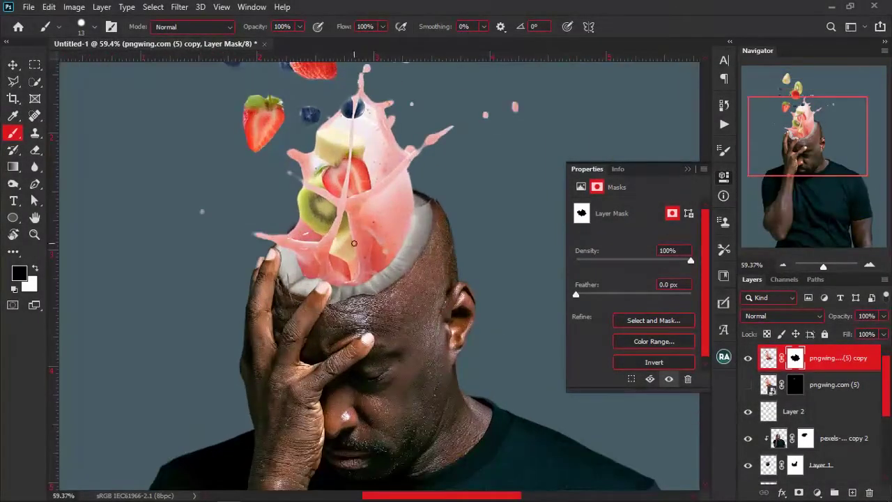
scroll(349, 309, up, 3)
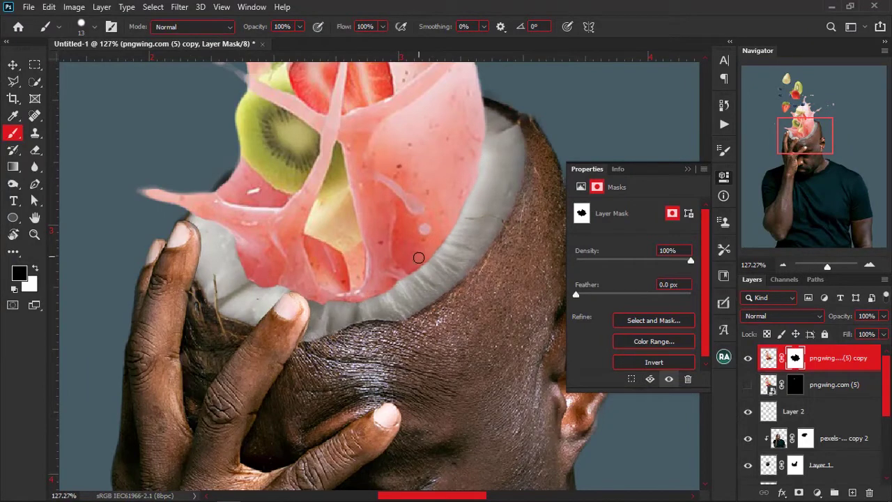
scroll(493, 323, down, 1)
click(818, 493)
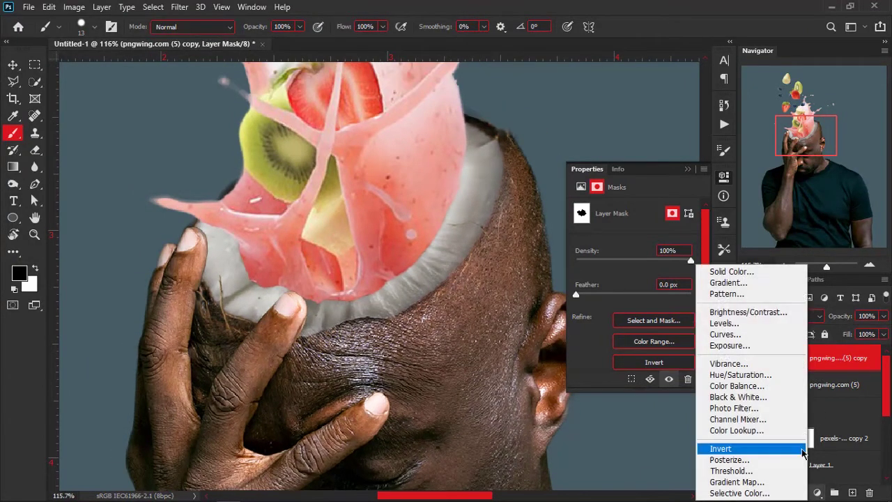
click(726, 311)
drag(633, 246, 594, 248)
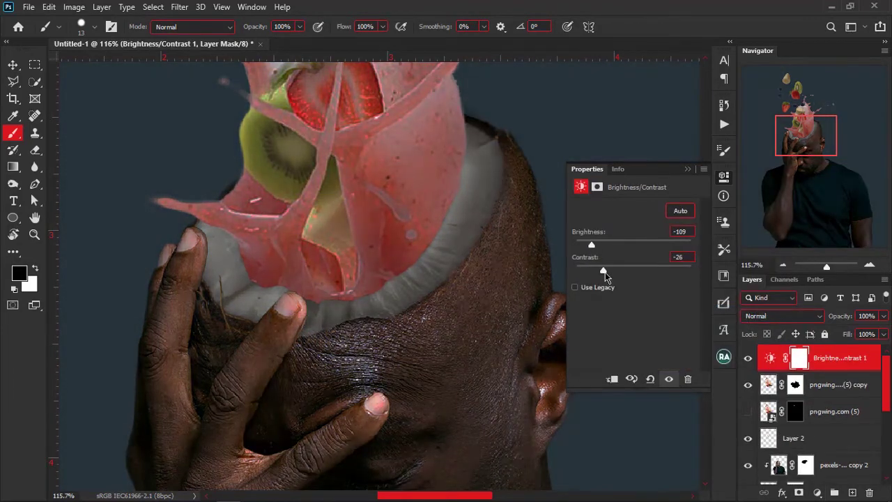
drag(592, 245, 602, 244)
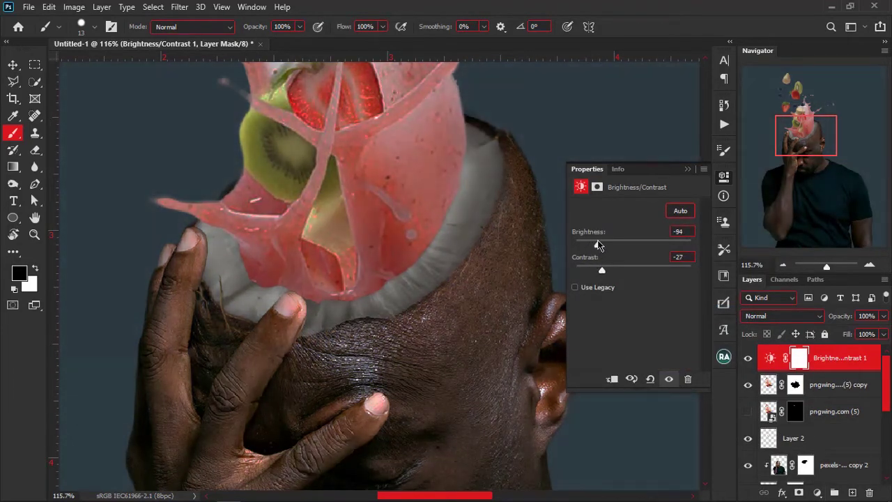
- Clip the darkening adjustment to the splash copy layer and invert its mask to black
scroll(375, 263, down, 3)
alt+click(823, 367)
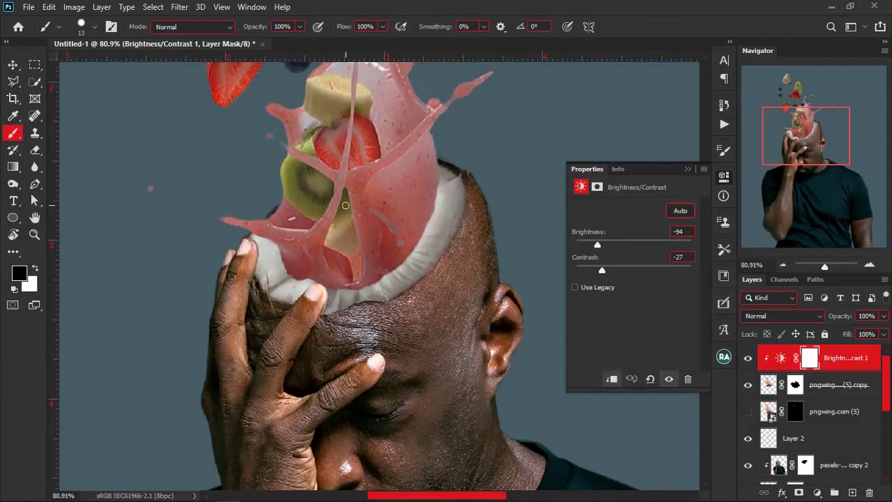
scroll(345, 206, down, 2)
scroll(386, 300, down, 2)
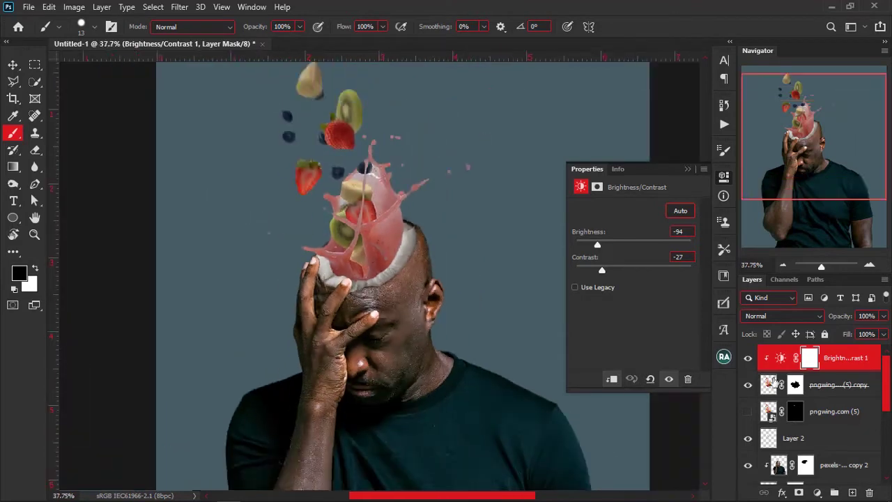
click(810, 359)
key(ctrl+i)
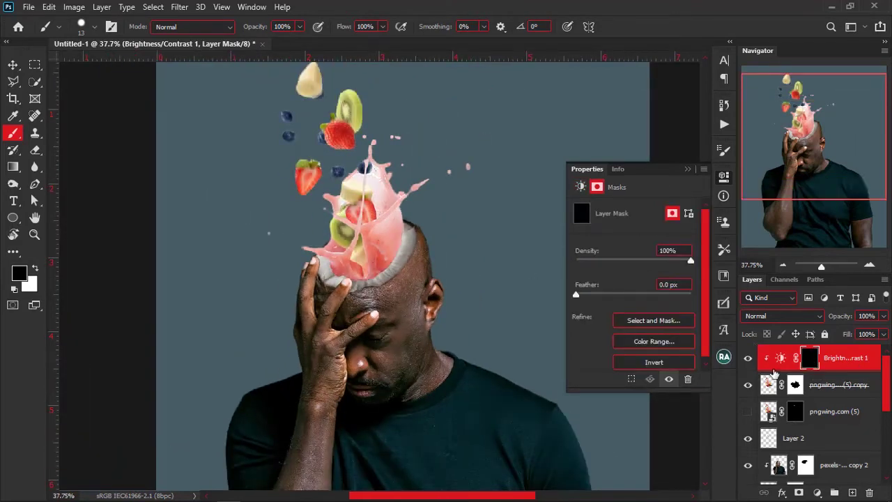
- Configure a soft brush of 203 px with 14% flow for painting on the adjustment's mask
scroll(383, 253, up, 3)
drag(385, 265, 426, 280)
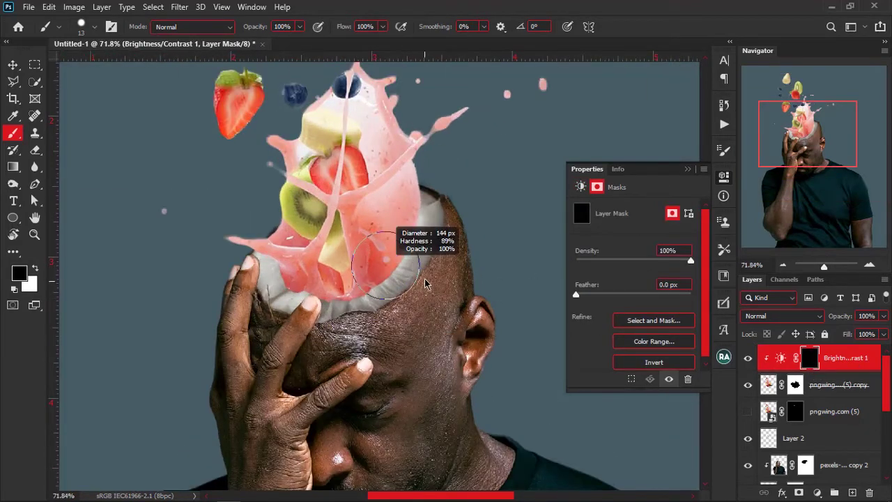
drag(428, 111, 408, 2)
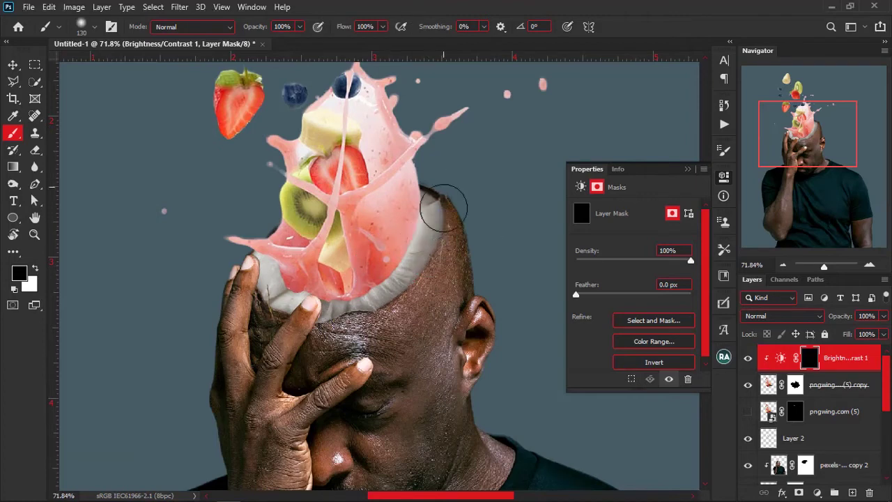
right_click(443, 216)
drag(475, 242, 496, 245)
click(383, 26)
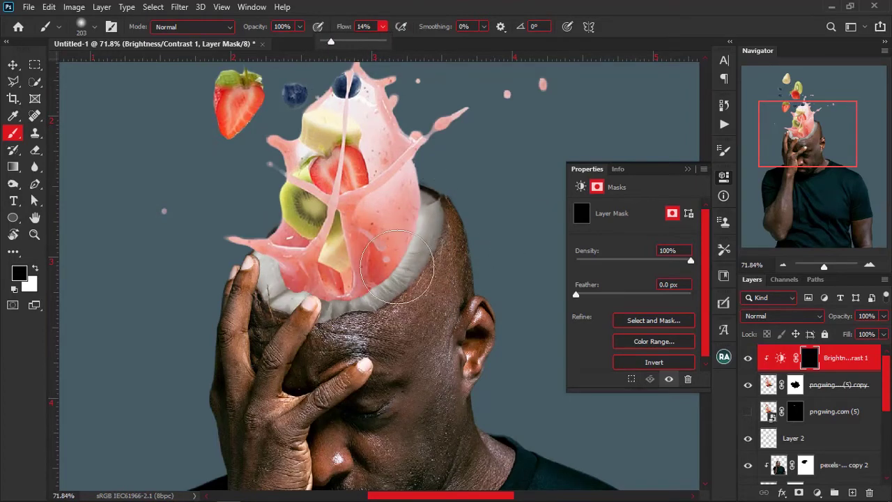
- Brush white on the darkening adjustment's mask along the splash's base inside the coconut rim, using a 100 px brush
mouse_move(415, 230)
mouse_down()
mouse_move(391, 233)
mouse_move(407, 238)
mouse_move(383, 277)
mouse_move(405, 251)
mouse_move(333, 304)
mouse_move(282, 290)
mouse_move(309, 299)
mouse_move(286, 289)
mouse_move(292, 304)
mouse_move(365, 307)
mouse_move(421, 246)
mouse_move(420, 194)
mouse_move(417, 240)
mouse_move(374, 309)
mouse_move(326, 309)
mouse_up()
key(x)
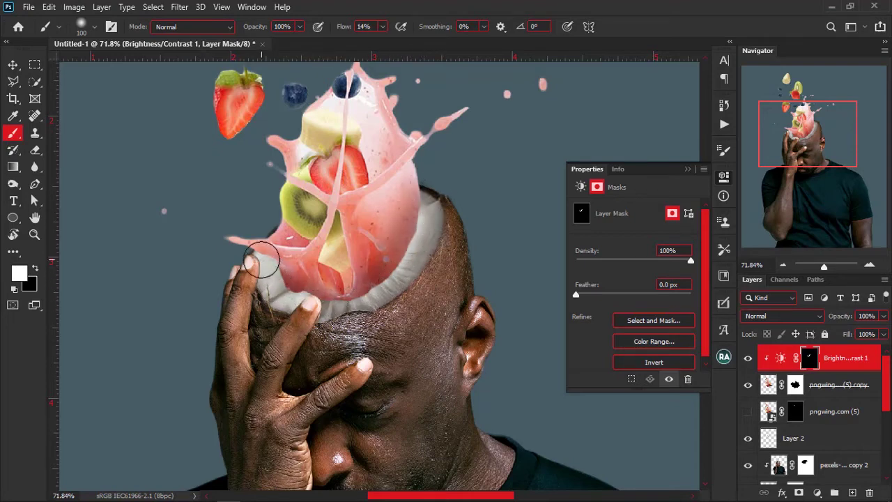
key(x)
mouse_move(309, 259)
mouse_down()
mouse_move(289, 274)
mouse_move(324, 283)
mouse_move(354, 275)
mouse_move(400, 219)
mouse_up()
- Compare the splash with and without the darkening adjustment and inspect the shading at its base
scroll(364, 206, down, 4)
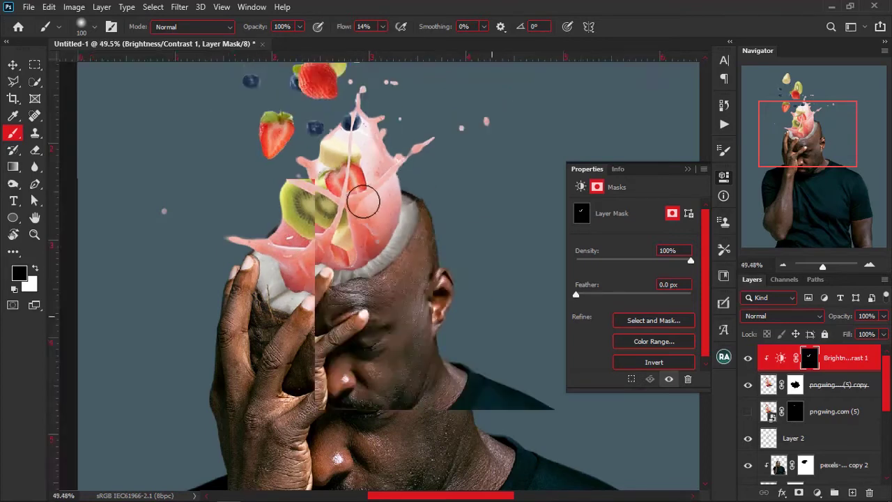
scroll(324, 239, up, 1)
scroll(323, 239, down, 1)
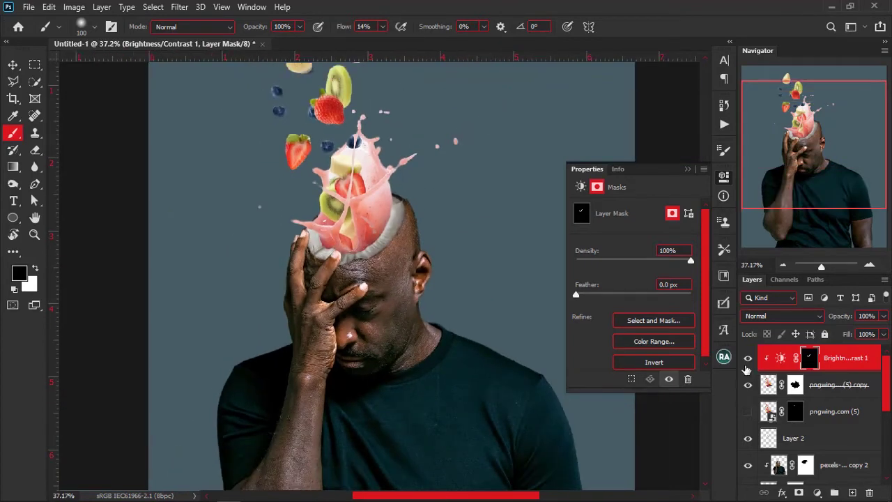
click(748, 363)
click(747, 362)
scroll(358, 209, down, 5)
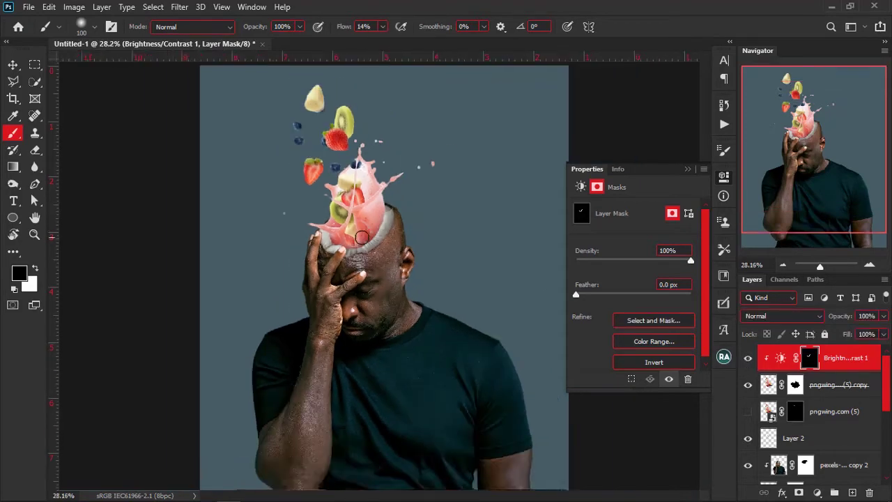
scroll(360, 239, up, 12)
drag(352, 260, 346, 275)
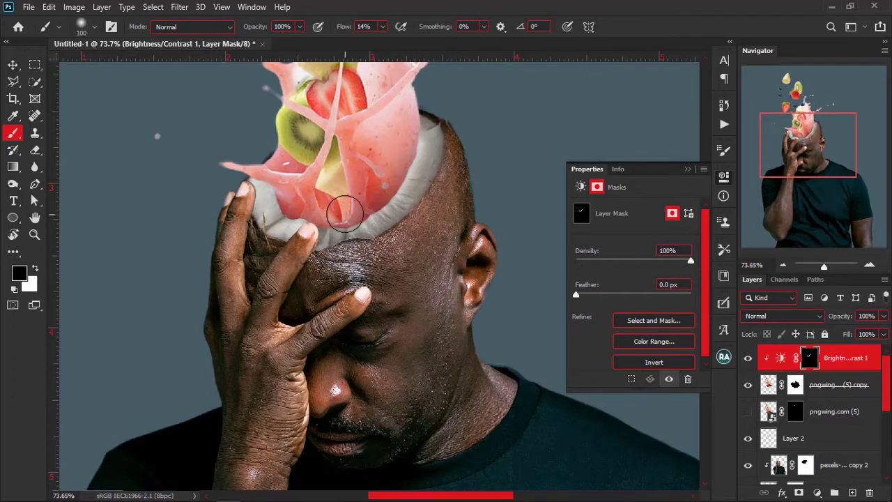
scroll(381, 264, down, 9)
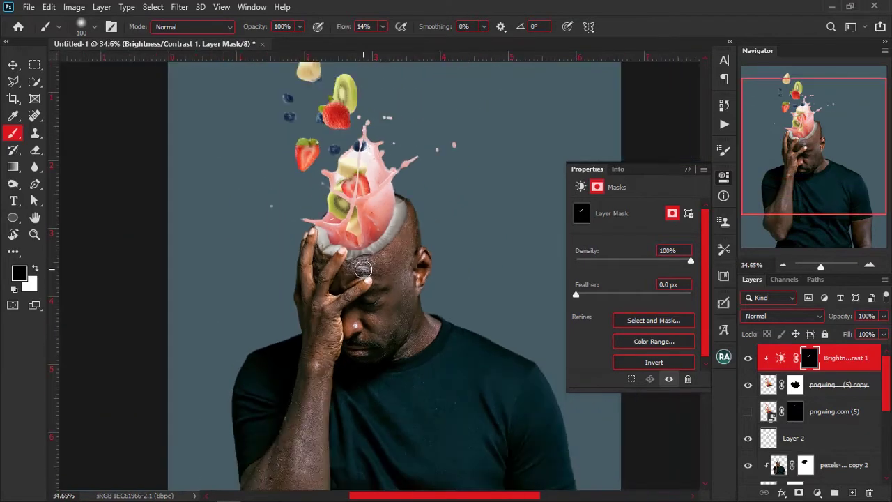
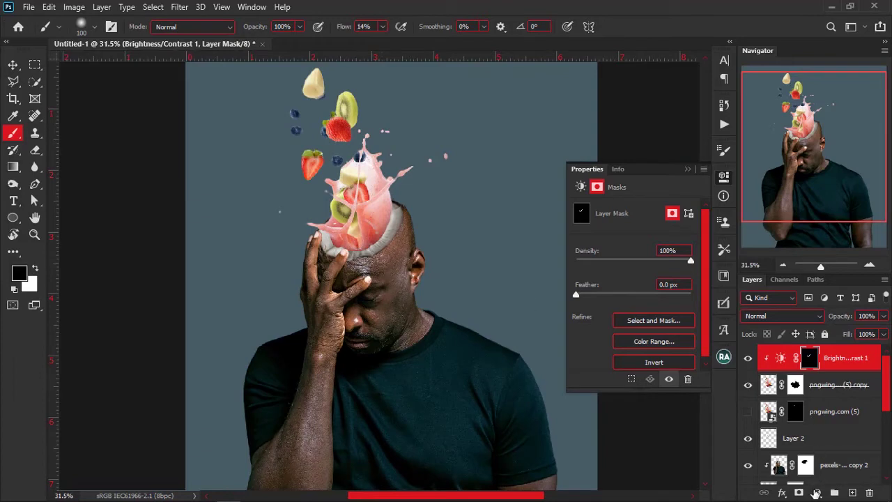
- Add a second Brightness/Contrast adjustment layer on top with brightness 56 and contrast -21, and invert its mask
click(816, 493)
click(757, 315)
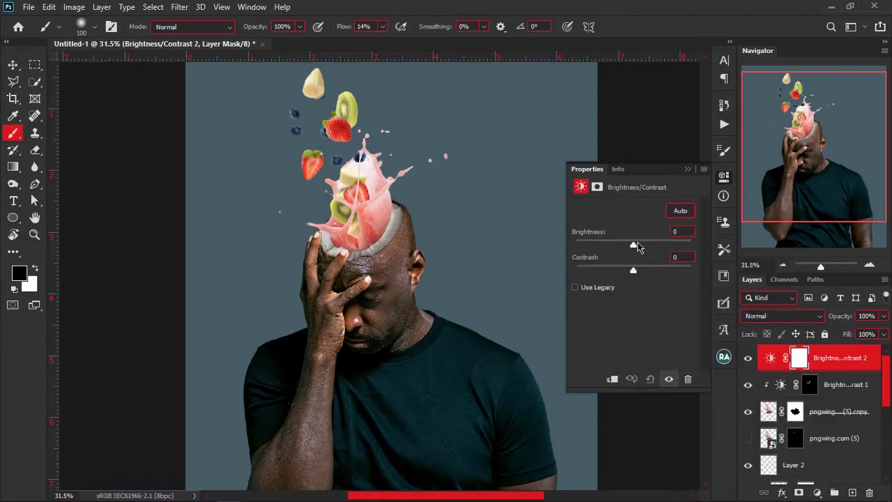
drag(634, 246, 660, 248)
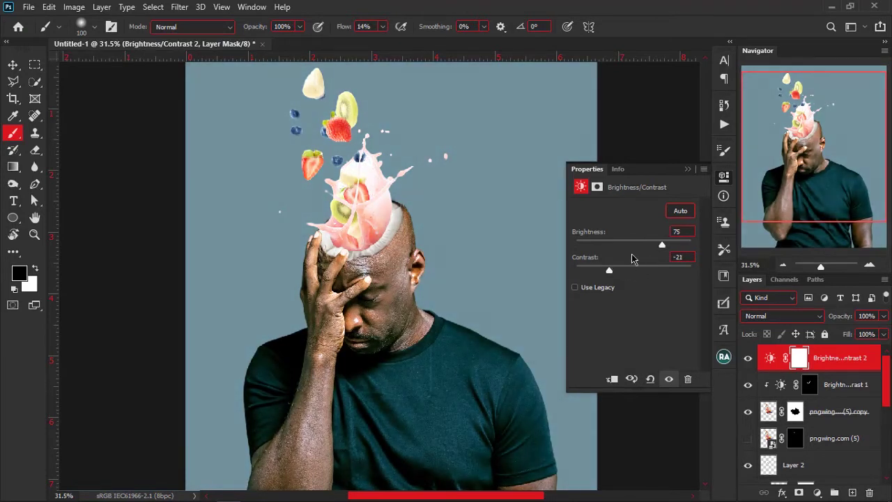
drag(657, 249, 655, 244)
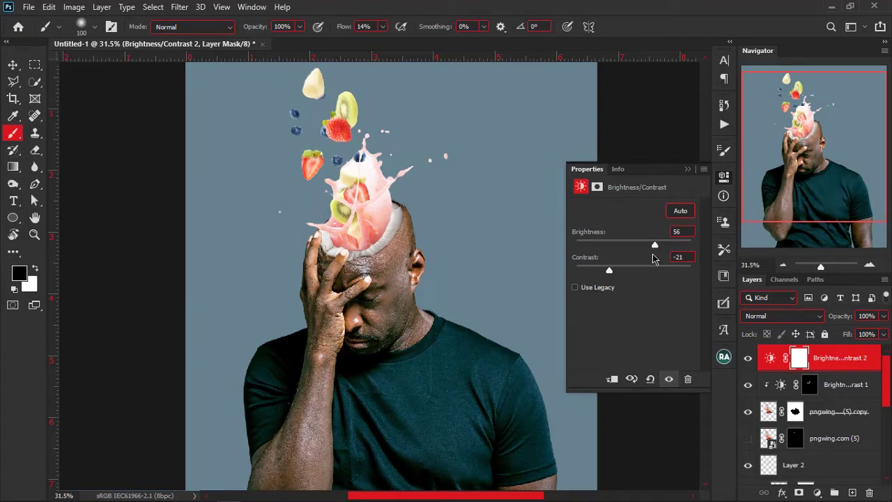
click(802, 359)
key(ctrl+i)
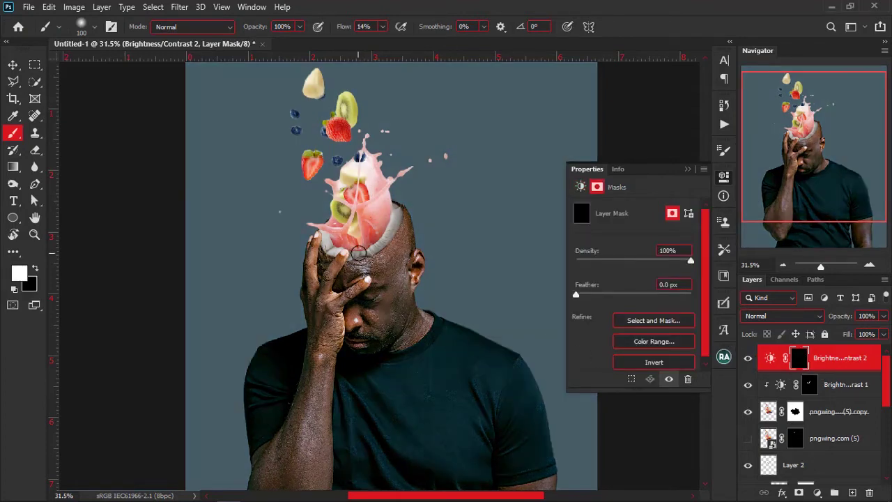
- Brush white at 47% flow on the second brightness adjustment's mask over the forehead highlight, the splash and the topmost falling fruit
scroll(359, 252, up, 4)
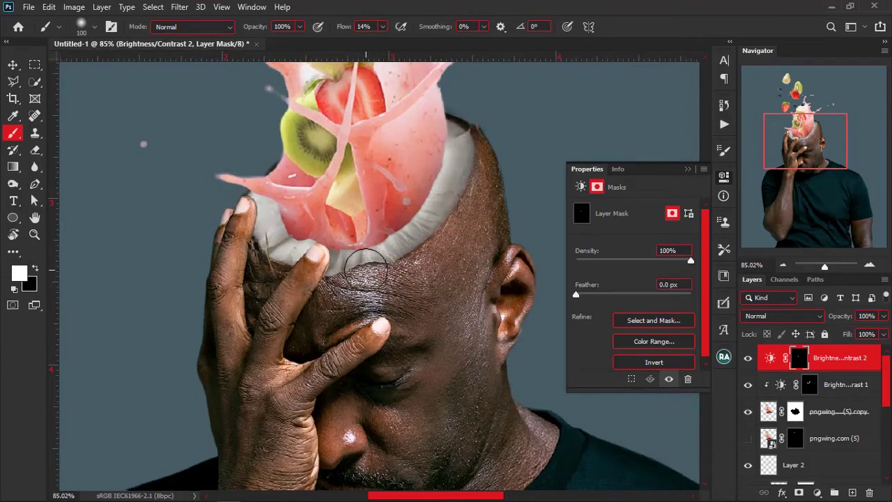
drag(366, 270, 365, 282)
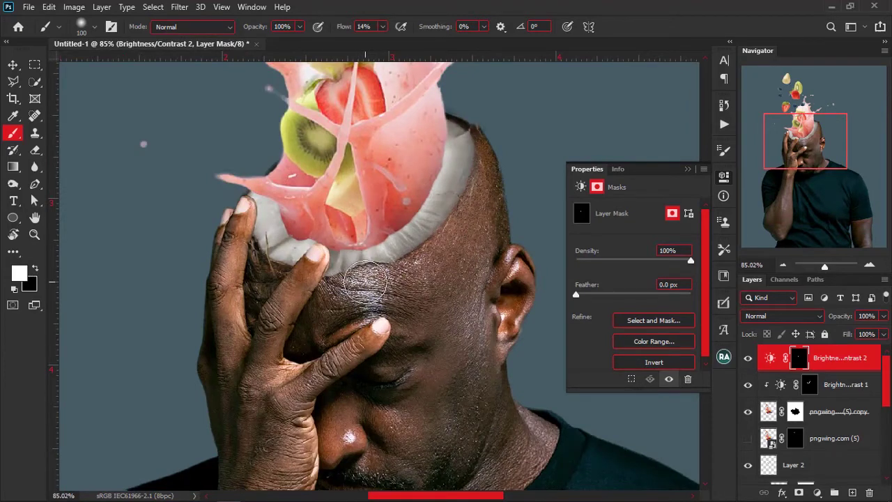
click(382, 27)
click(383, 242)
scroll(370, 259, down, 4)
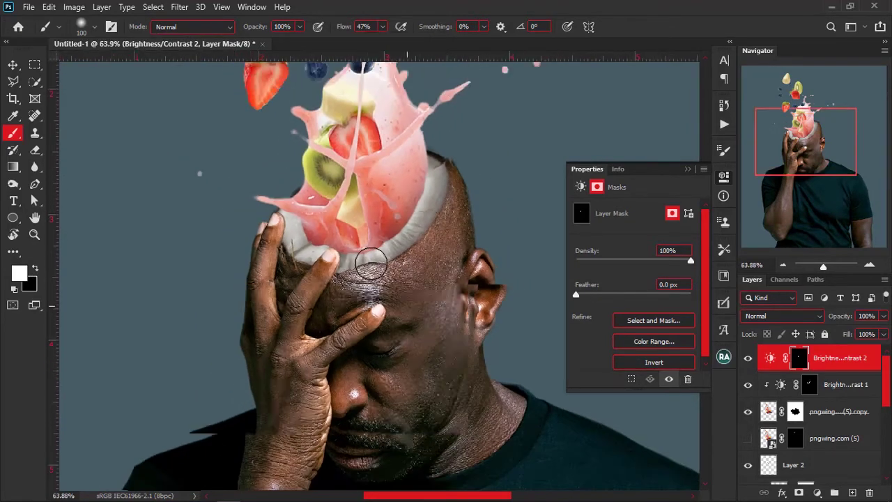
scroll(359, 210, down, 1)
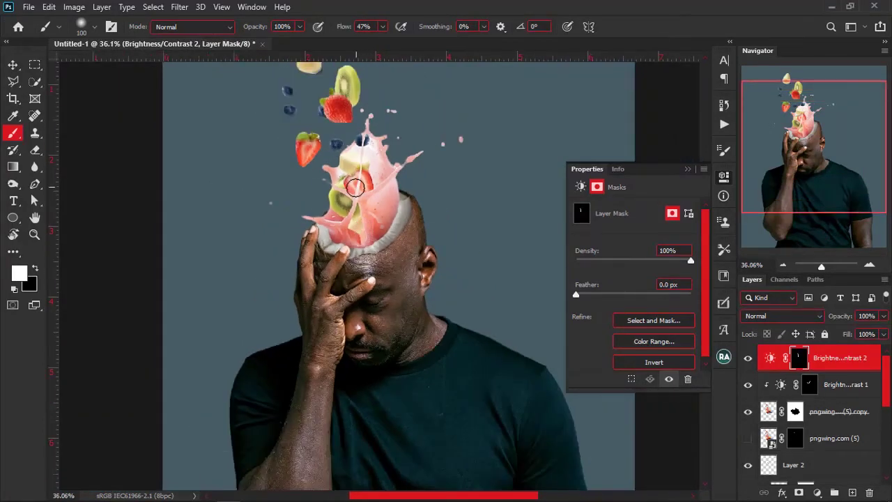
scroll(340, 100, down, 1)
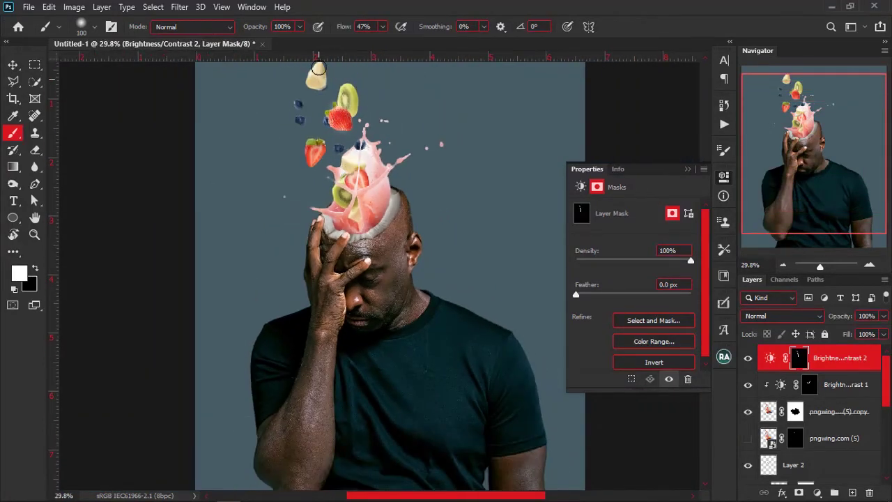
scroll(318, 68, down, 1)
key(x)
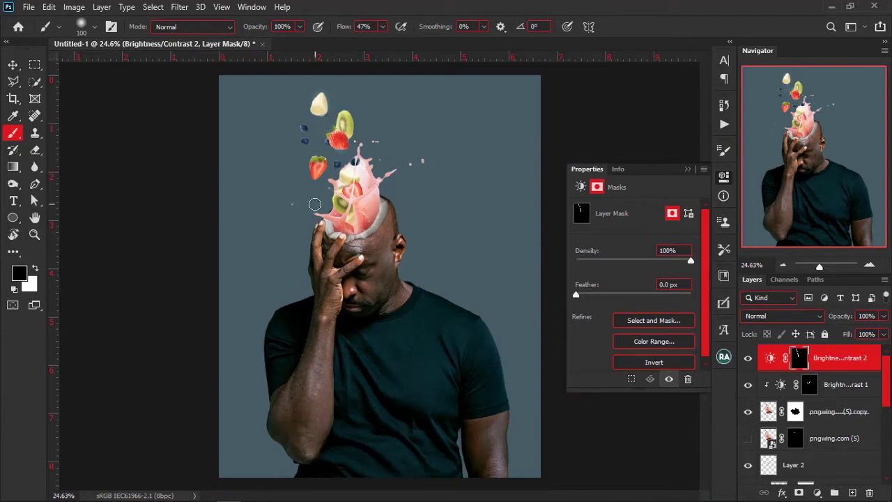
key(x)
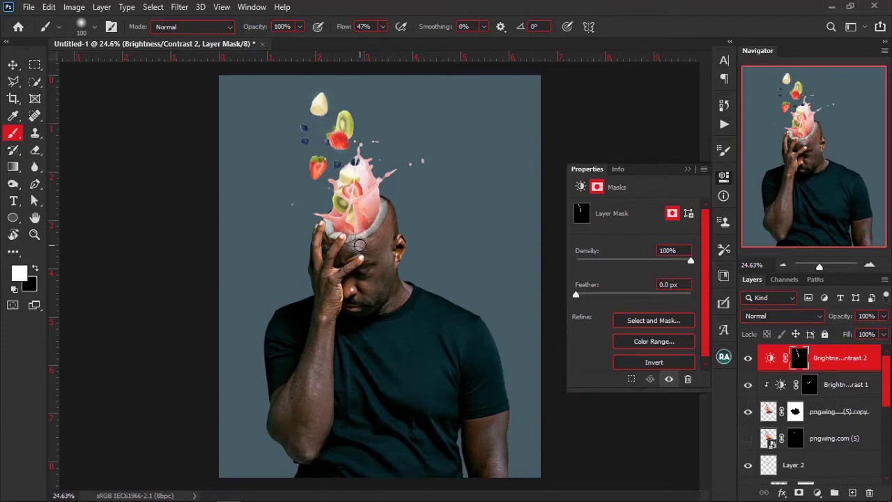
- Set the second brightness adjustment's blend mode to Hard Light and its opacity to 63%, comparing the image with and without it
scroll(359, 246, up, 1)
click(784, 319)
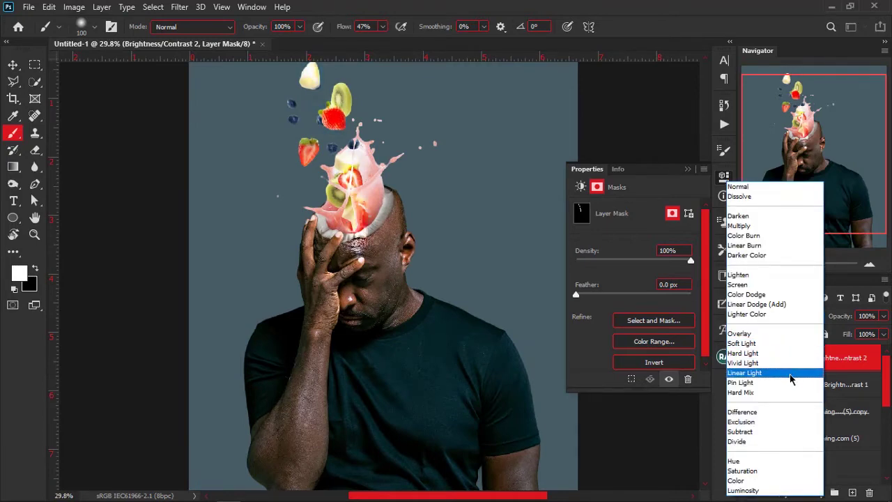
click(794, 357)
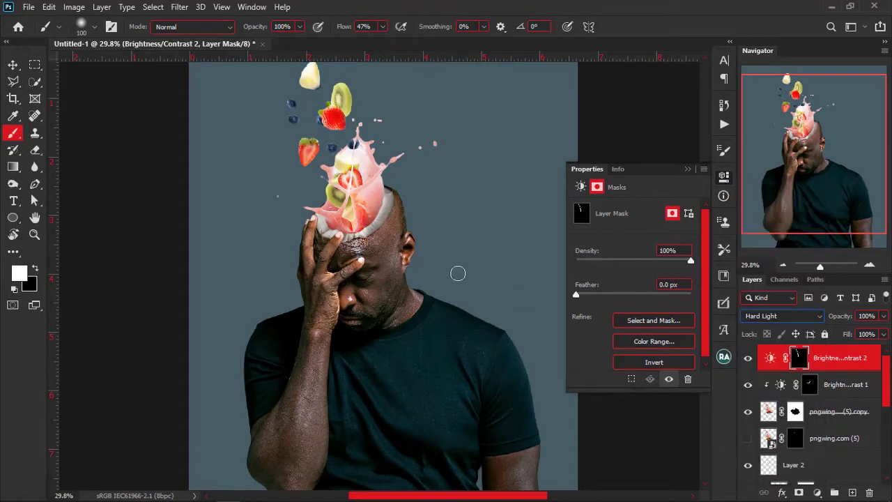
click(13, 67)
scroll(353, 244, up, 5)
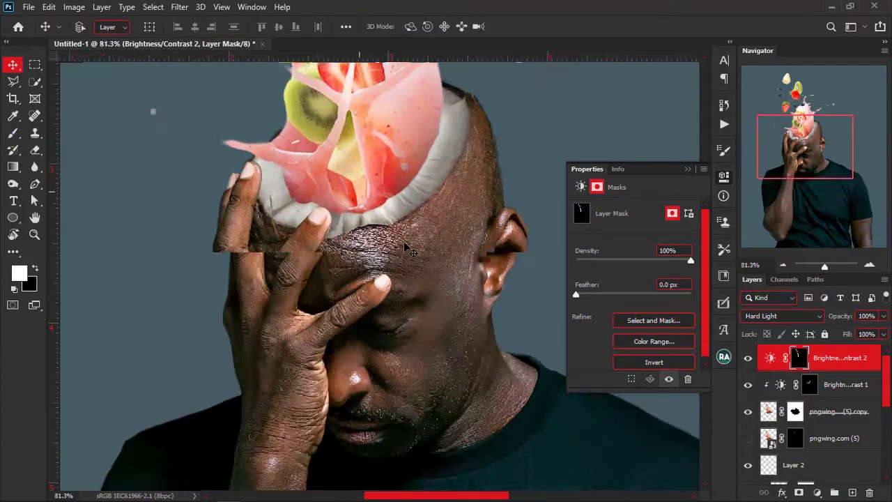
click(750, 359)
click(751, 360)
click(799, 317)
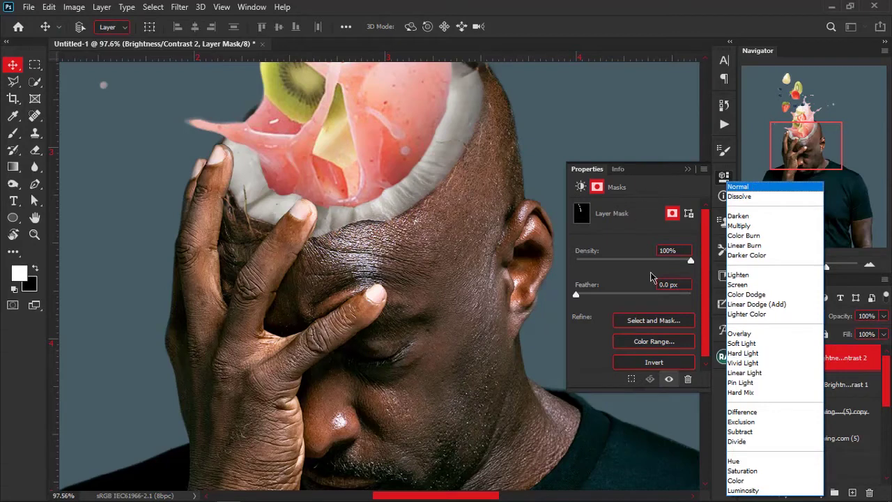
click(744, 353)
click(884, 316)
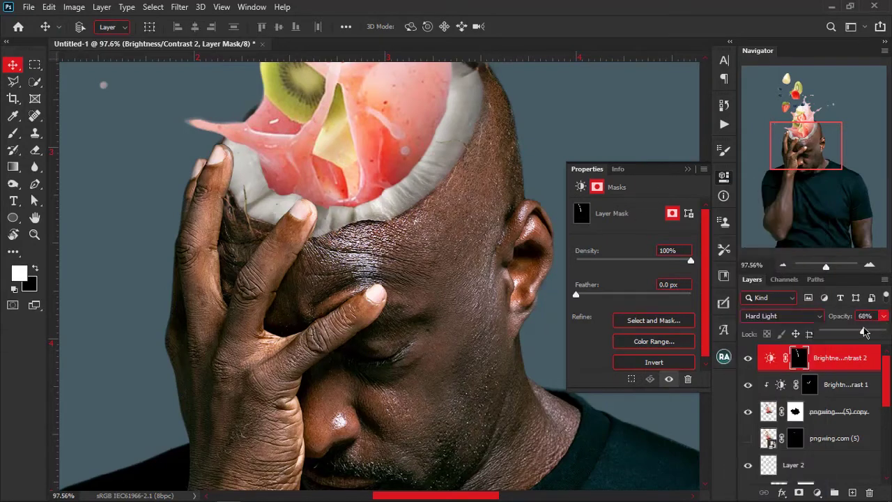
mouse_move(864, 333)
mouse_down()
mouse_move(888, 330)
mouse_move(861, 335)
mouse_up()
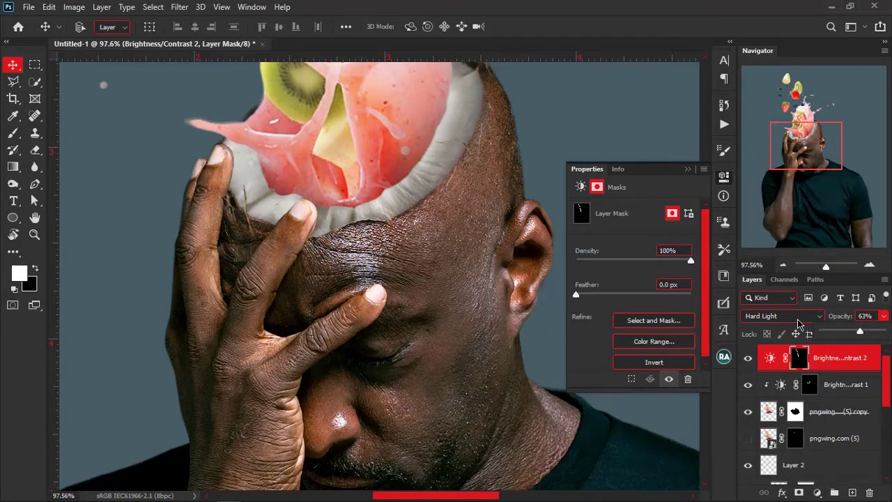
- Add a third Brightness/Contrast adjustment layer on top with brightness 61 and contrast -9, and invert its mask
scroll(528, 300, down, 3)
click(818, 493)
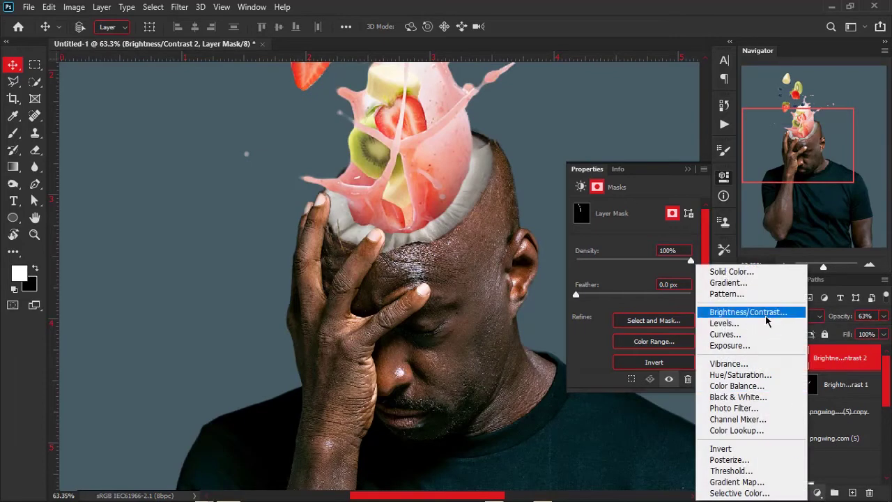
click(719, 313)
mouse_move(638, 246)
mouse_down()
mouse_move(657, 249)
mouse_move(649, 248)
mouse_up()
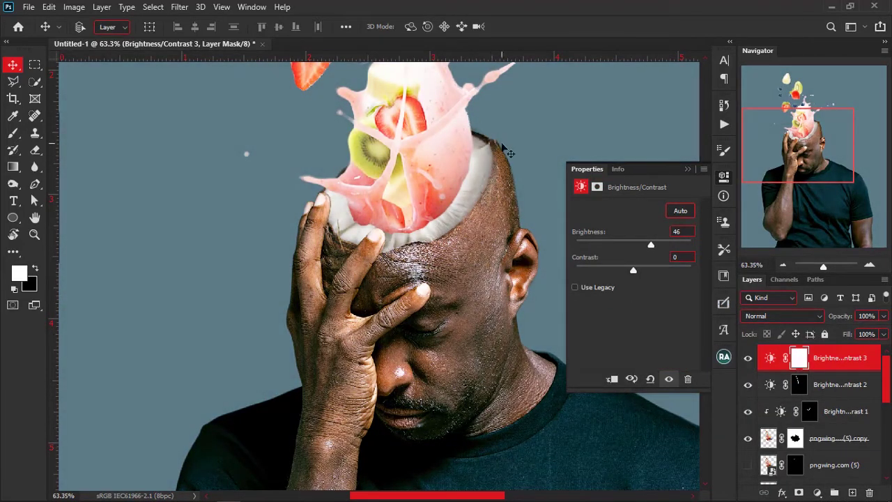
drag(652, 249, 657, 247)
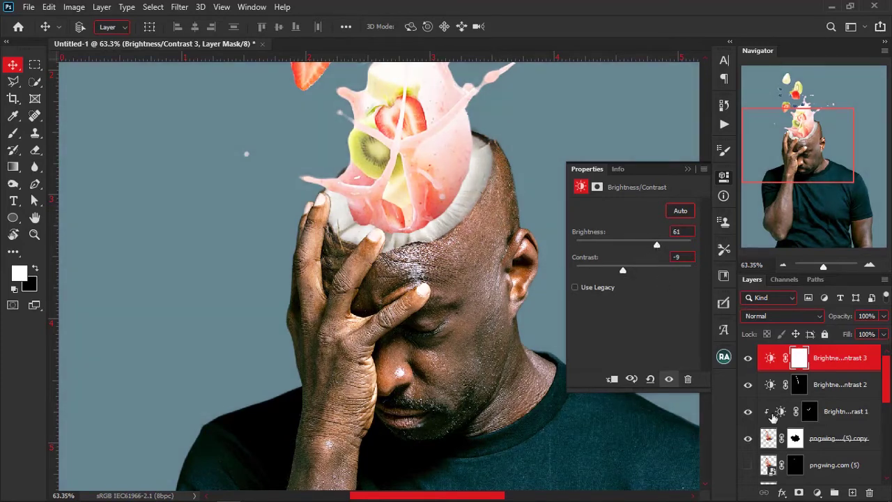
click(800, 358)
key(ctrl+i)
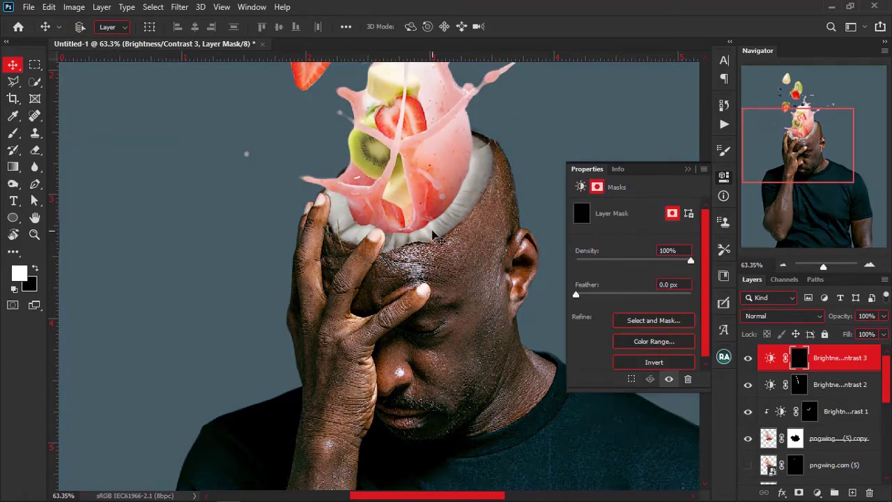
- Brush white on the third adjustment's mask along the ear side of the coconut rim with the 100 px brush, and check the brightening
key(b)
mouse_move(467, 213)
mouse_down()
mouse_move(495, 197)
mouse_move(492, 159)
mouse_move(477, 189)
mouse_move(479, 154)
mouse_move(502, 220)
mouse_move(473, 163)
mouse_move(488, 179)
mouse_move(498, 217)
mouse_move(502, 370)
mouse_move(518, 263)
mouse_move(506, 306)
mouse_move(495, 269)
mouse_move(513, 194)
mouse_move(488, 238)
mouse_move(486, 218)
mouse_move(504, 170)
mouse_up()
key(x)
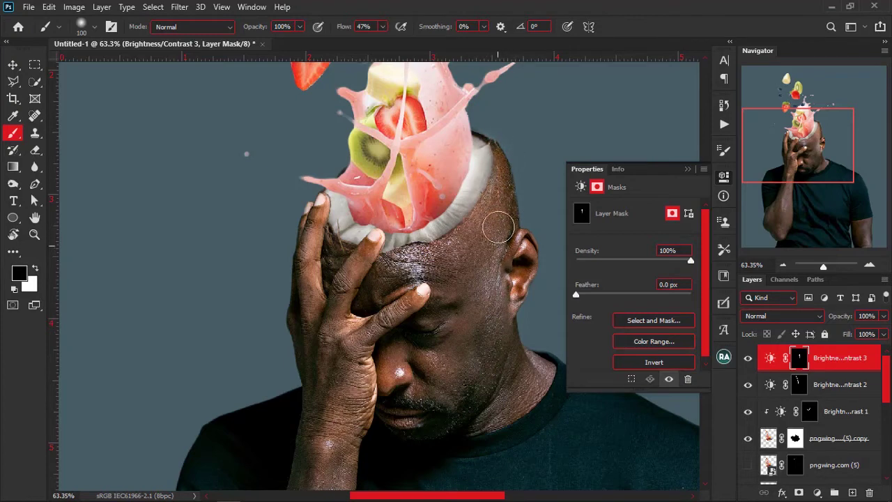
scroll(426, 246, down, 5)
scroll(418, 256, down, 2)
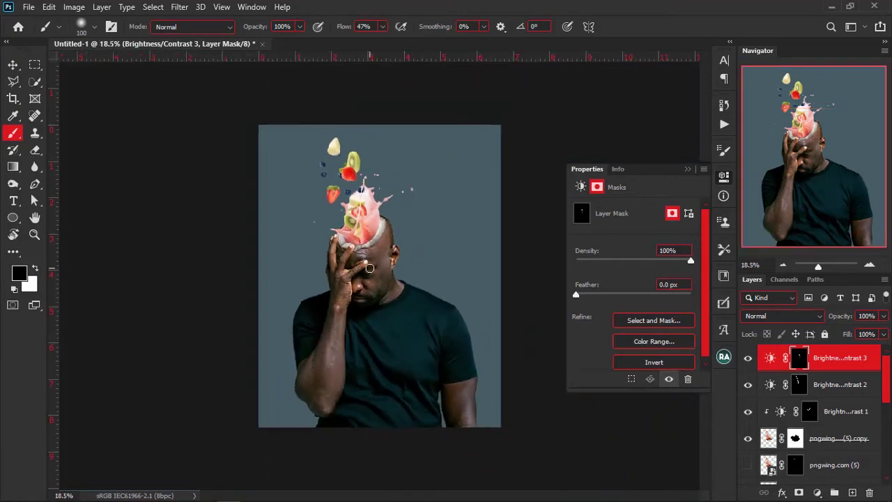
scroll(366, 350, up, 2)
scroll(366, 350, down, 2)
scroll(380, 287, up, 8)
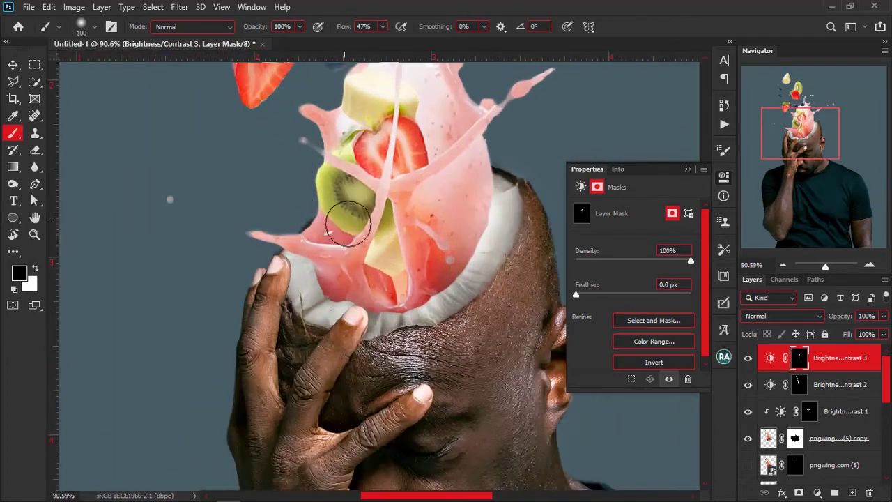
scroll(383, 251, down, 3)
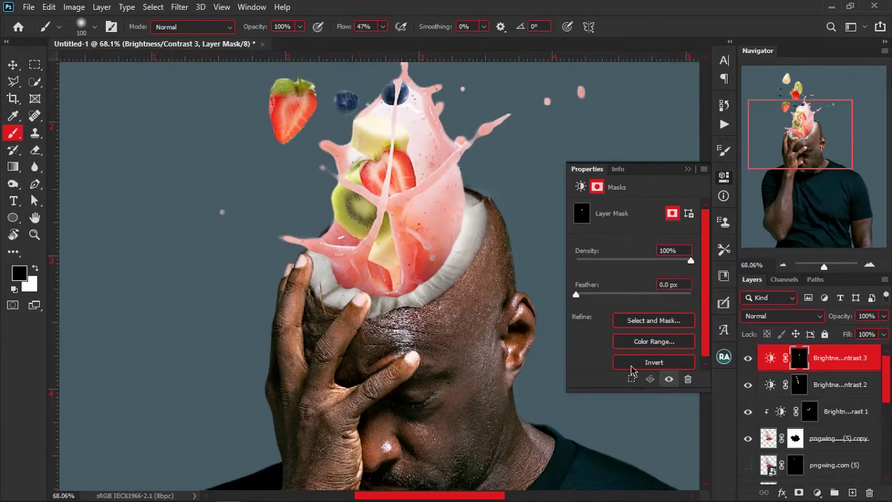
- Place the drinking straw image pngwing.com (4) on top of the composition and scale it down to about 26%
key(alt+Tab)
drag(706, 306, 361, 242)
scroll(362, 243, down, 6)
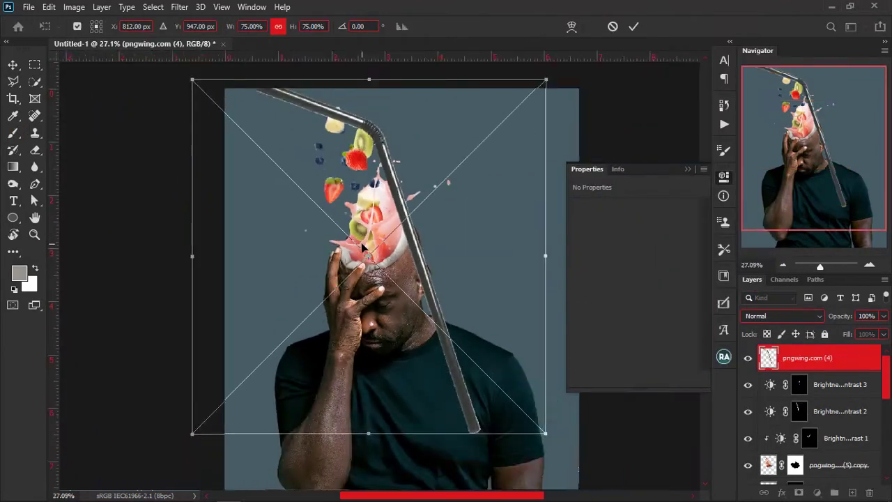
drag(546, 256, 358, 255)
drag(193, 256, 235, 256)
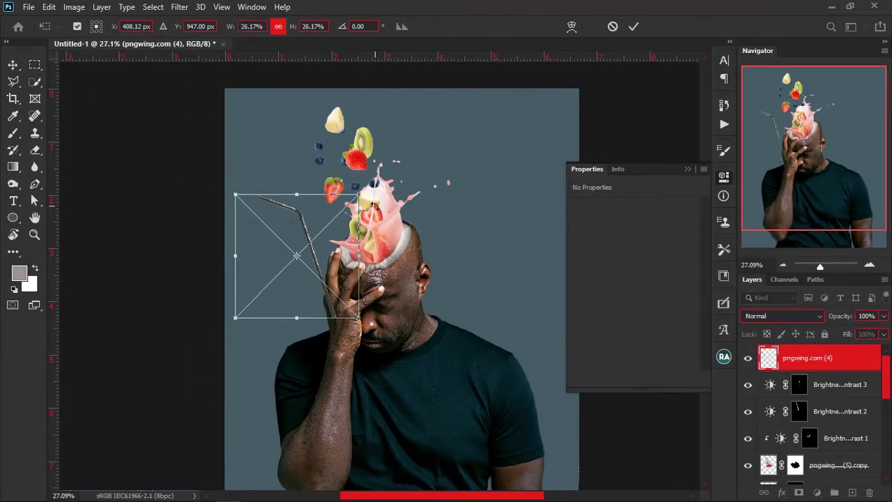
- Rotate the straw to about -9.3°, scale it to about 26.7%, position it across the splash and apply the transform
drag(375, 205, 336, 158)
drag(319, 237, 347, 210)
drag(412, 194, 431, 225)
drag(364, 242, 385, 256)
drag(416, 212, 446, 225)
scroll(360, 246, up, 3)
drag(390, 238, 401, 248)
drag(332, 168, 332, 164)
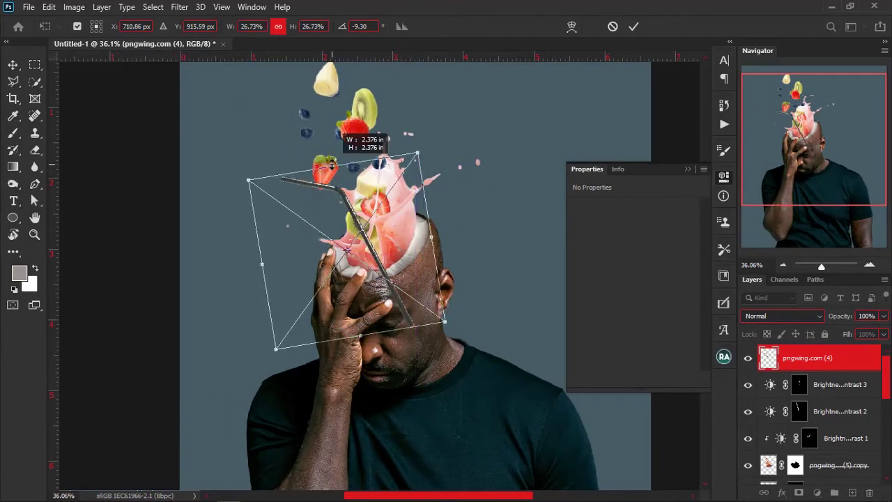
key(Return)
- Add a layer mask to the straw and paint out its lower end over the coconut rim and forehead in black at 100% flow
key(b)
click(800, 493)
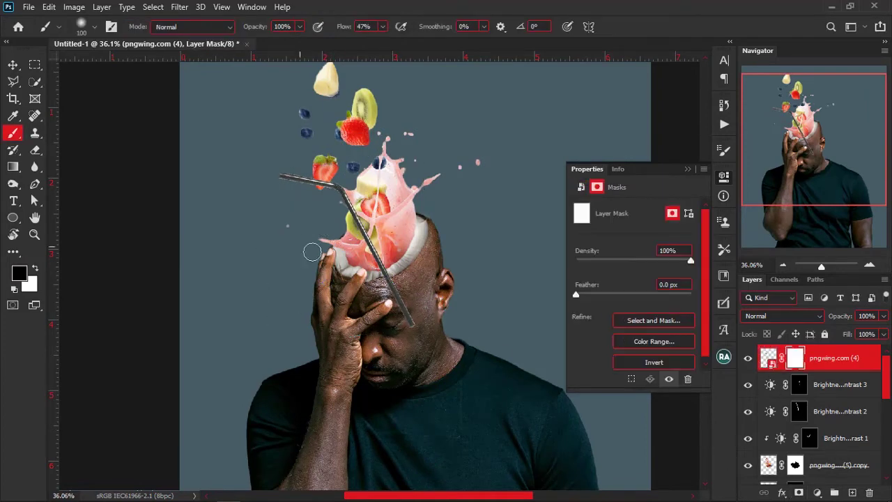
scroll(395, 278, up, 13)
click(384, 26)
drag(382, 42, 450, 63)
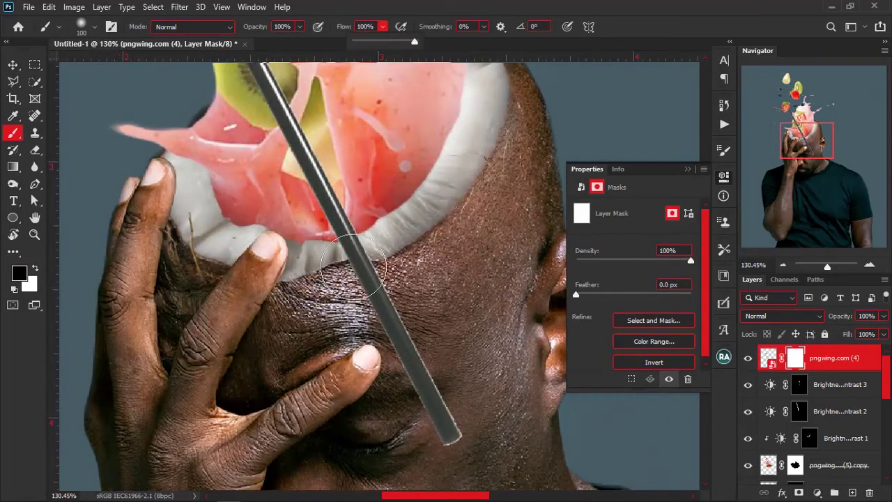
mouse_move(364, 262)
mouse_down()
mouse_move(392, 271)
mouse_move(459, 382)
mouse_move(464, 410)
mouse_up()
- Refine the straw's tip on its mask with a 14 px brush so it ends inside the splash's base
drag(366, 223, 331, 225)
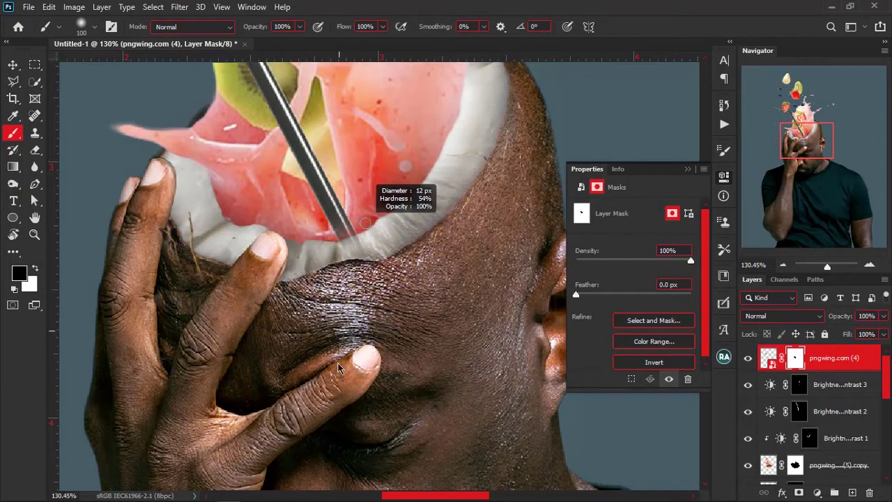
scroll(341, 241, up, 8)
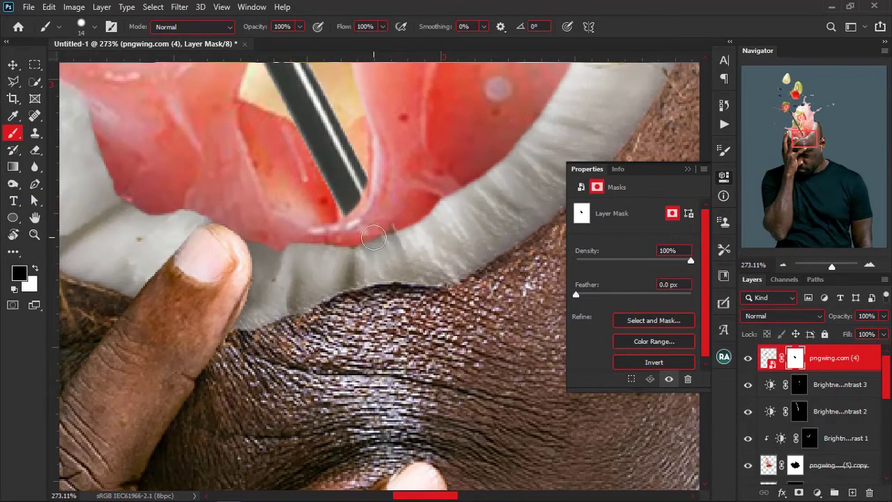
key(x)
scroll(358, 194, up, 8)
mouse_move(349, 169)
mouse_down()
mouse_move(334, 202)
mouse_move(350, 176)
mouse_move(425, 370)
mouse_up()
- Mask the straw where the pink splash strand crosses it, and restore its overpainted edges in white beside the strand
scroll(356, 179, down, 5)
key(x)
mouse_move(312, 108)
mouse_down()
mouse_move(284, 163)
mouse_move(305, 138)
mouse_move(290, 181)
mouse_move(302, 154)
mouse_move(300, 175)
mouse_up()
key(x)
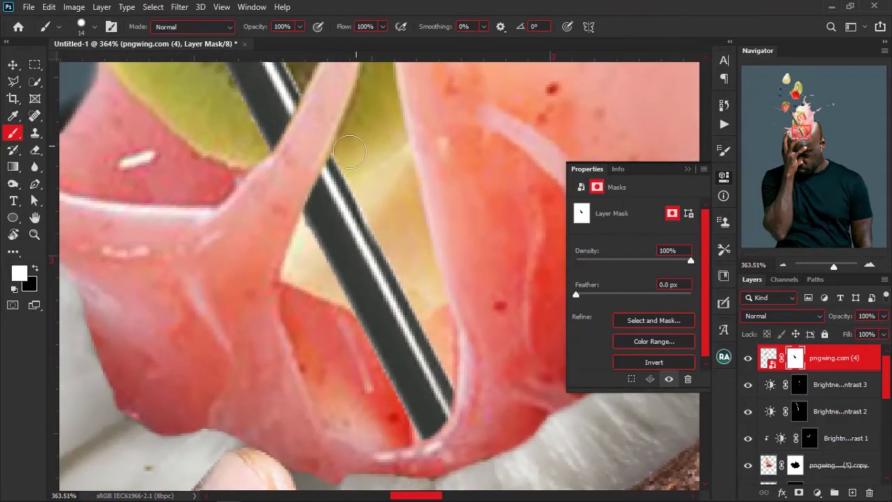
scroll(350, 153, up, 4)
scroll(350, 152, left, 1)
drag(304, 238, 309, 219)
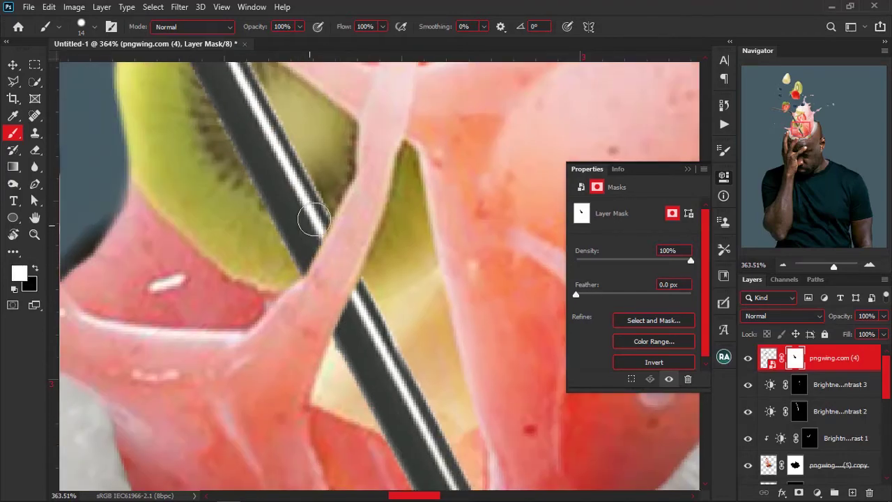
scroll(309, 219, down, 8)
scroll(219, 130, up, 1)
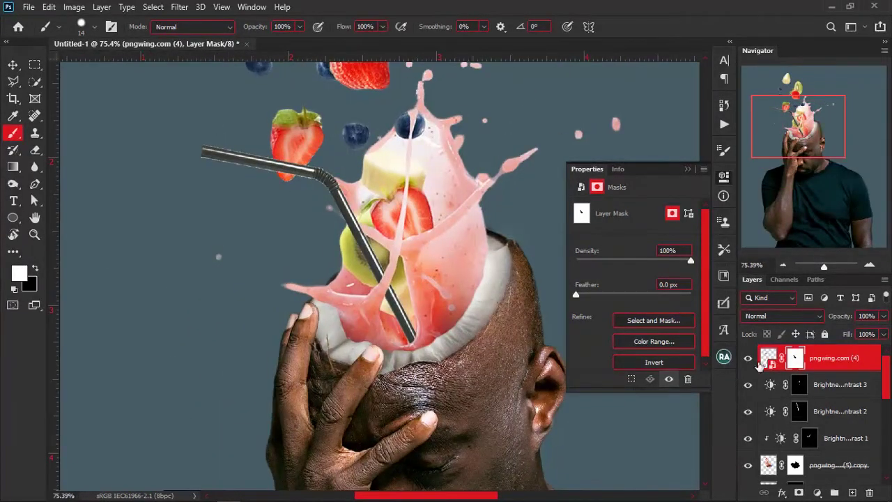
- Load the straw layer's outline as a selection and contract it by 2 pixels
scroll(208, 150, up, 5)
scroll(175, 175, down, 5)
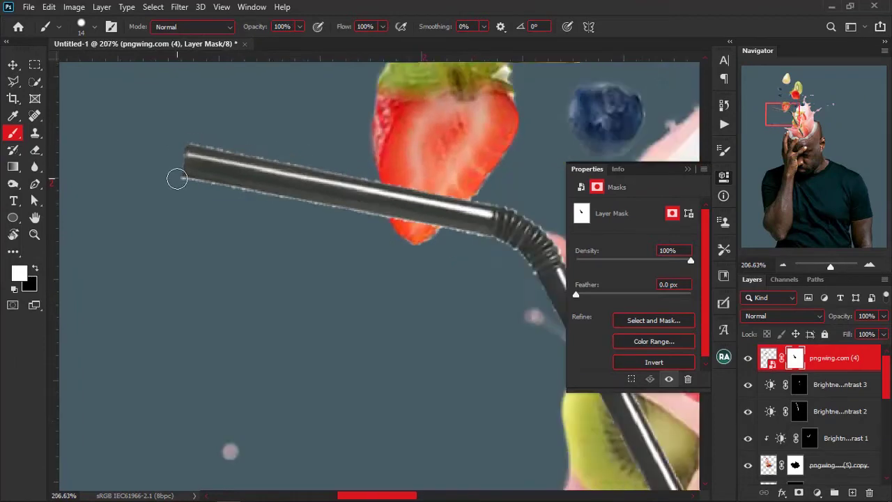
scroll(239, 175, up, 6)
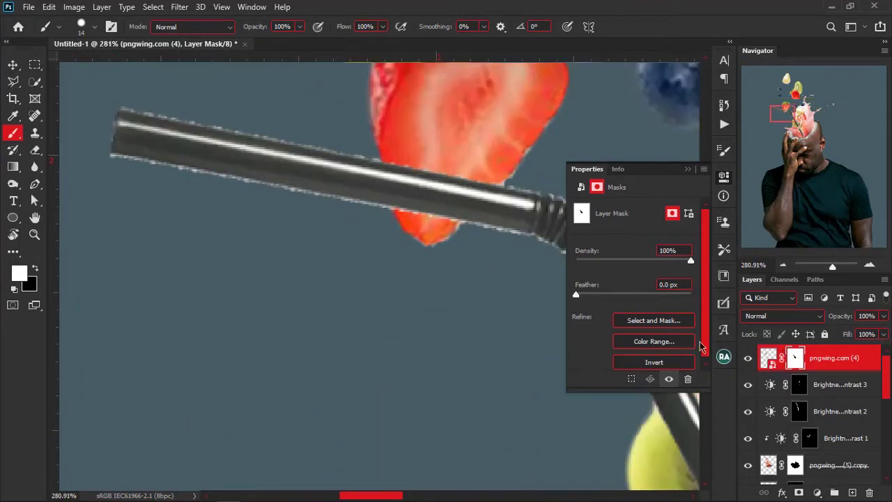
ctrl+click(770, 359)
click(153, 7)
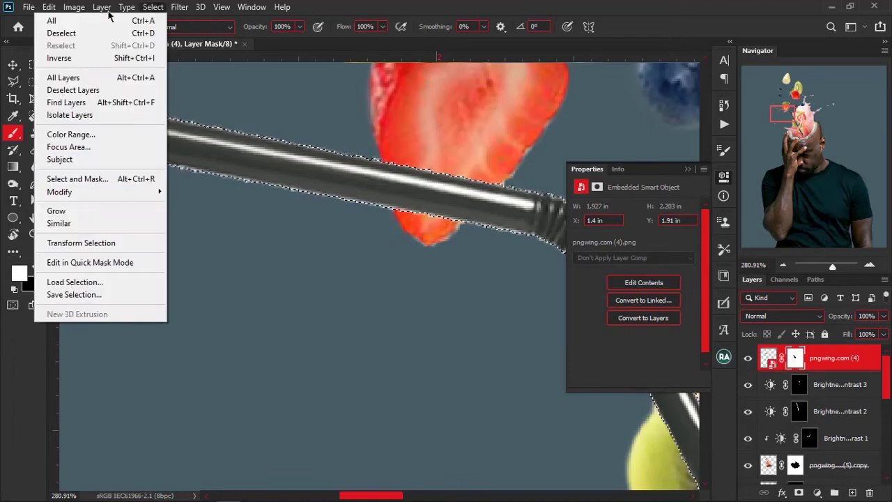
mouse_move(110, 191)
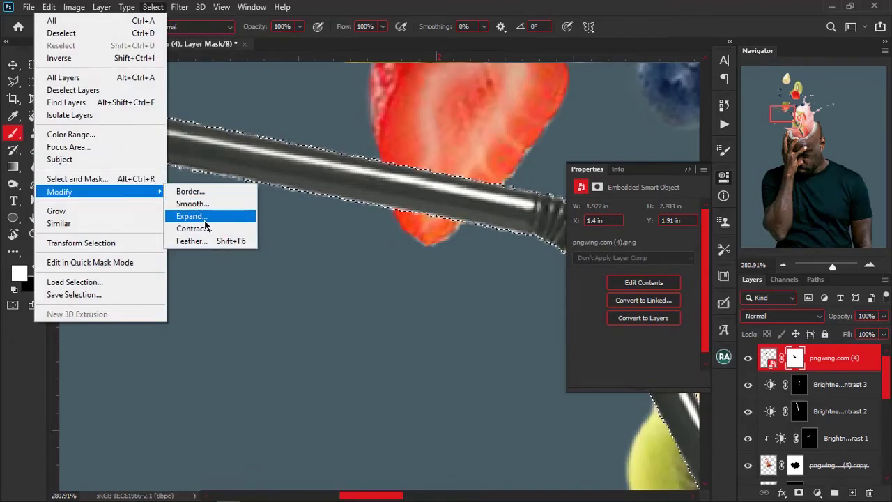
click(206, 228)
text(2)
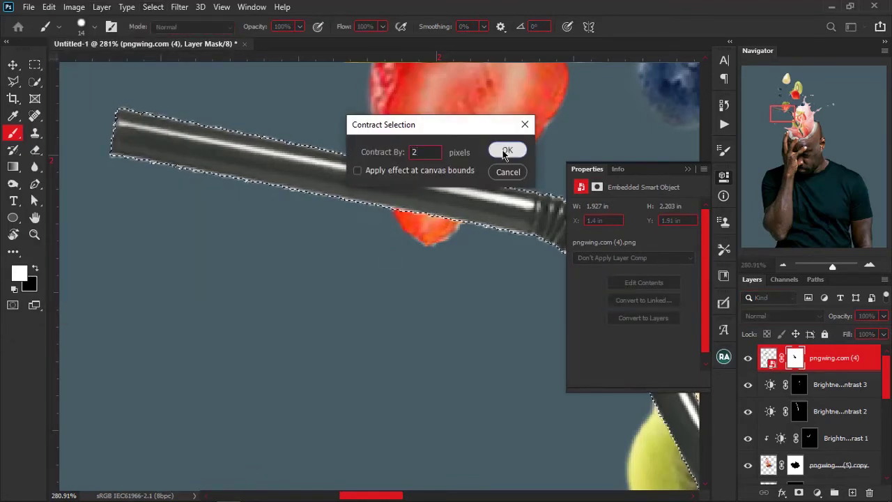
click(507, 151)
scroll(144, 127, down, 2)
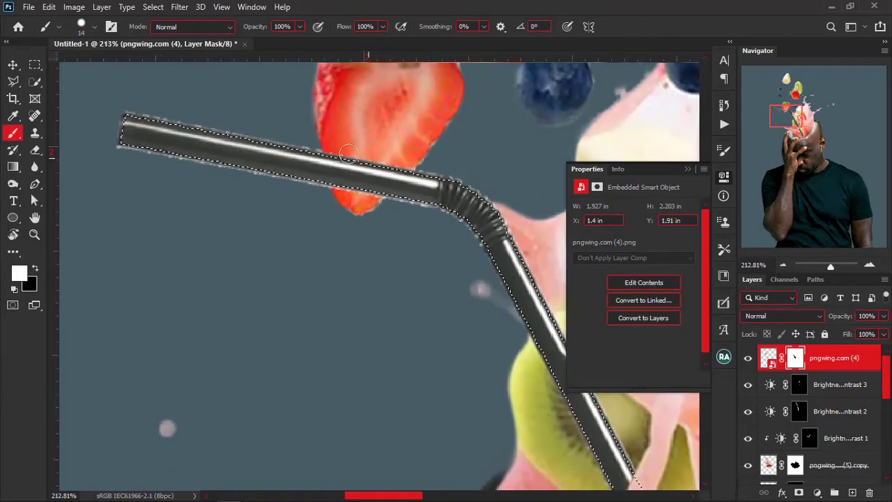
- Target the straw's layer mask and invert the contracted selection to cover everything outside the straw
click(796, 360)
key(ctrl+alt+i)
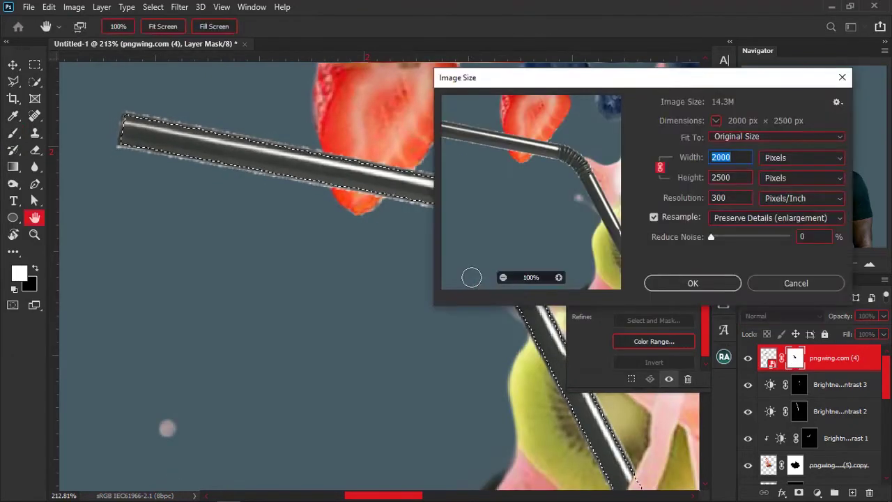
key(Escape)
key(ctrl+shift+i)
scroll(265, 195, down, 10)
scroll(263, 200, down, 3)
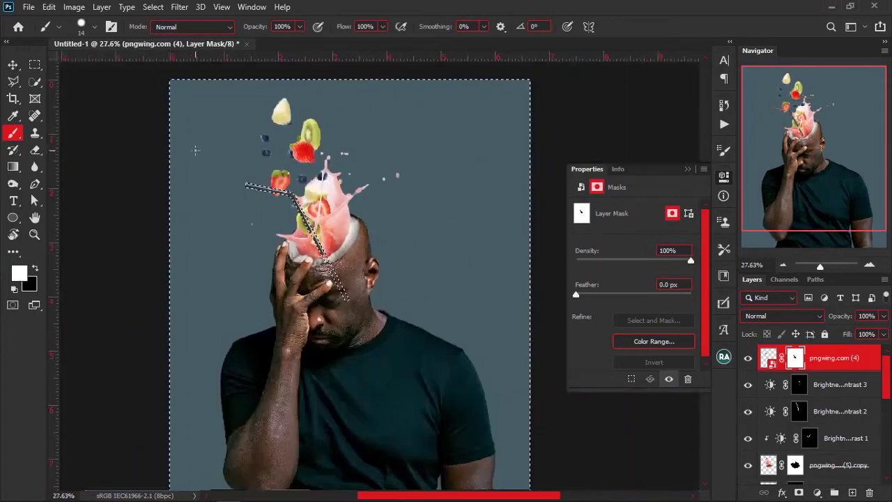
right_click(106, 196)
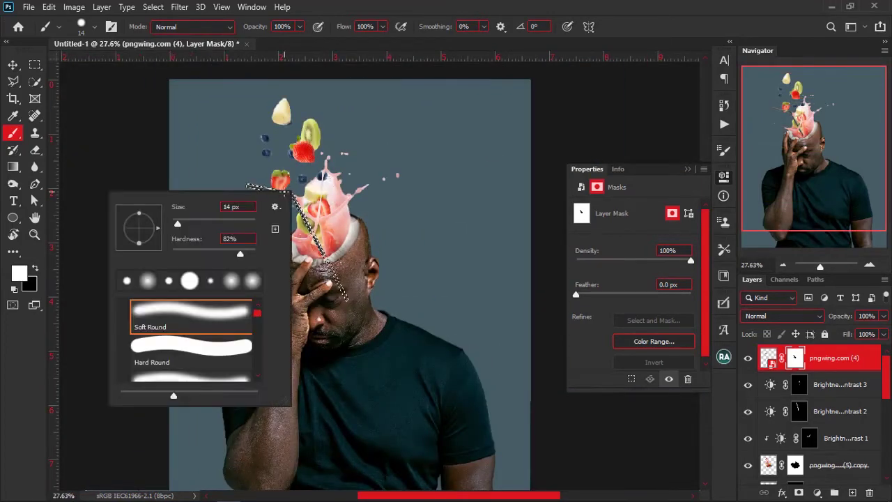
key(l)
right_click(104, 196)
click(207, 213)
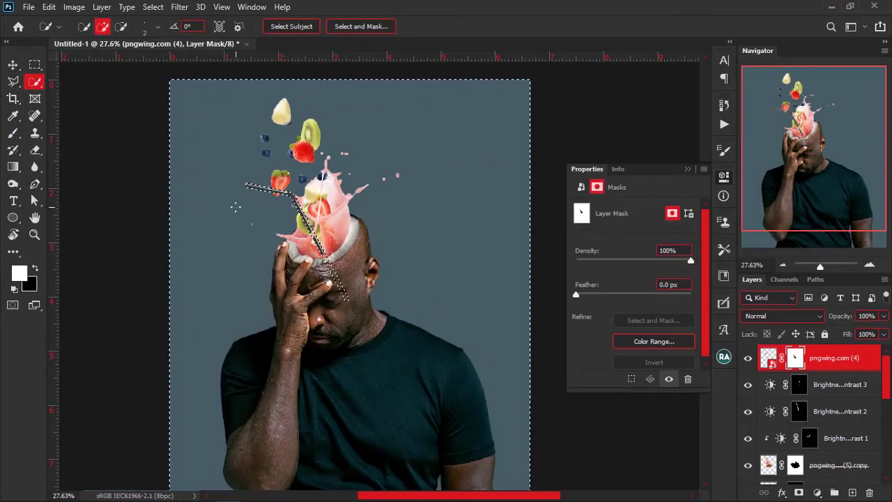
- Paint black along the straw's outer edges on its mask with a 90 px brush to trim the fringe, and deselect
scroll(234, 191, up, 10)
key(b)
key(bracketright)
key(bracketright)
key(bracketright)
key(bracketright)
key(bracketright)
key(bracketright)
key(bracketright)
key(bracketright)
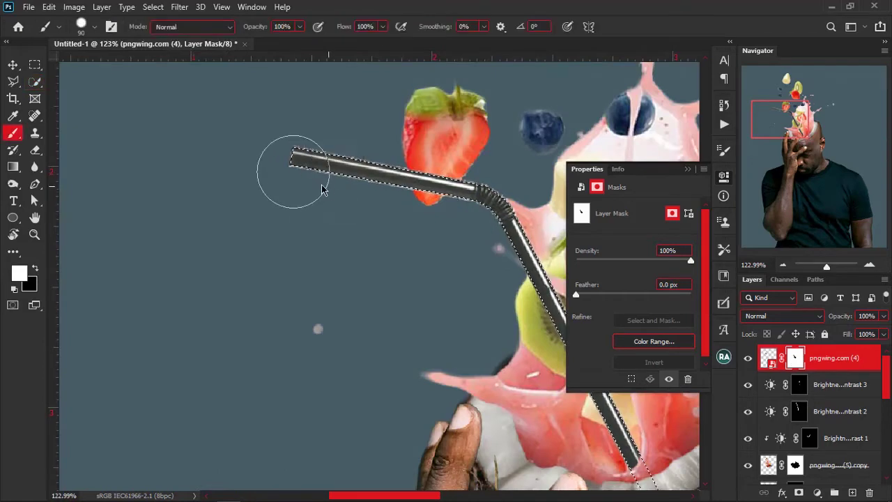
key(x)
drag(518, 238, 397, 225)
scroll(231, 169, down, 5)
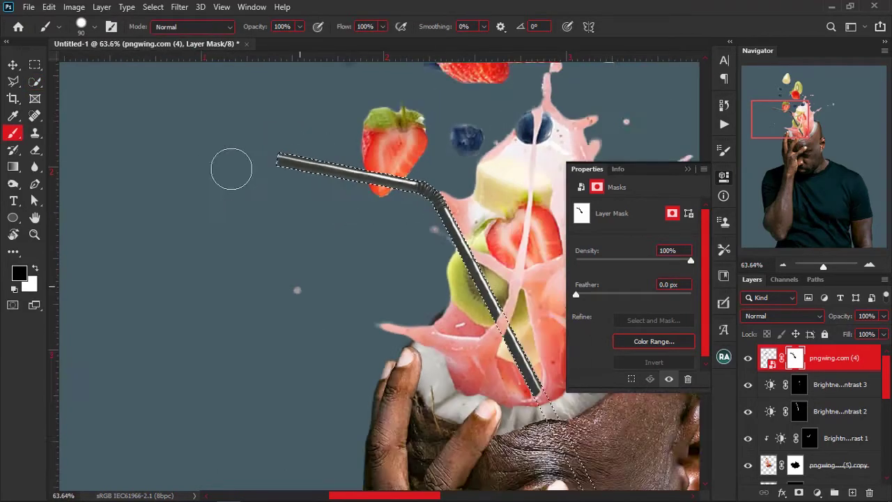
key(ctrl+d)
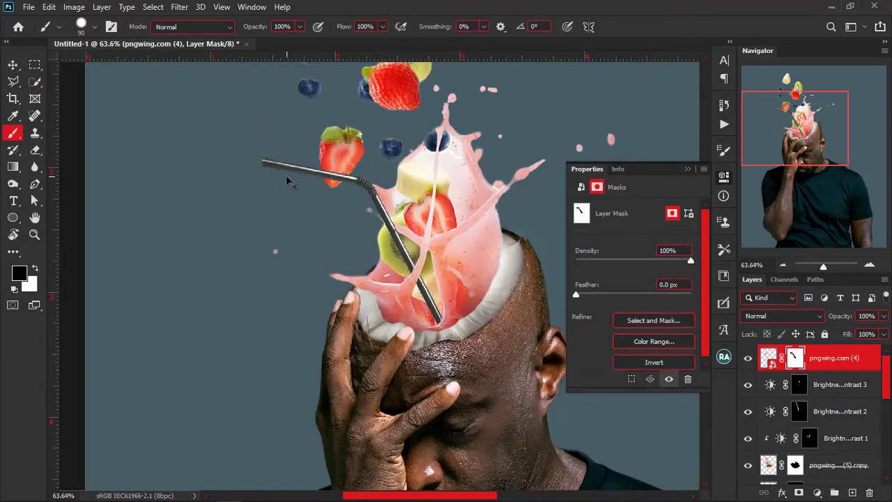
scroll(255, 175, up, 6)
scroll(226, 169, down, 12)
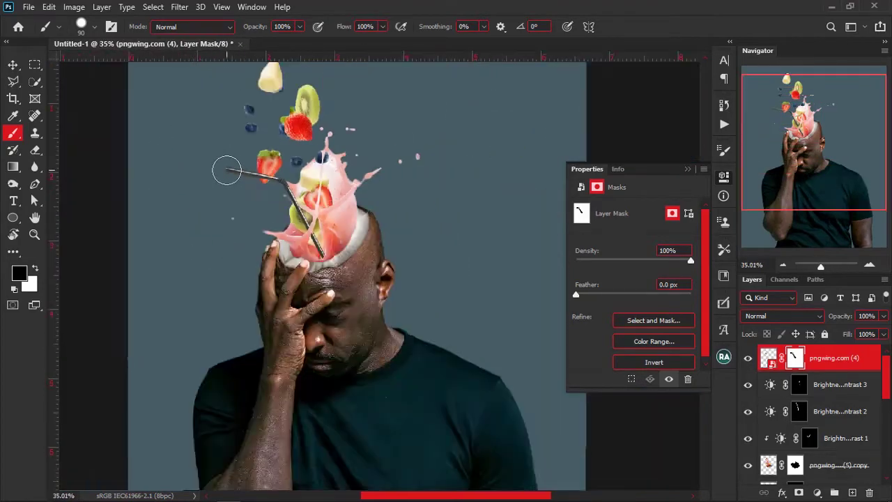
scroll(279, 168, up, 4)
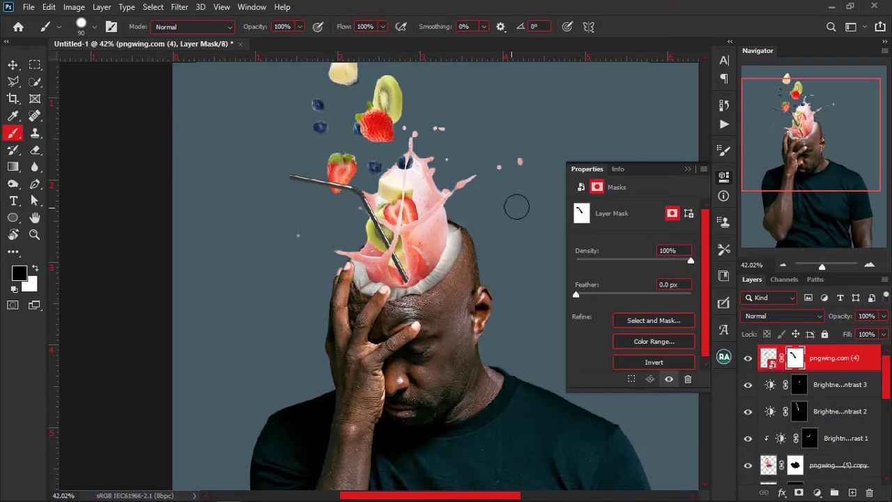
scroll(436, 318, down, 5)
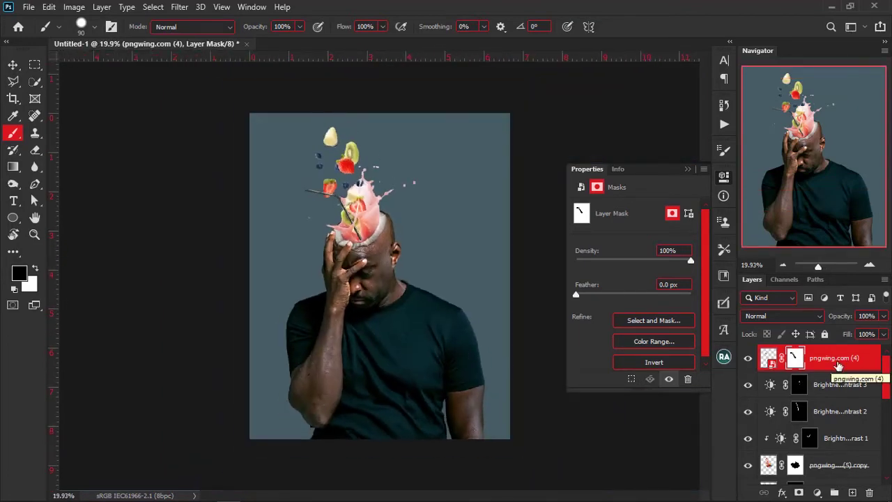
- Scale all layers from the straw down to the original man photo to about 86.4%, centre them lower on the canvas and apply
click(870, 366)
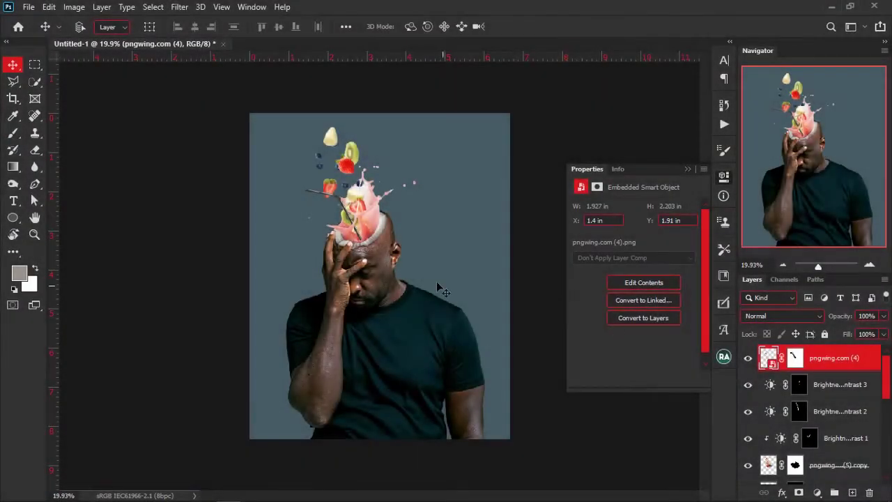
scroll(439, 289, down, 1)
scroll(823, 431, down, 5)
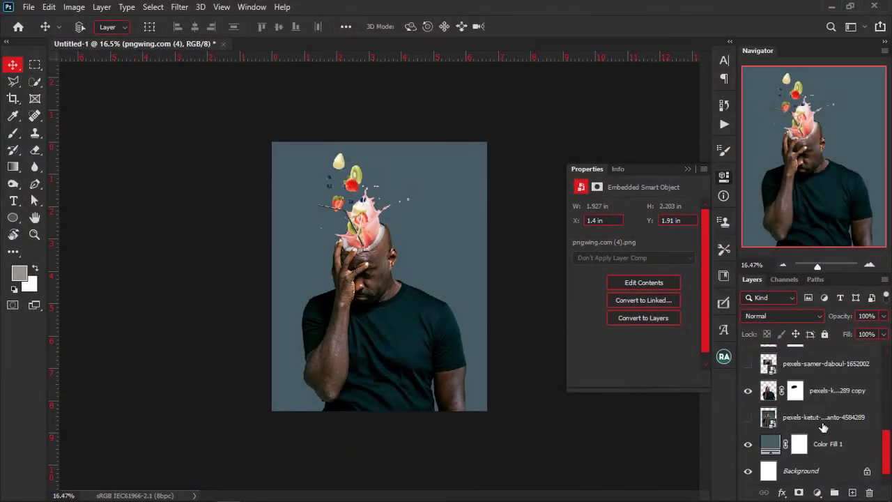
shift+click(824, 427)
key(ctrl+t)
drag(379, 145, 379, 181)
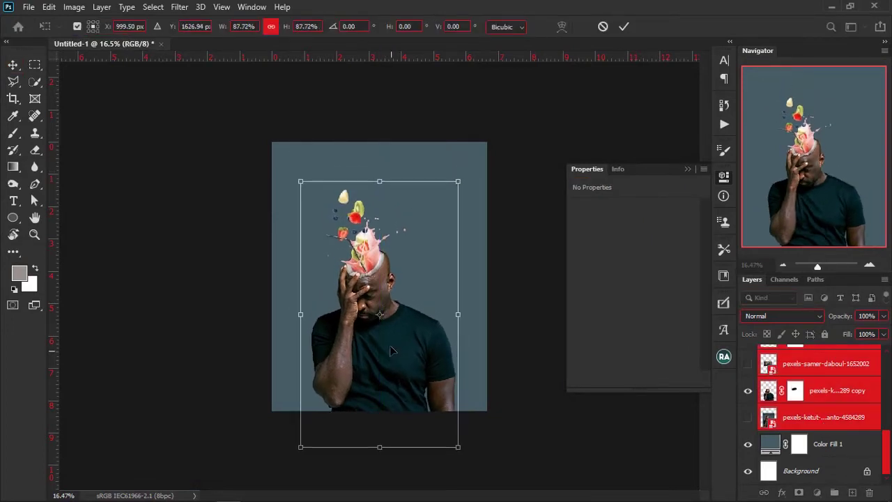
drag(390, 346, 391, 338)
drag(380, 174, 380, 177)
drag(387, 306, 387, 300)
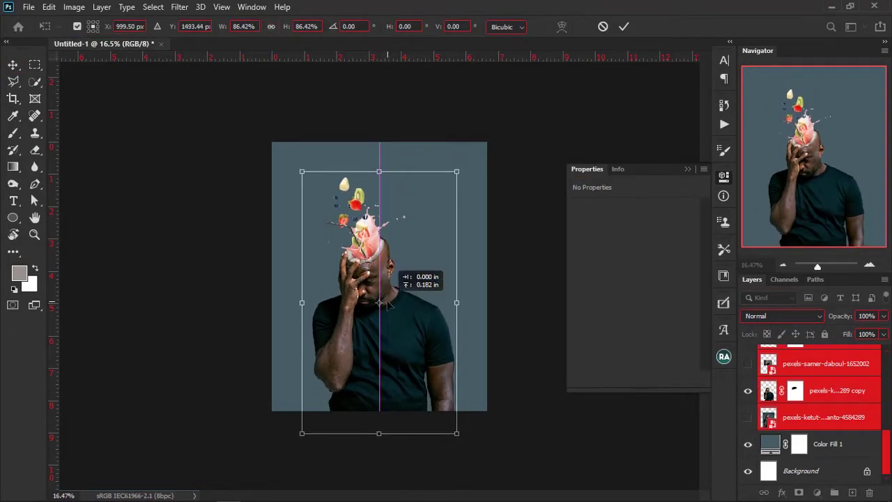
key(Return)
scroll(389, 301, up, 3)
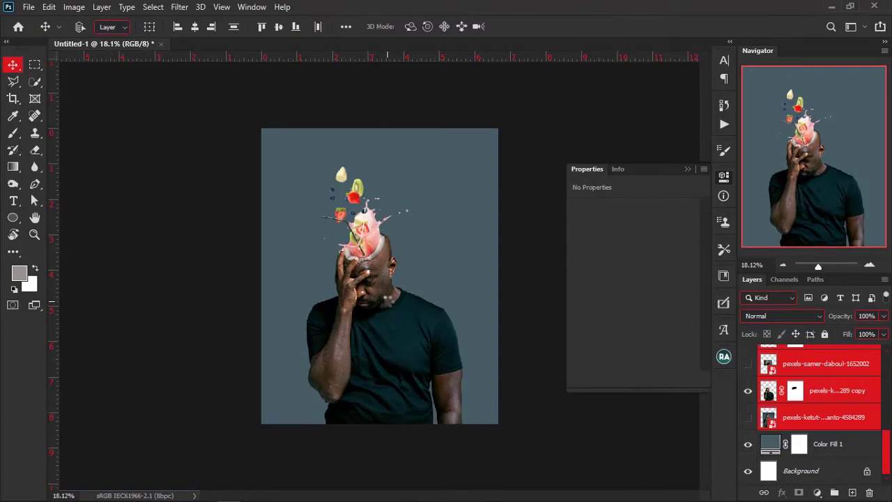
- Place the zns landscape image from the resources folder above Color Fill 1, scaling it to about 14.3% to fill the canvas height
click(830, 446)
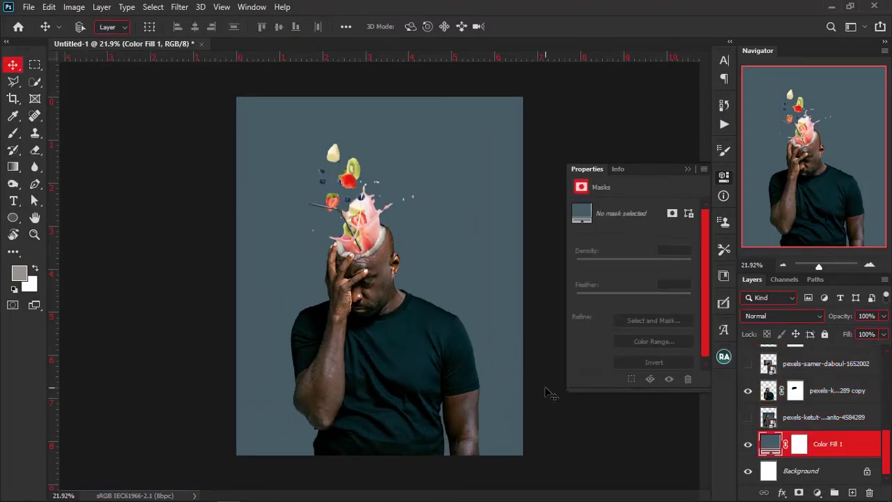
key(alt+Tab)
scroll(661, 364, down, 10)
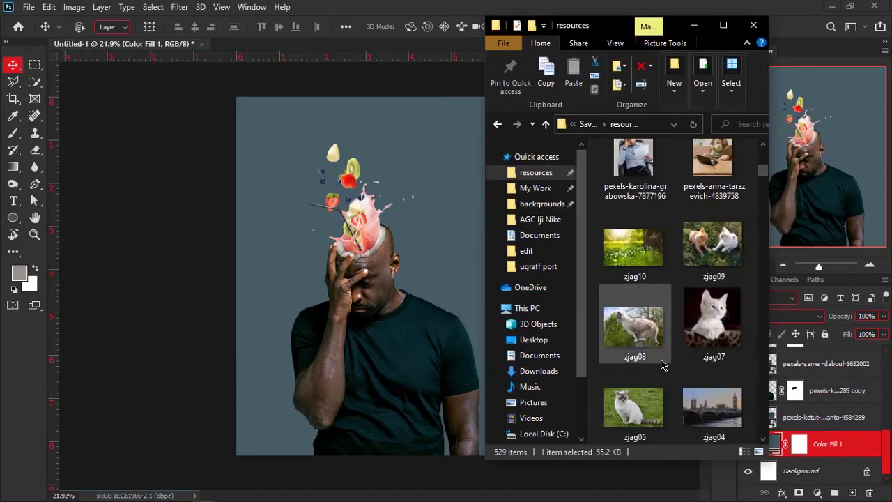
scroll(661, 364, down, 10)
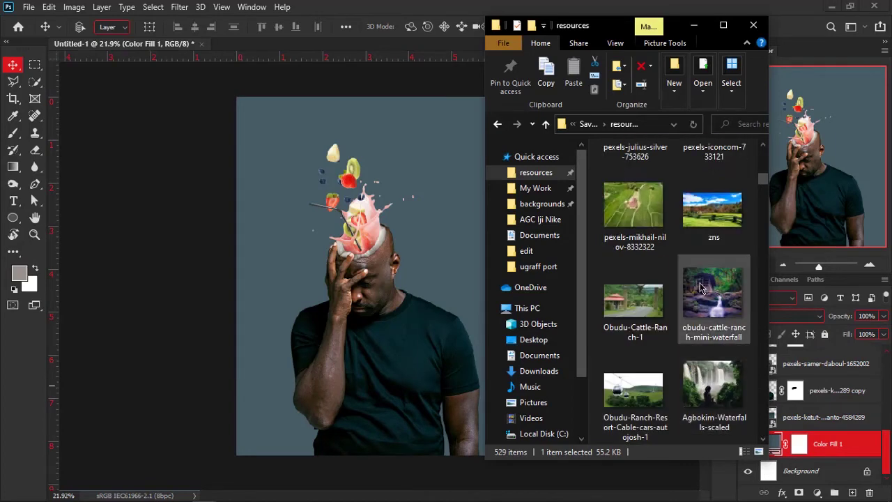
drag(714, 363, 432, 335)
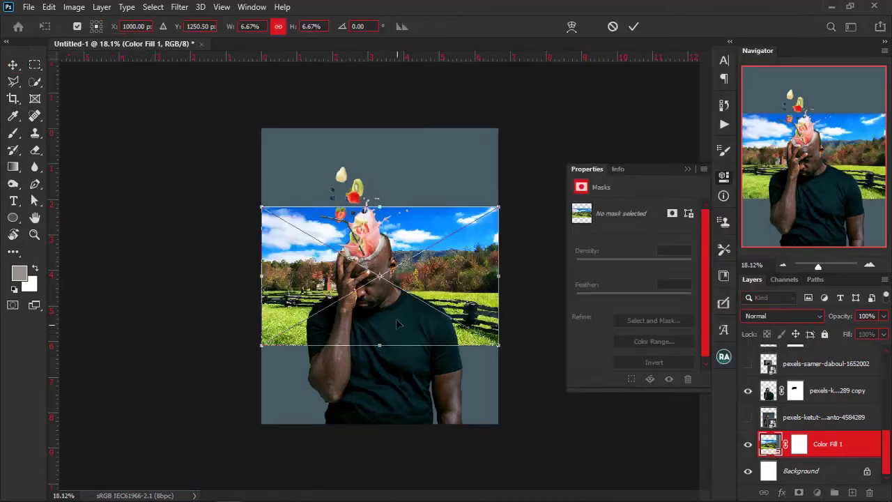
drag(380, 184, 380, 128)
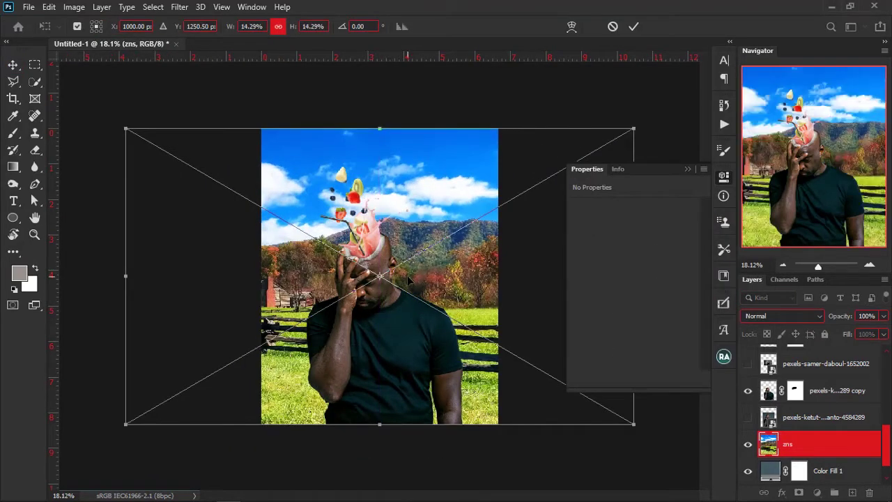
key(Return)
- Move all layers of the man, splash and straw slightly up, scale them to about 104.5% and apply the transform
click(796, 423)
scroll(796, 424, up, 5)
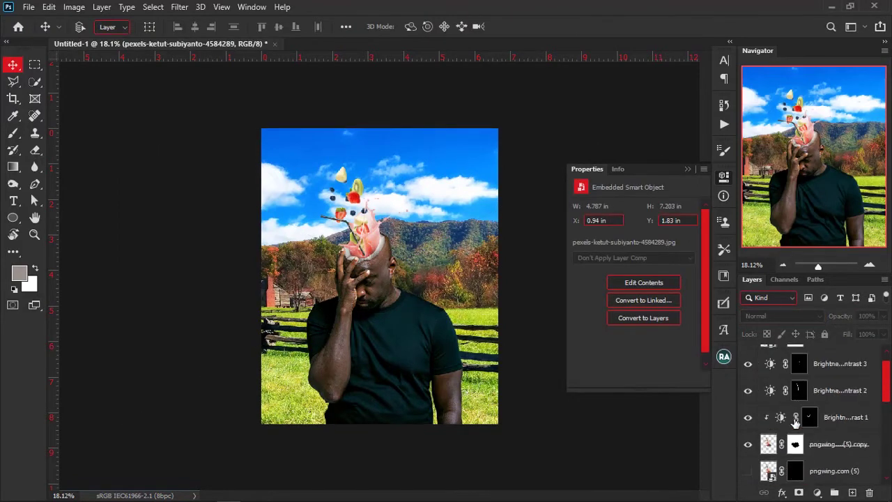
scroll(796, 422, up, 1)
shift+click(816, 360)
drag(446, 351, 446, 339)
key(ctrl+t)
drag(380, 150, 380, 144)
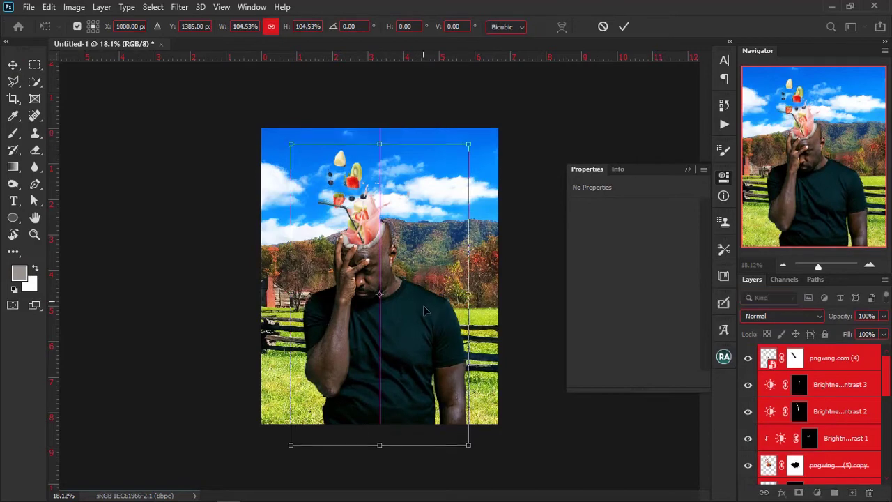
key(Return)
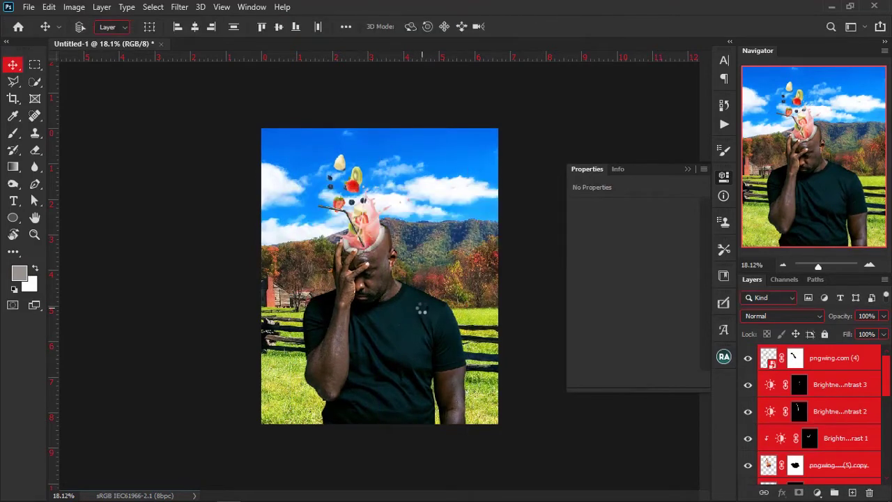
- Start a Tilt-Shift blur on the zns landscape layer and move its focus centre just below the canvas
scroll(423, 300, up, 2)
scroll(424, 292, down, 2)
ctrl+click(465, 225)
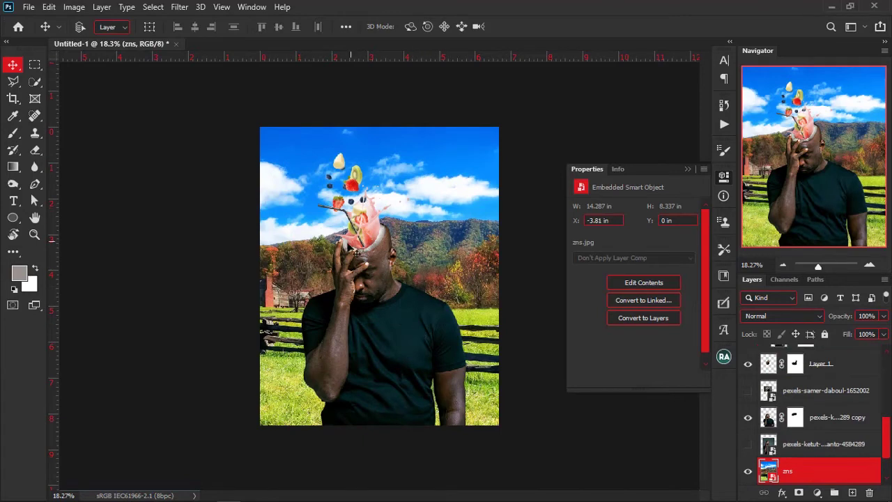
click(179, 7)
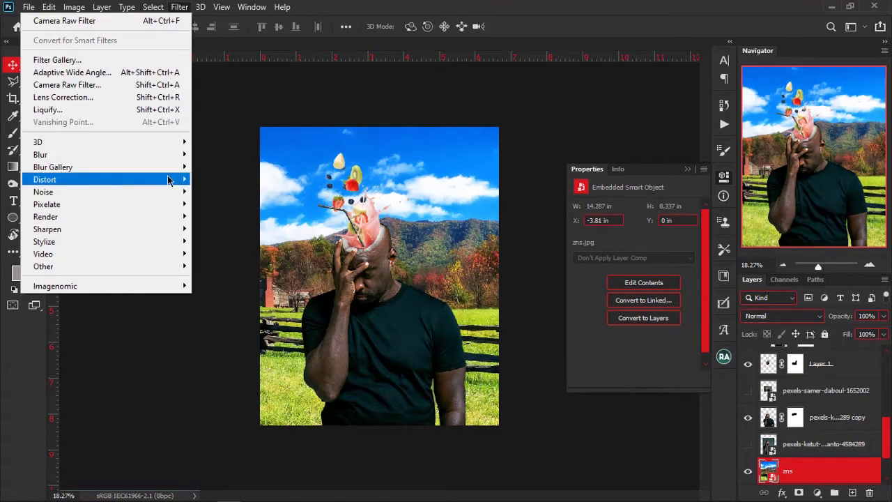
mouse_move(167, 167)
click(217, 192)
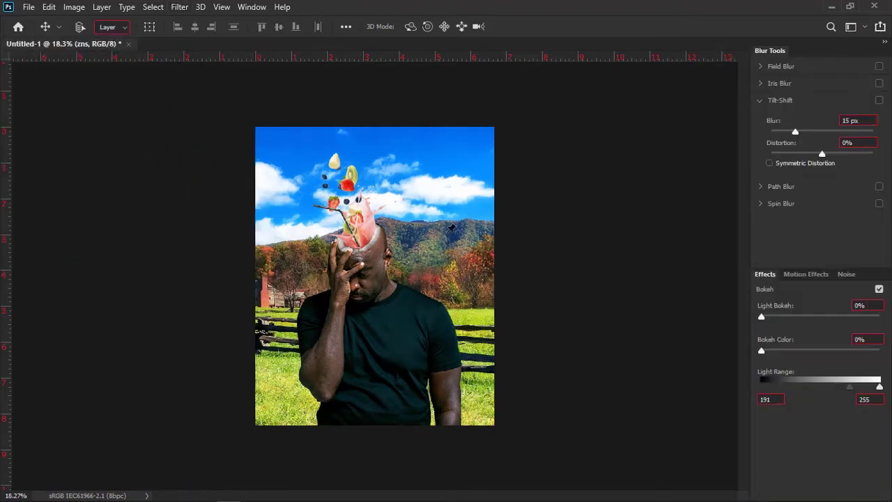
drag(375, 276, 375, 458)
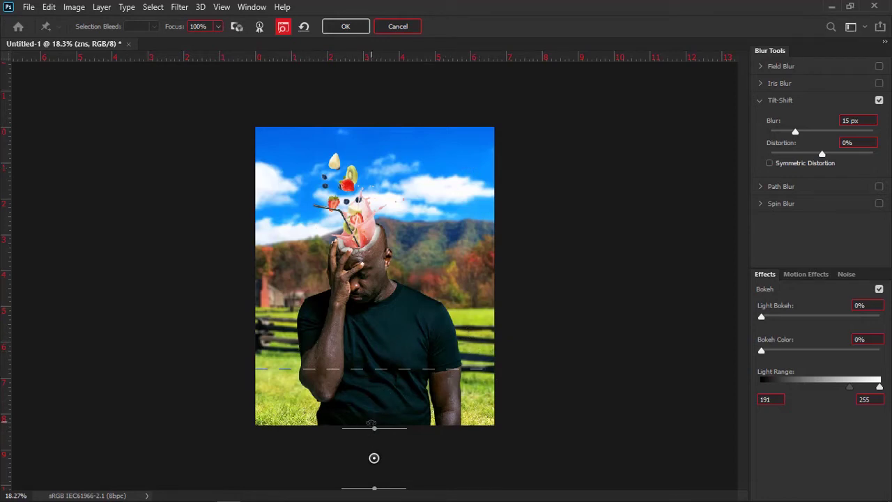
- Rotate the Tilt-Shift lines slightly clockwise, set the blur to 23 px and apply the filter to the zns landscape
drag(371, 424, 379, 425)
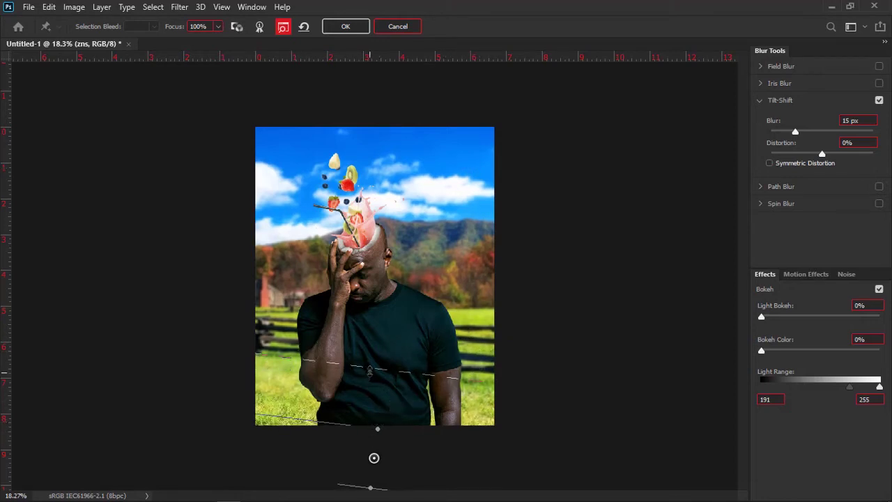
drag(368, 369, 369, 365)
click(378, 418)
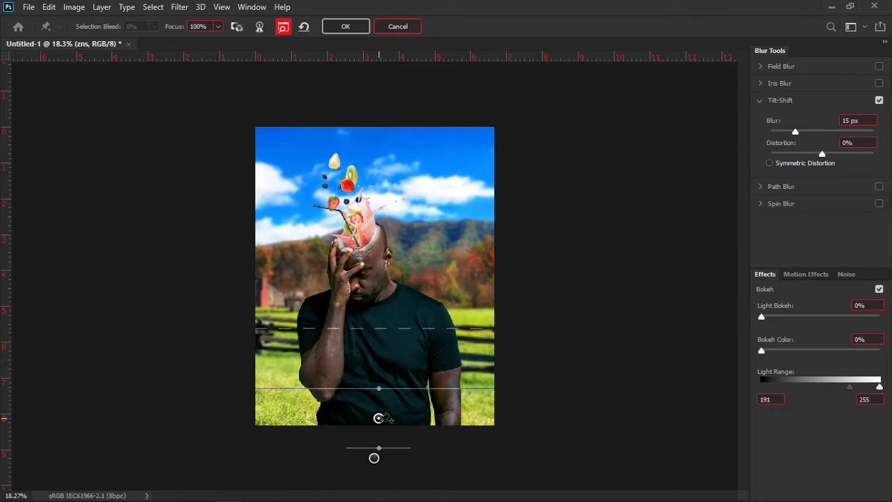
key(ctrl+z)
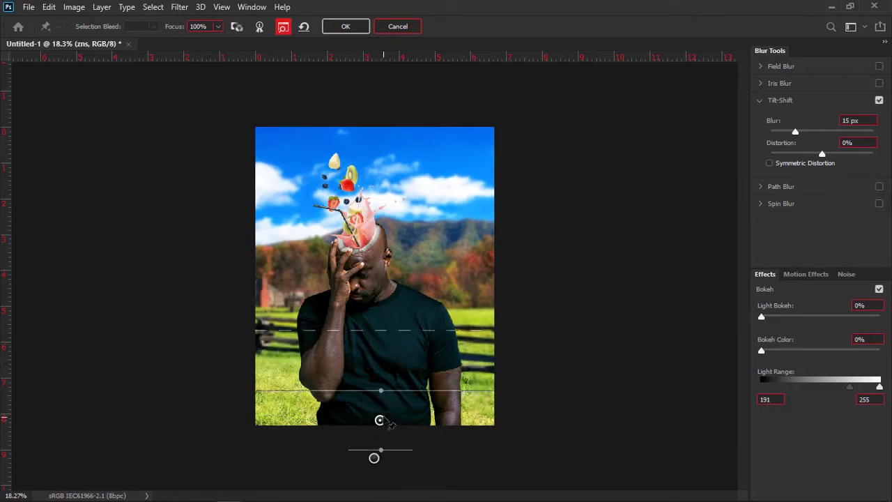
drag(381, 421, 377, 423)
mouse_move(797, 135)
mouse_down()
mouse_move(813, 130)
mouse_move(802, 125)
mouse_up()
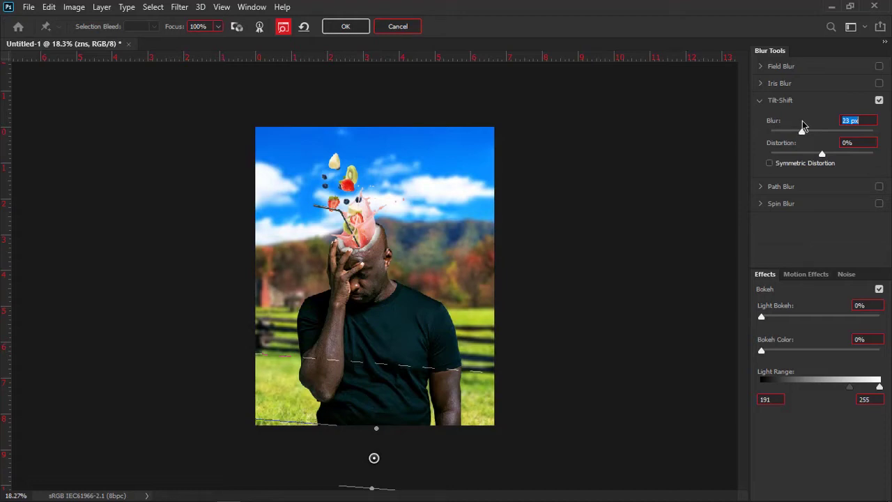
click(355, 28)
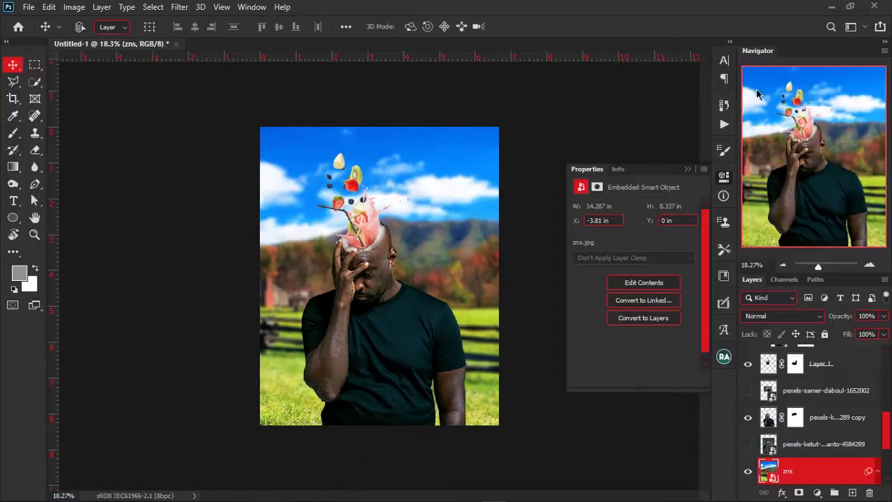
- Add a Selective Color adjustment above the zns landscape and set Reds to cyan +31, magenta -19, yellow -12 with raised black
scroll(385, 321, up, 3)
scroll(384, 314, down, 3)
scroll(381, 291, up, 2)
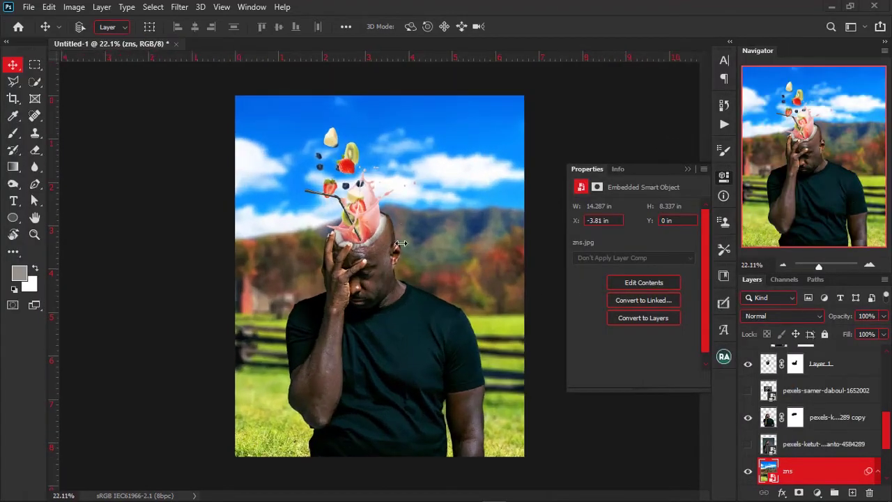
scroll(334, 389, down, 1)
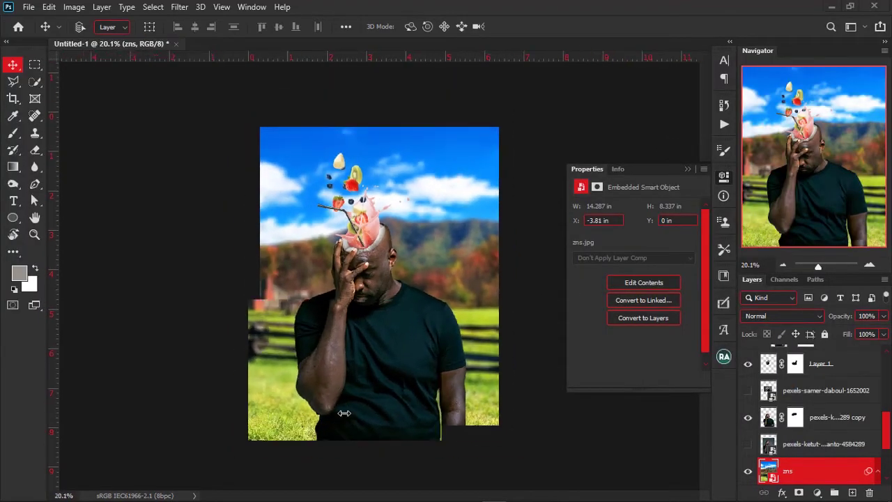
scroll(424, 342, down, 1)
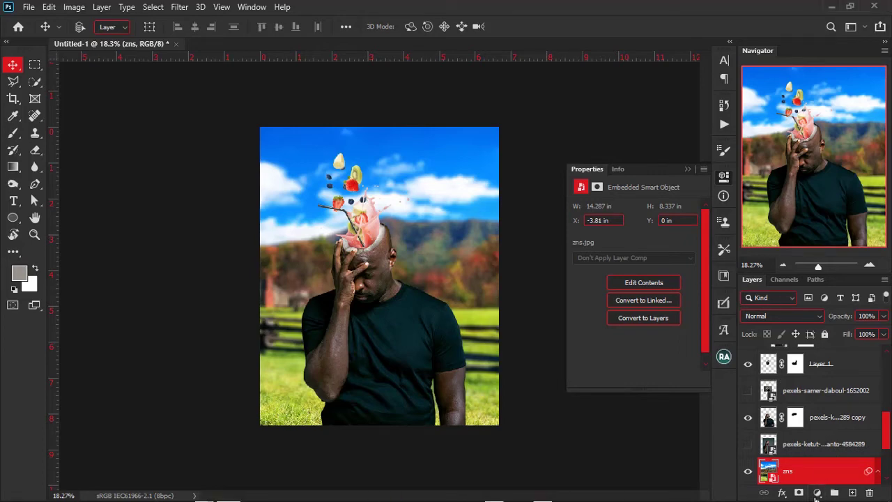
click(818, 492)
click(739, 493)
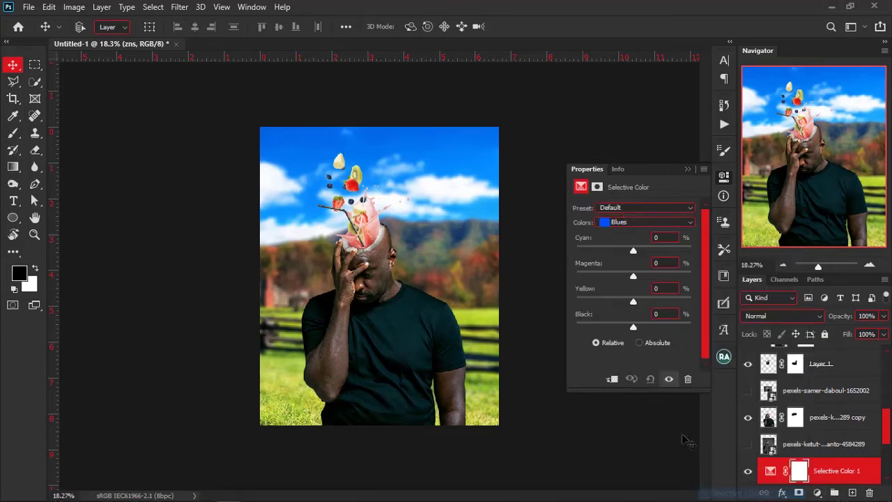
click(638, 223)
click(638, 234)
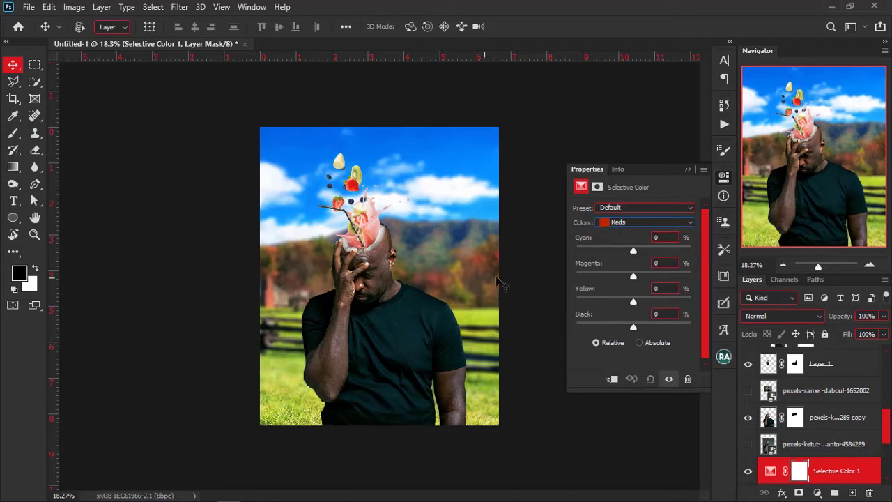
drag(655, 256, 623, 275)
drag(634, 306, 650, 328)
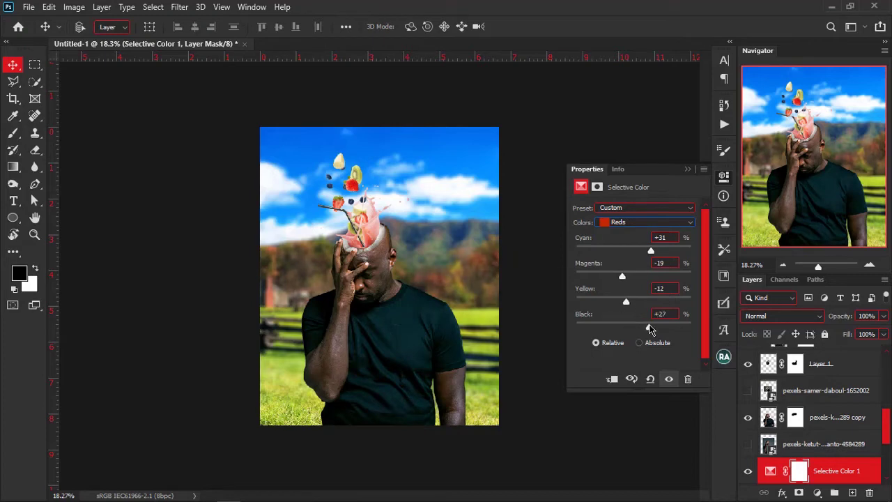
- Set the landscape Selective Color's Yellows to cyan -31, magenta -19, yellow +33 and black -12
click(641, 223)
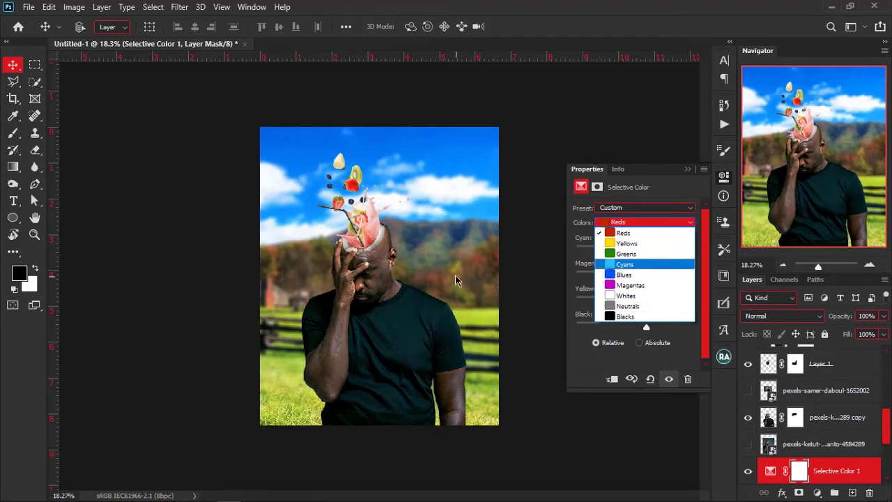
click(631, 244)
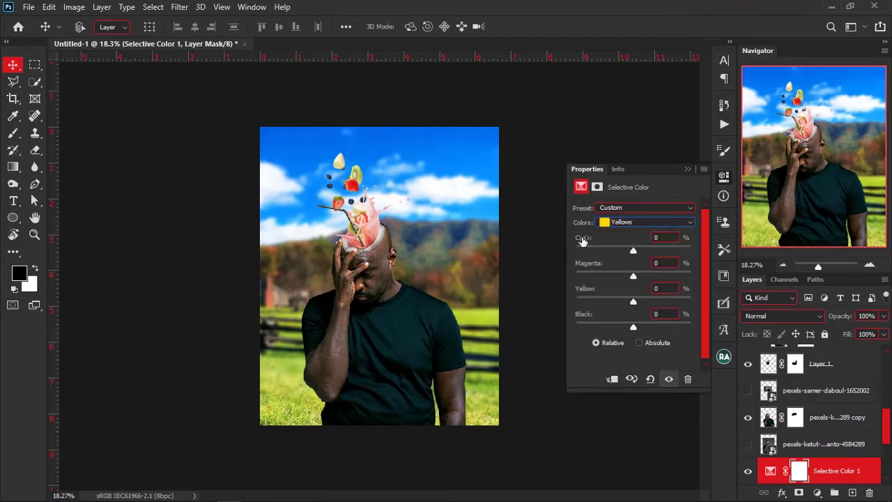
mouse_move(632, 251)
mouse_down()
mouse_move(560, 257)
mouse_move(683, 253)
mouse_move(636, 253)
mouse_up()
drag(634, 249, 627, 316)
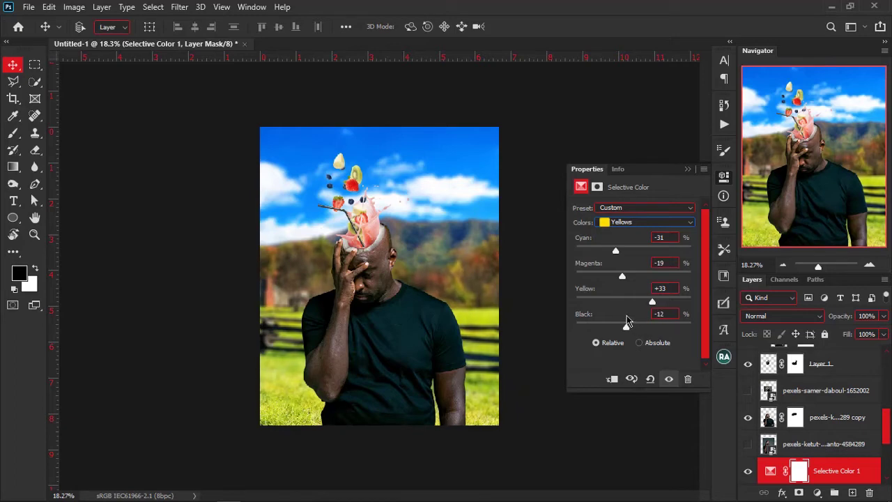
- Set the landscape Selective Color's Blues to cyan -30, magenta -27, yellow +48 and black +24, and compare with the adjustment hidden
click(663, 222)
click(635, 273)
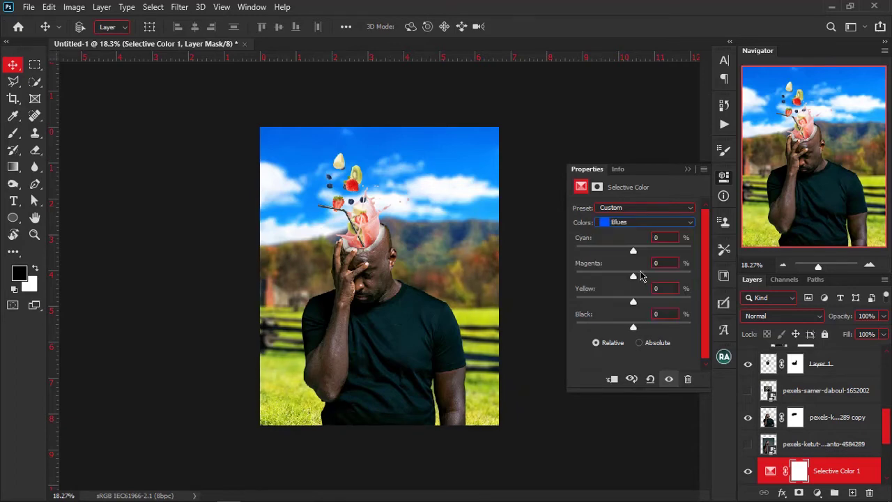
drag(617, 251, 647, 328)
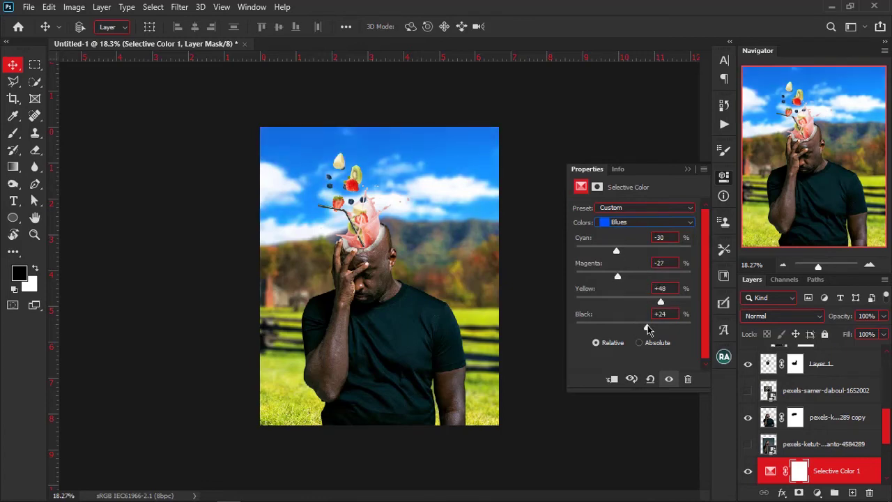
key(ctrl+0)
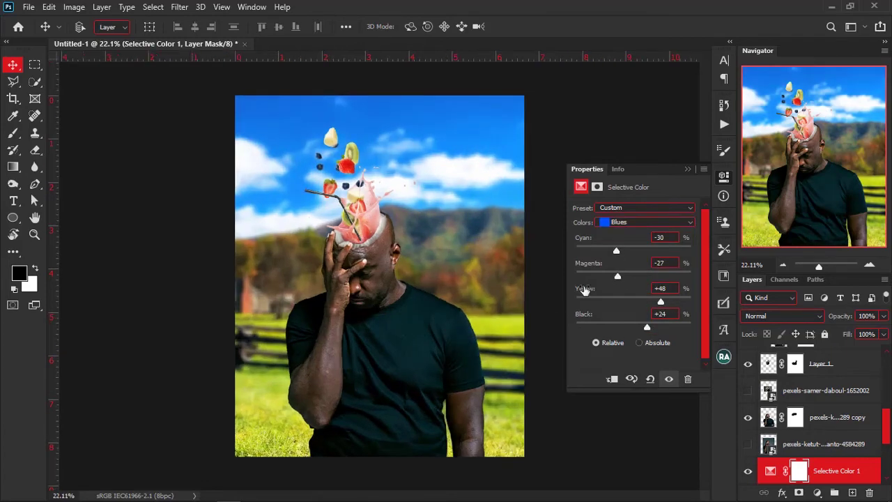
click(688, 169)
click(748, 471)
click(749, 473)
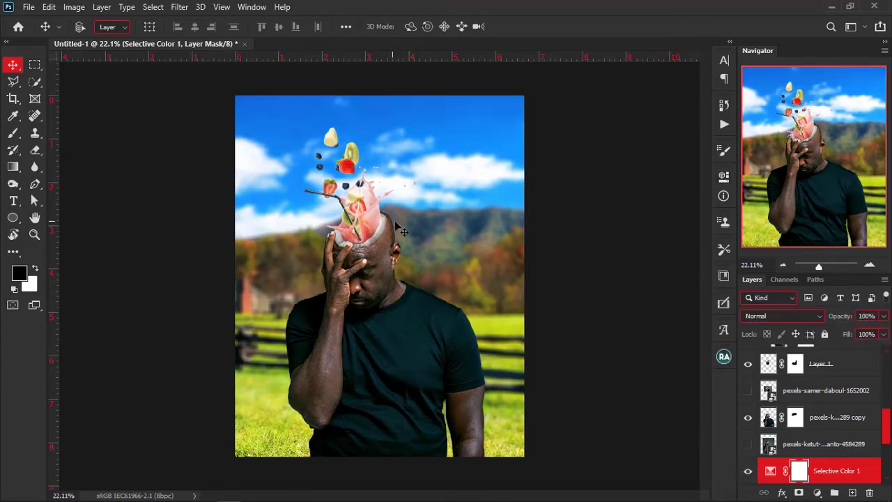
scroll(401, 230, down, 2)
scroll(376, 296, up, 1)
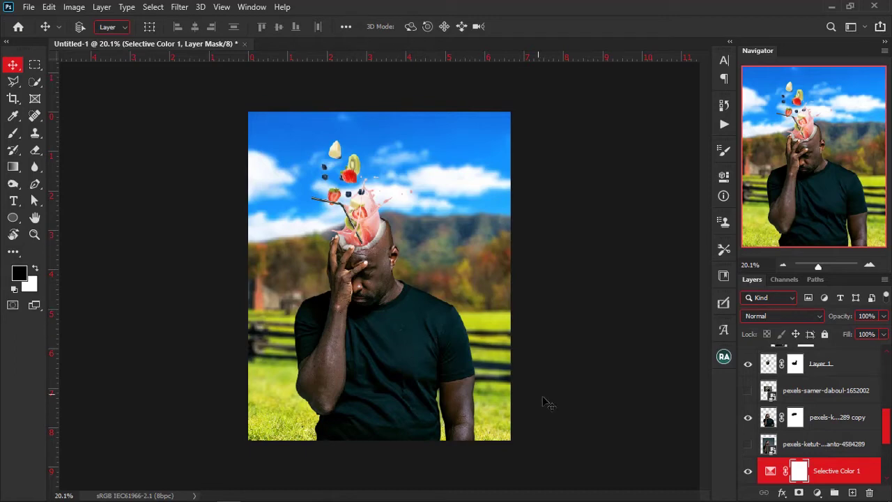
- Add a clipped Curves adjustment above Selective Color 1 and shape a gentle S-curve with lowered shadows and lifted highlights
click(817, 493)
click(757, 340)
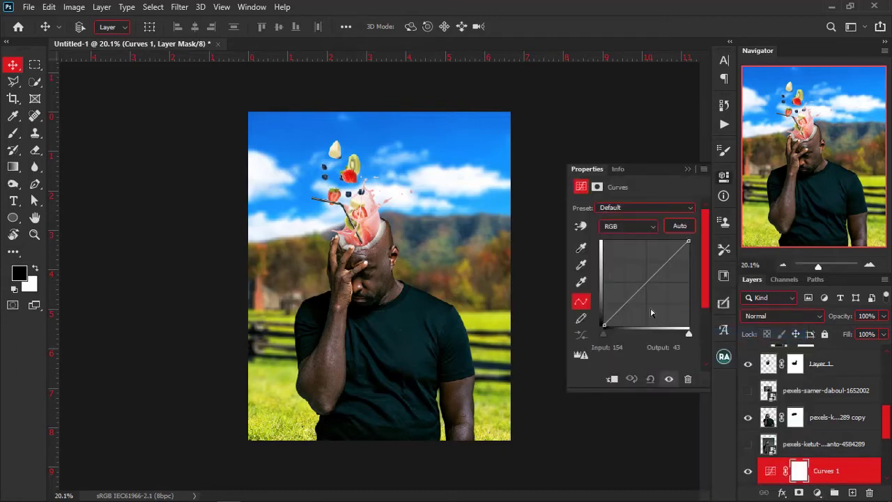
click(665, 265)
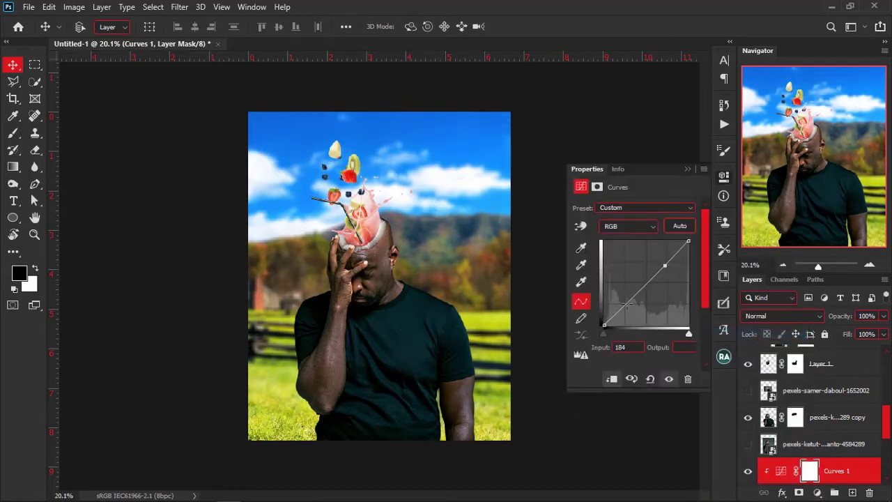
drag(627, 302, 627, 307)
drag(664, 265, 663, 263)
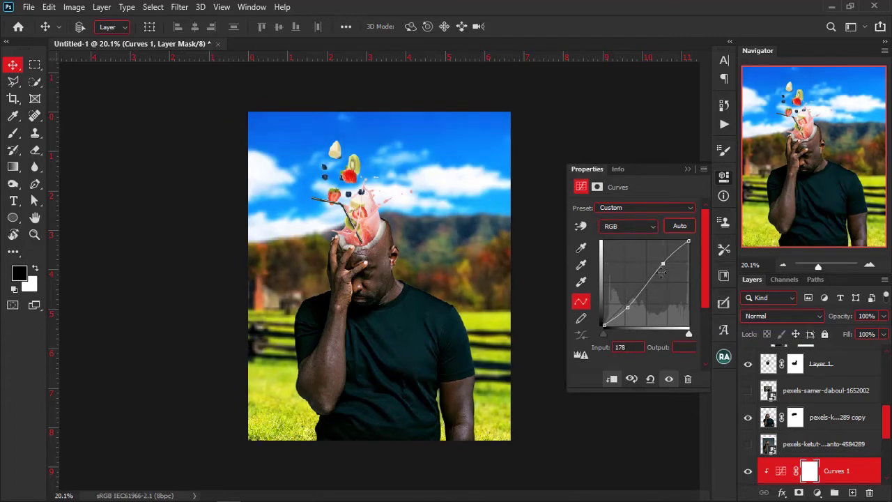
click(688, 170)
- Clip Selective Color 1 to the zns landscape so that both colour adjustments affect only the background
scroll(859, 467, down, 3)
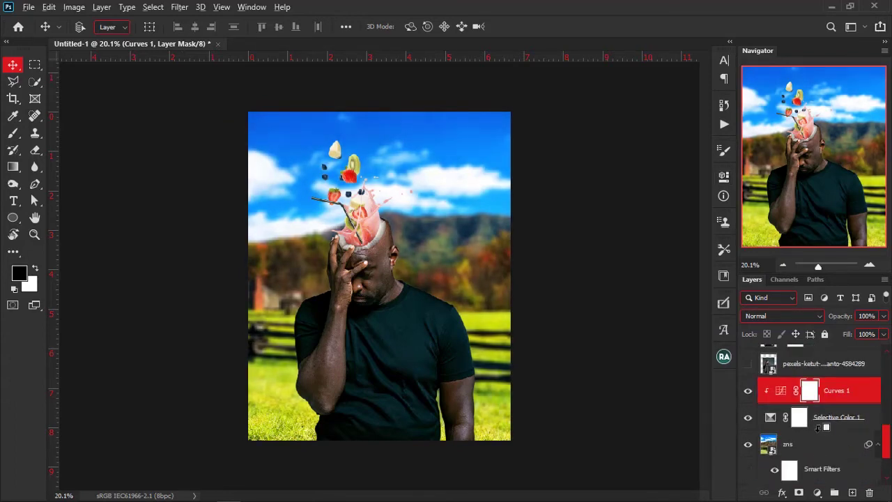
alt+click(827, 429)
scroll(498, 338, down, 2)
scroll(479, 330, up, 1)
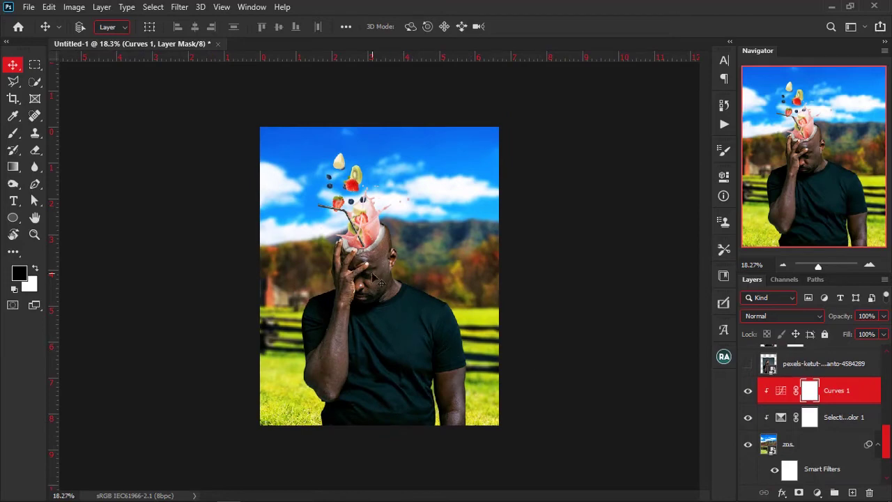
- Add a Selective Color adjustment clipped to the fruit splash layer pngwing.com (5) copy
ctrl+click(361, 240)
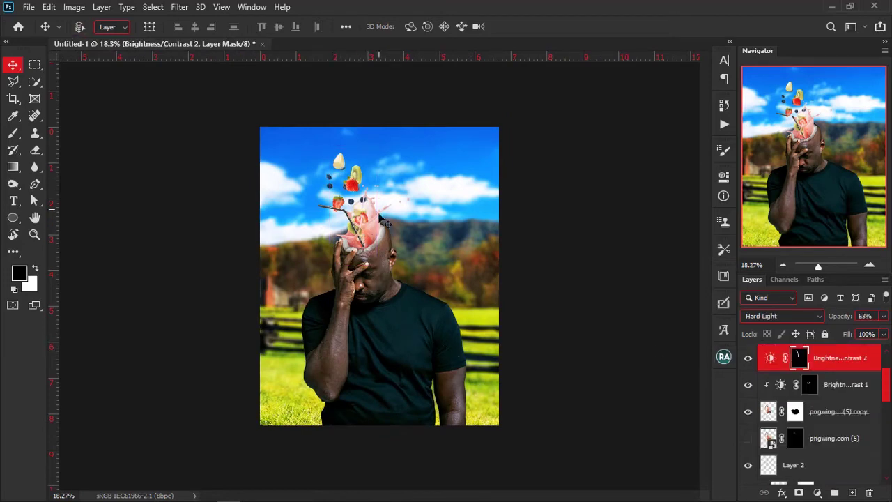
scroll(832, 413, up, 1)
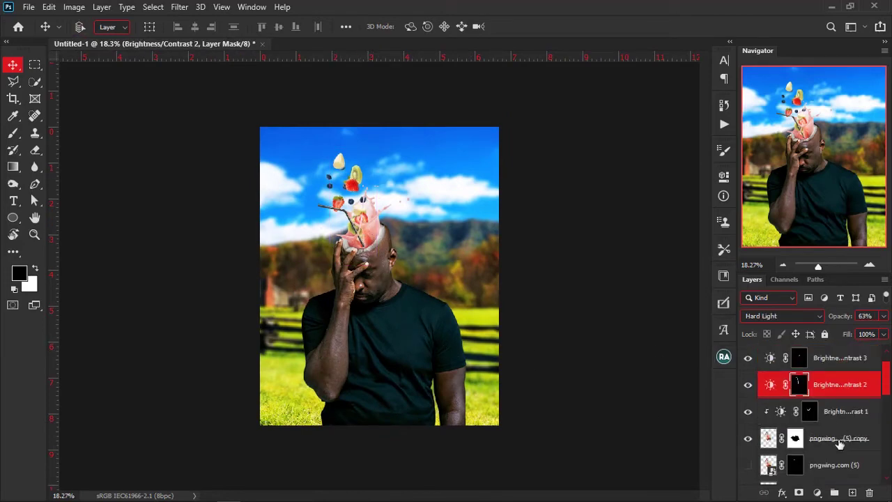
click(771, 437)
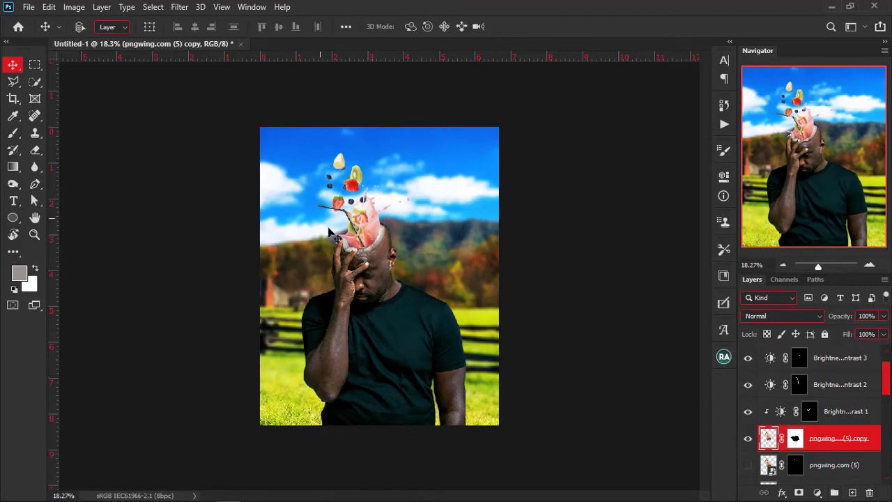
click(818, 491)
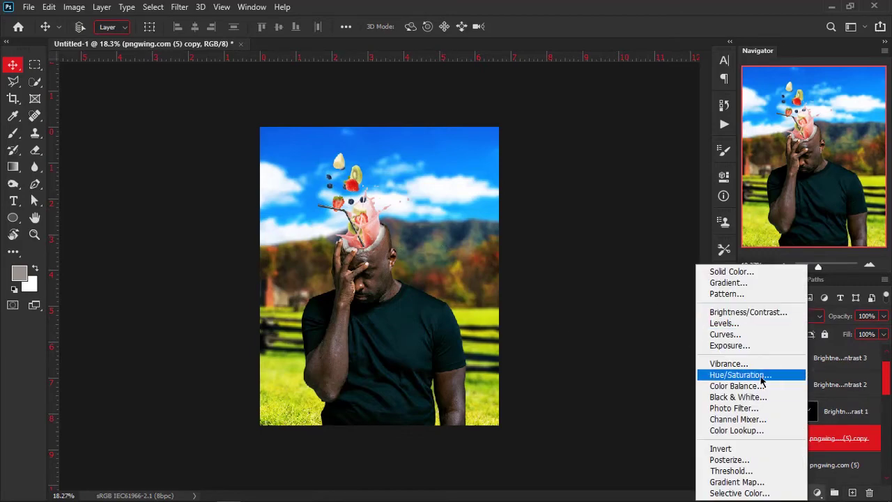
click(751, 493)
- Set the splash Selective Color's Reds to cyan -16, magenta +57, yellow +15 and black +11
click(648, 222)
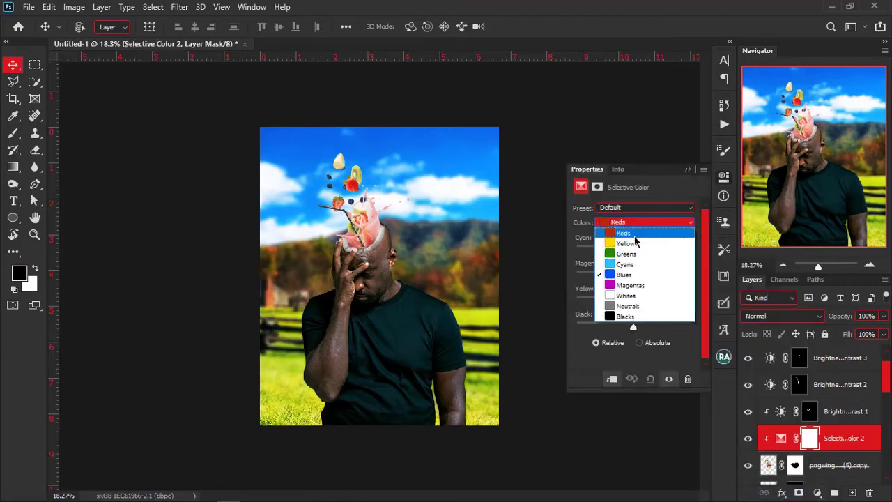
click(648, 224)
drag(633, 252, 669, 277)
mouse_move(630, 301)
mouse_down()
mouse_move(612, 300)
mouse_move(668, 300)
mouse_move(644, 301)
mouse_up()
drag(634, 332, 652, 329)
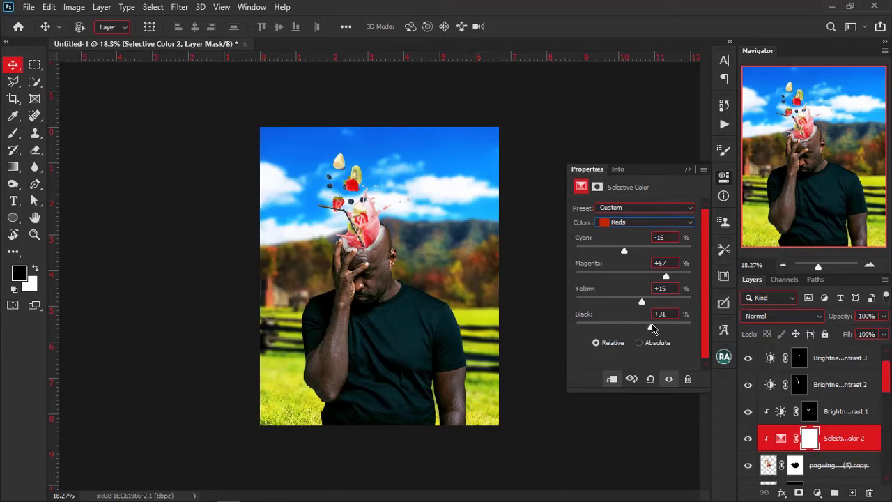
- Adjust cyan, magenta, yellow and black for the Magentas in the splash's Selective Color, and inspect the splash up close
click(630, 223)
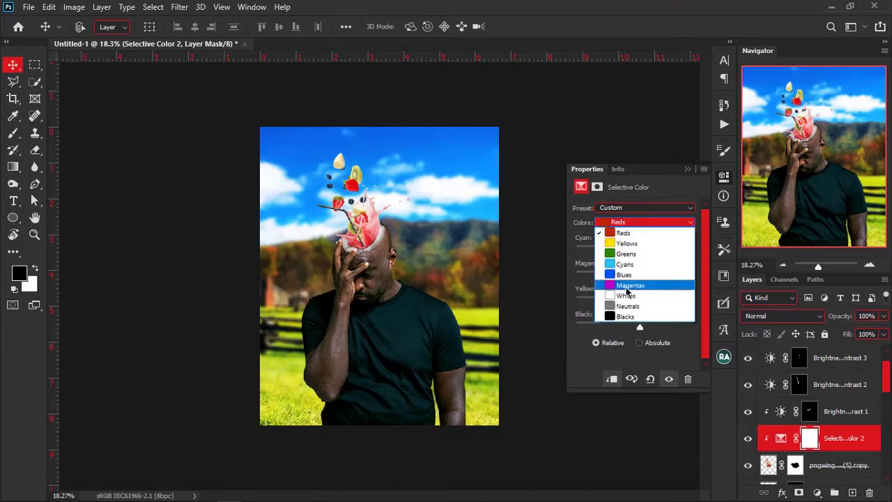
click(628, 291)
drag(648, 276, 599, 278)
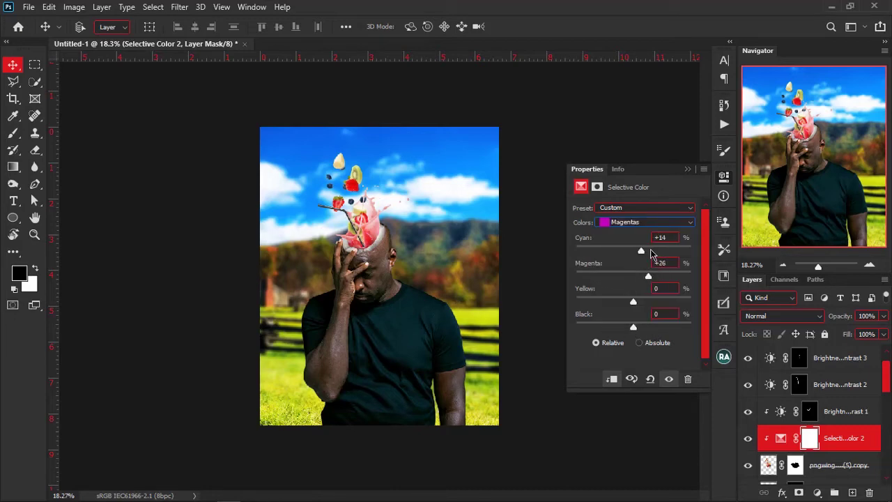
drag(641, 252, 611, 252)
drag(635, 305, 644, 330)
click(643, 223)
click(633, 233)
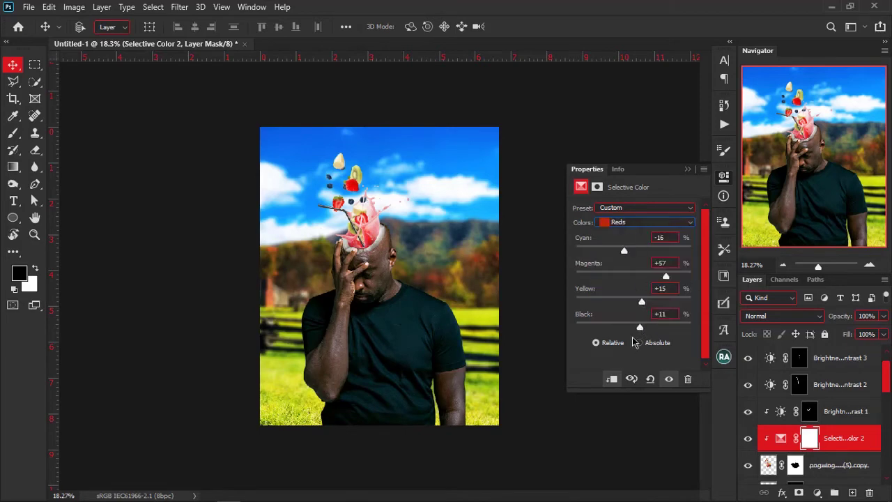
click(688, 169)
scroll(338, 242, up, 10)
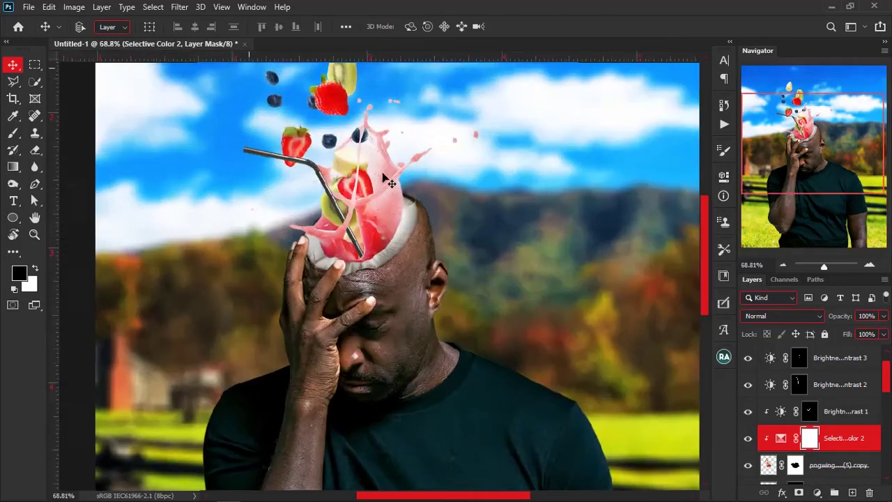
scroll(376, 199, down, 8)
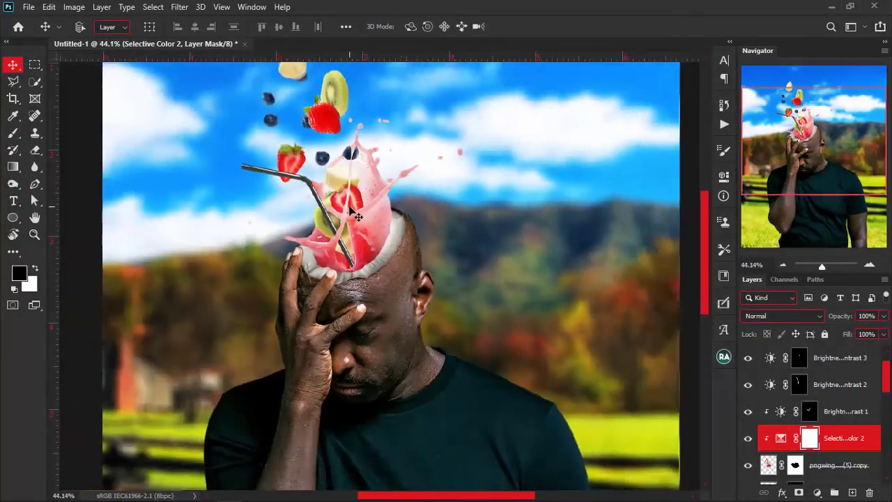
- Add a Brightness/Contrast adjustment above Layer 2 with brightness 128 and contrast -49
scroll(357, 216, down, 1)
scroll(354, 244, up, 6)
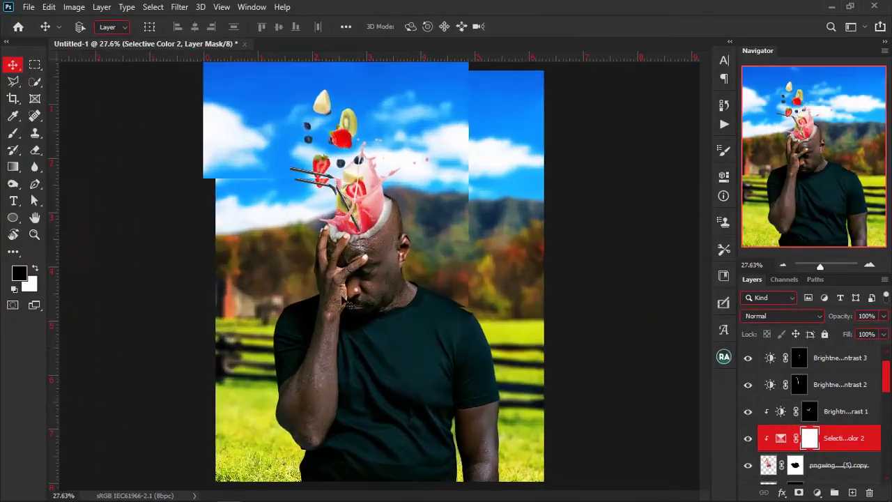
scroll(352, 321, down, 5)
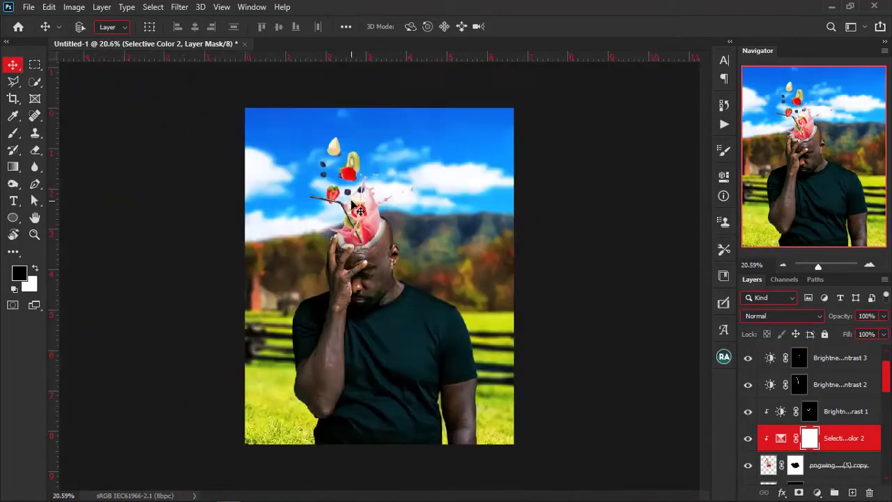
scroll(370, 331, up, 1)
click(370, 348)
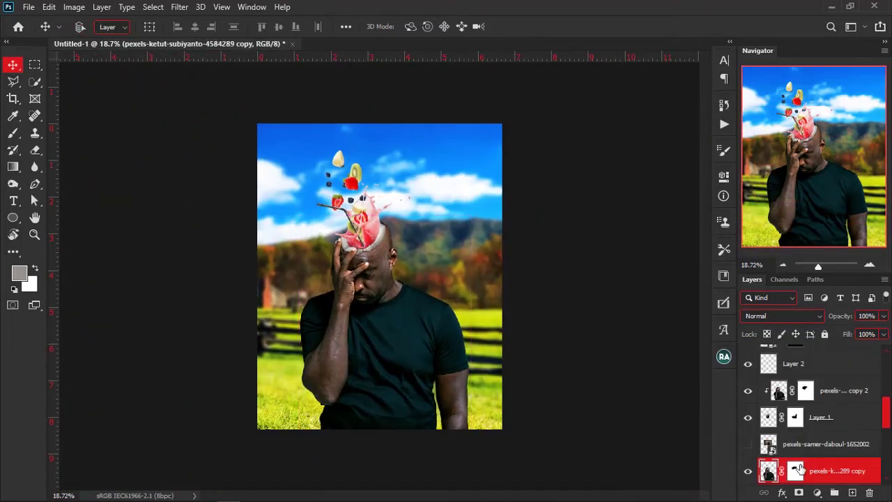
scroll(814, 450, up, 1)
scroll(811, 413, up, 1)
click(801, 450)
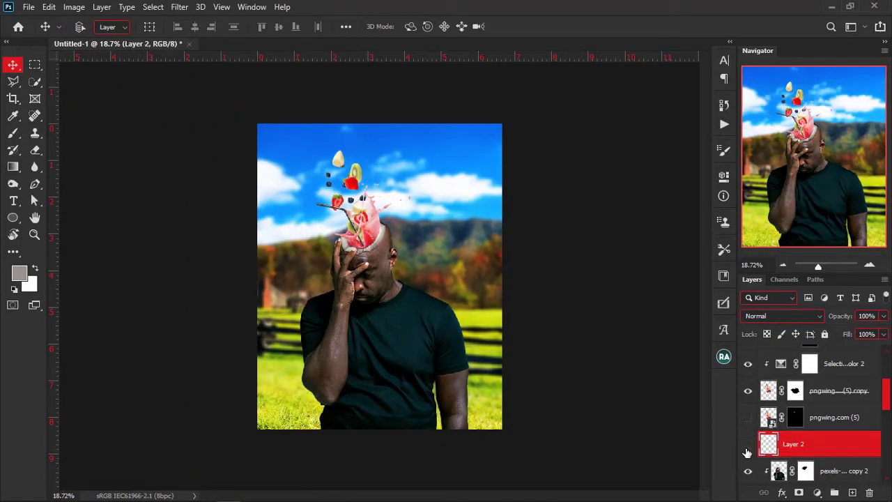
click(818, 492)
click(756, 314)
drag(633, 241, 683, 245)
drag(633, 270, 603, 272)
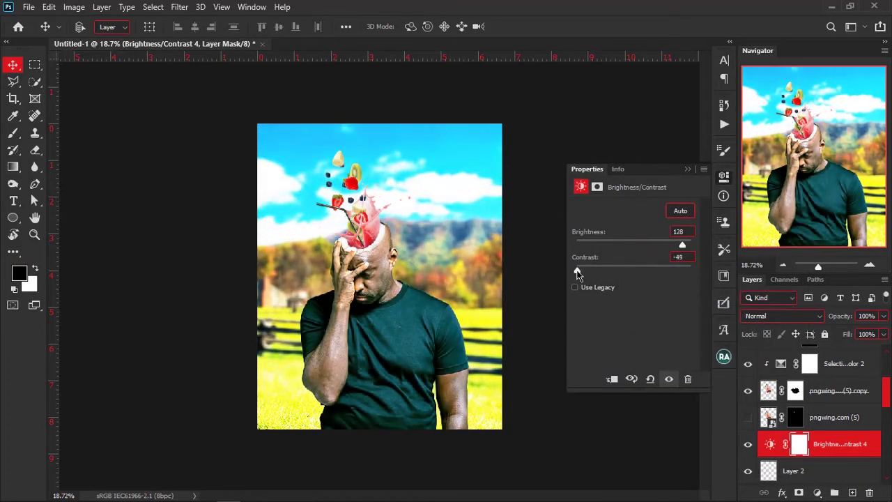
click(856, 452)
click(687, 169)
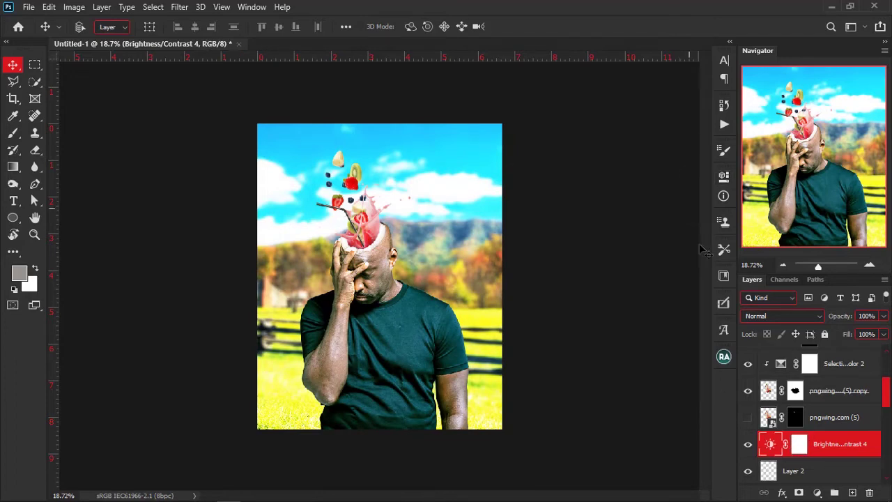
- Move the new Brightness/Contrast adjustment directly above the man's base photo layer and clip it to that layer
scroll(833, 449, down, 2)
drag(833, 430, 834, 432)
scroll(836, 419, down, 2)
drag(838, 367, 835, 452)
key(ctrl+alt+g)
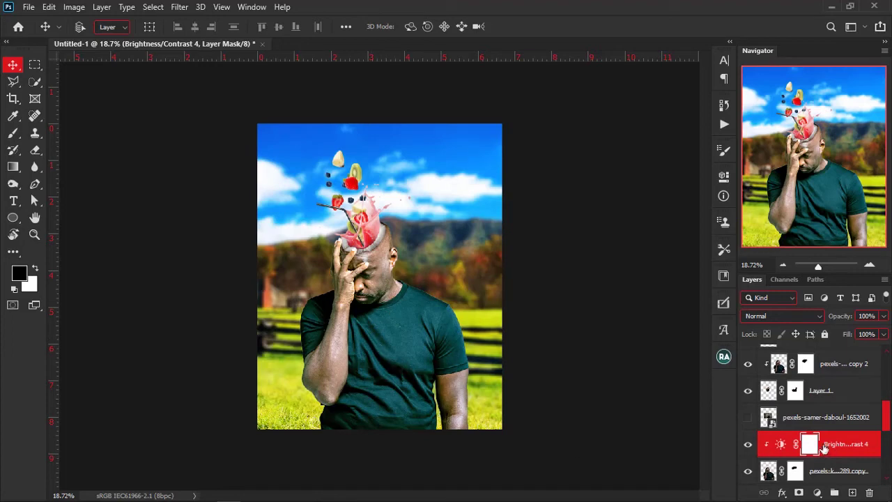
- Invert the Brightness/Contrast mask to black and prepare a 336 px brush with 19% flow
key(ctrl+i)
key(b)
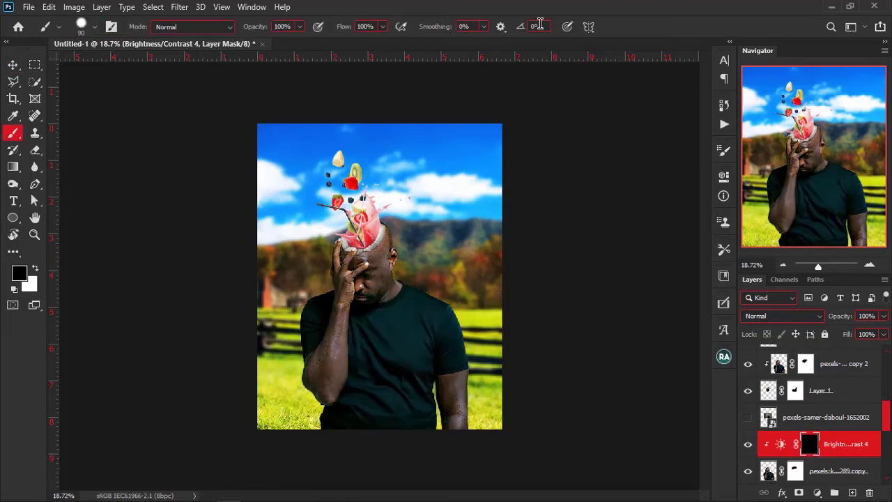
click(383, 26)
drag(340, 49, 335, 51)
click(396, 302)
drag(366, 272, 382, 273)
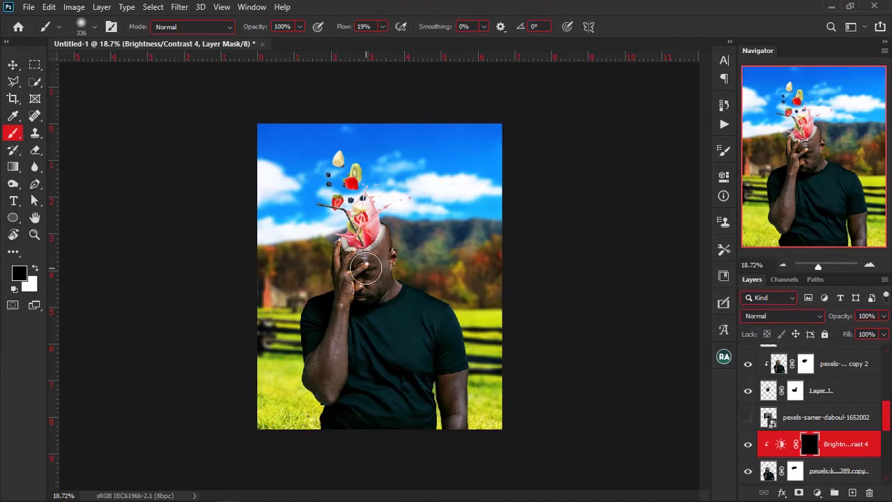
- Paint white on the Brightness/Contrast mask over the man's face, hand, forearm and shirt to brighten them
key(x)
scroll(372, 288, up, 3)
key(x)
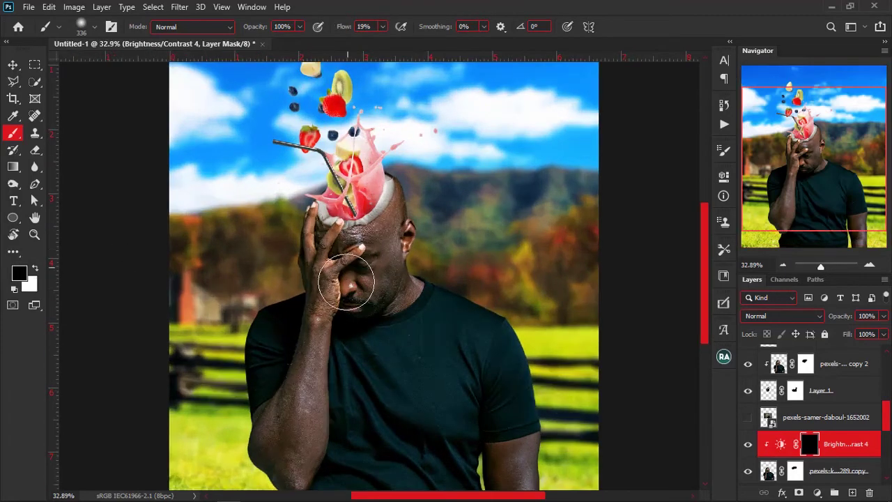
key(x)
mouse_move(343, 249)
mouse_down()
mouse_move(348, 273)
mouse_move(330, 256)
mouse_move(343, 250)
mouse_move(348, 316)
mouse_move(339, 300)
mouse_move(331, 304)
mouse_move(318, 398)
mouse_move(300, 448)
mouse_move(333, 302)
mouse_up()
scroll(333, 302, down, 2)
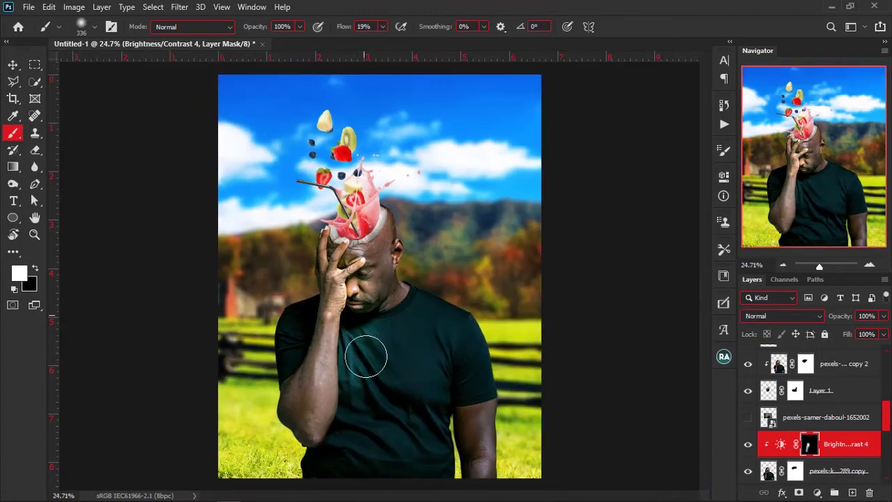
scroll(365, 358, down, 2)
mouse_move(369, 375)
mouse_down()
mouse_move(397, 328)
mouse_move(395, 412)
mouse_move(393, 315)
mouse_move(371, 256)
mouse_move(410, 325)
mouse_move(427, 424)
mouse_move(430, 349)
mouse_move(444, 408)
mouse_move(457, 386)
mouse_move(435, 320)
mouse_move(412, 337)
mouse_up()
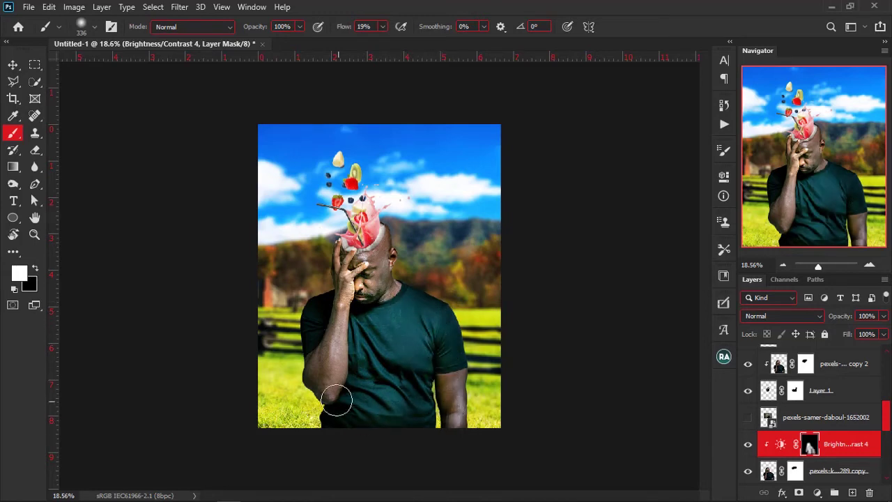
mouse_move(316, 336)
mouse_down()
mouse_move(306, 308)
mouse_move(316, 335)
mouse_move(313, 306)
mouse_move(312, 351)
mouse_move(318, 298)
mouse_move(346, 271)
mouse_move(348, 283)
mouse_up()
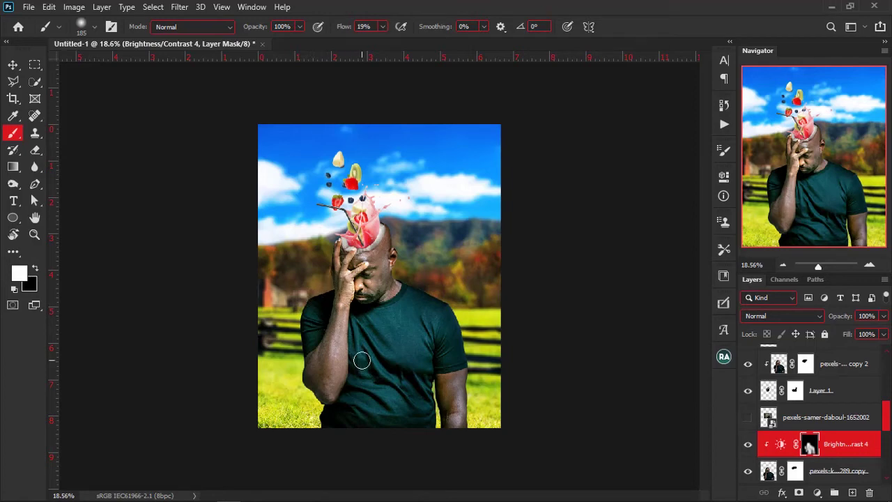
- Lower the clipped Brightness/Contrast adjustment's opacity to 51%
scroll(434, 394, up, 1)
click(883, 315)
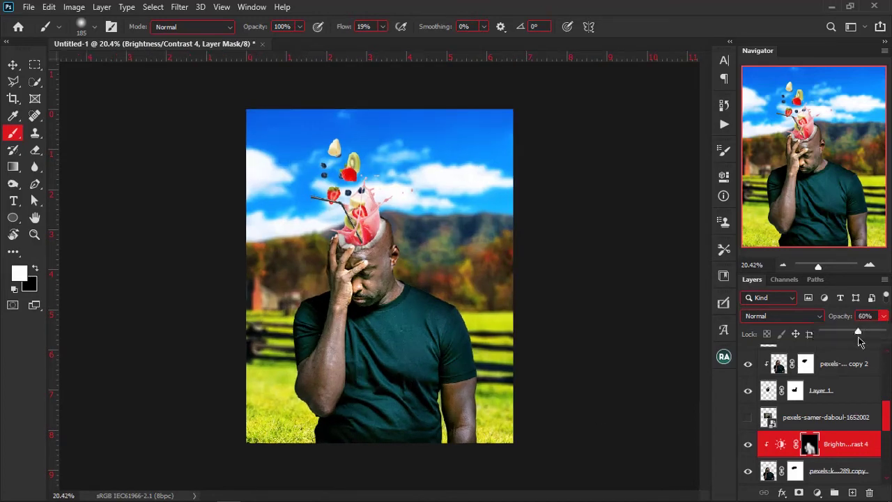
drag(882, 332, 853, 338)
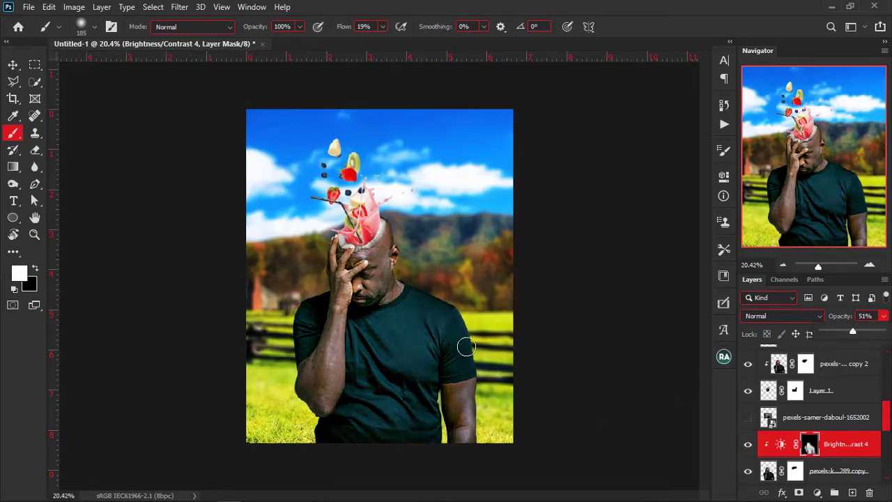
- Compare the man with and without the Brightness/Contrast adjustment, and examine the brightened areas
scroll(467, 346, down, 3)
scroll(467, 346, up, 1)
click(746, 449)
click(746, 450)
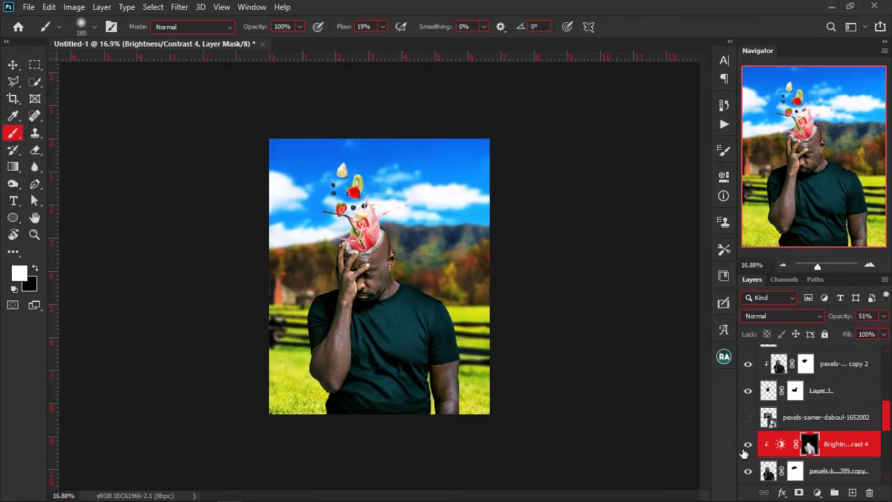
click(745, 450)
click(745, 449)
scroll(745, 450, up, 1)
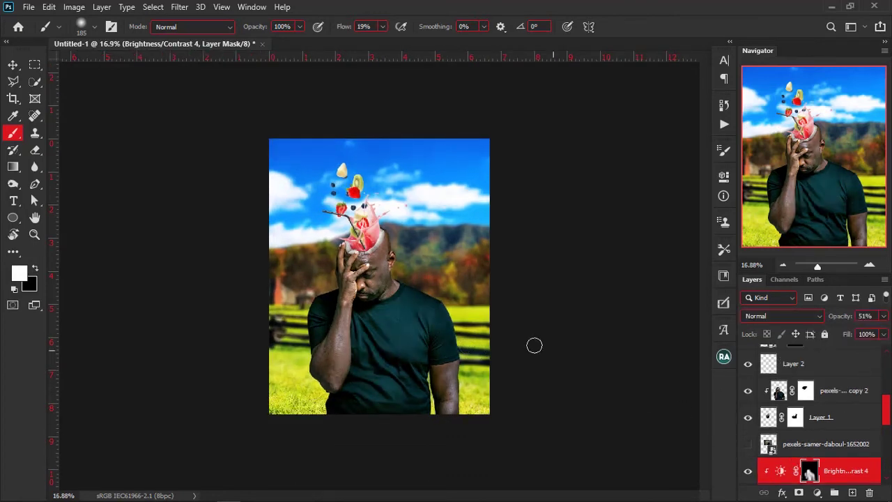
key(x)
key(x)
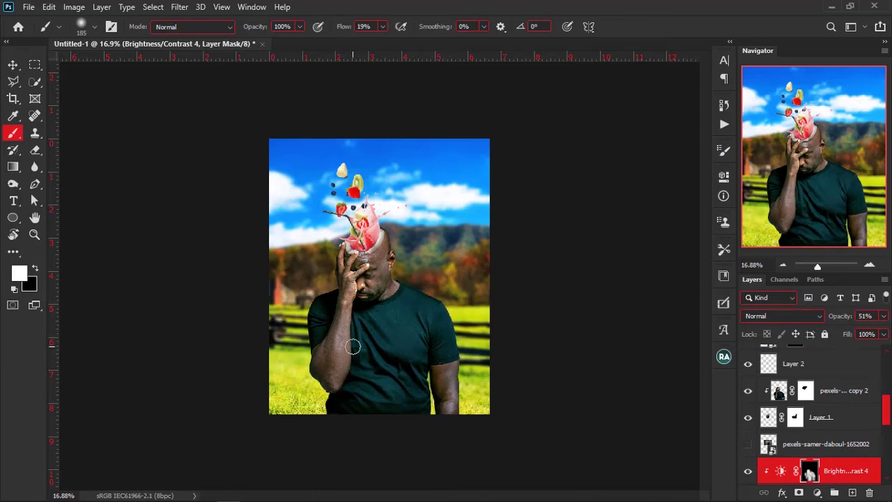
scroll(454, 359, up, 2)
scroll(454, 358, down, 2)
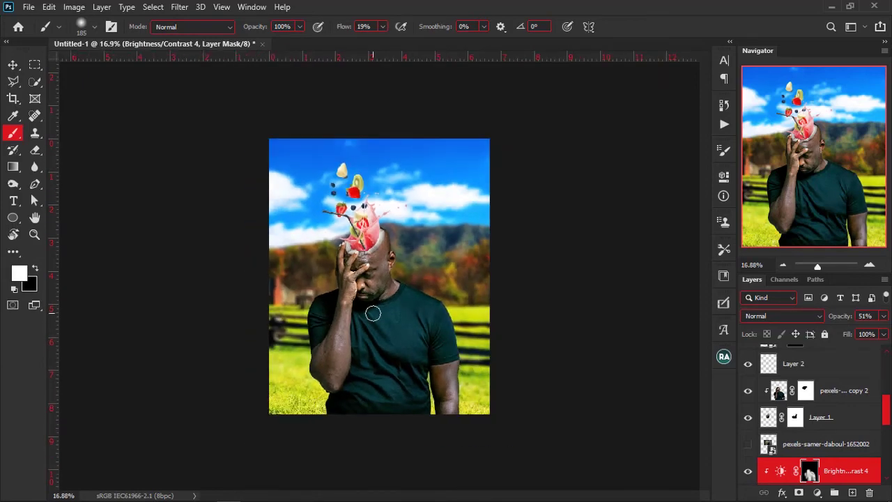
scroll(373, 313, up, 1)
scroll(550, 381, down, 1)
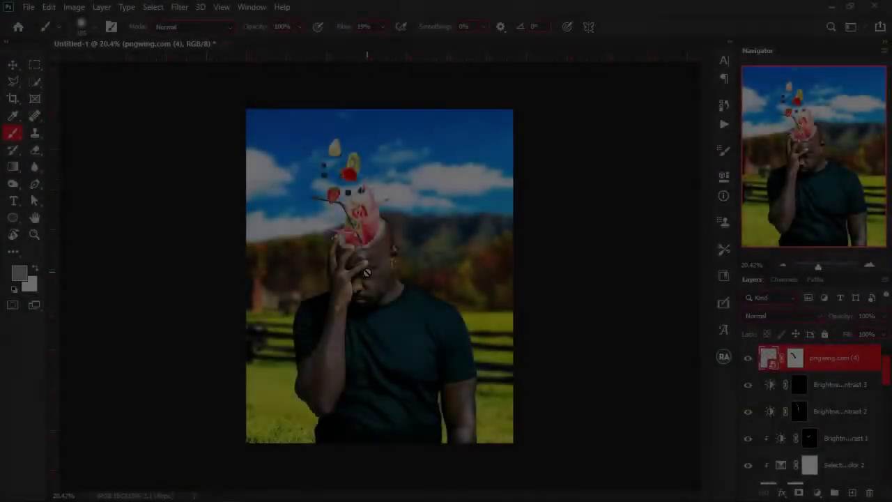
- Place the drops_PNG13481 image from the resources folder above pngwing.com (4), scaled to 30.91% over the man's face
scroll(368, 268, up, 12)
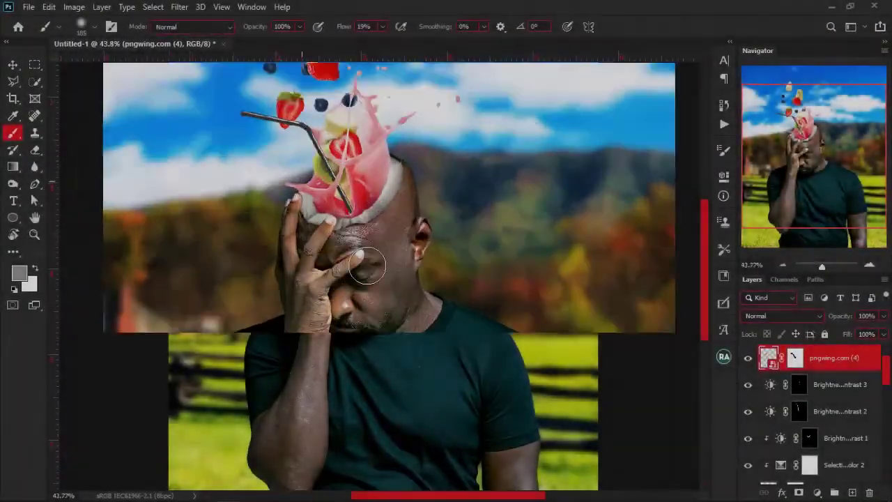
scroll(368, 263, down, 12)
scroll(375, 250, up, 3)
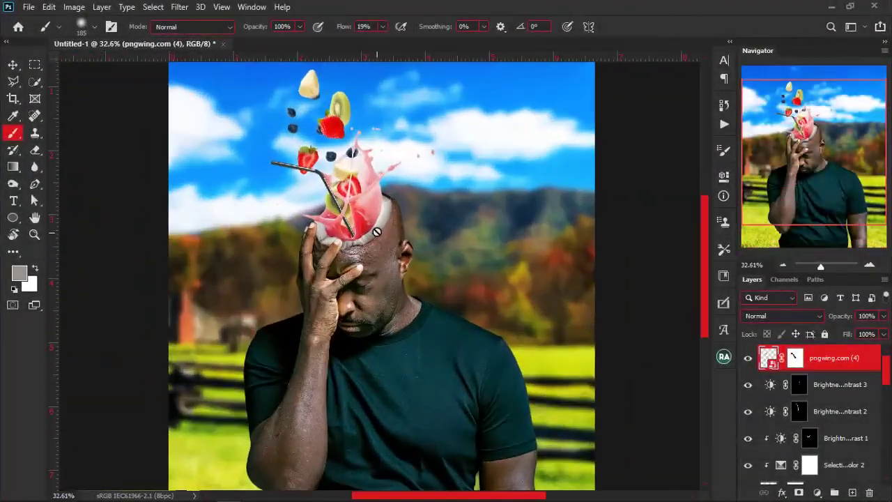
scroll(370, 231, down, 2)
key(alt+Tab)
scroll(671, 323, up, 10)
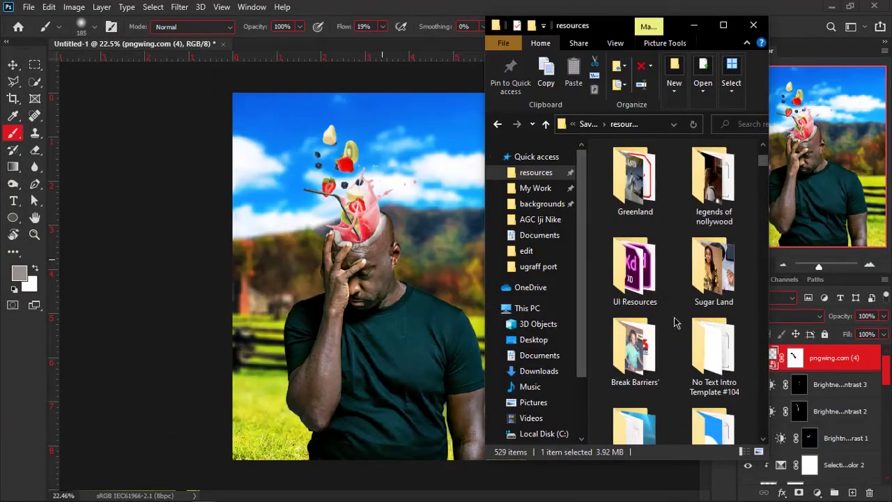
scroll(674, 318, down, 2)
key(alt+Tab)
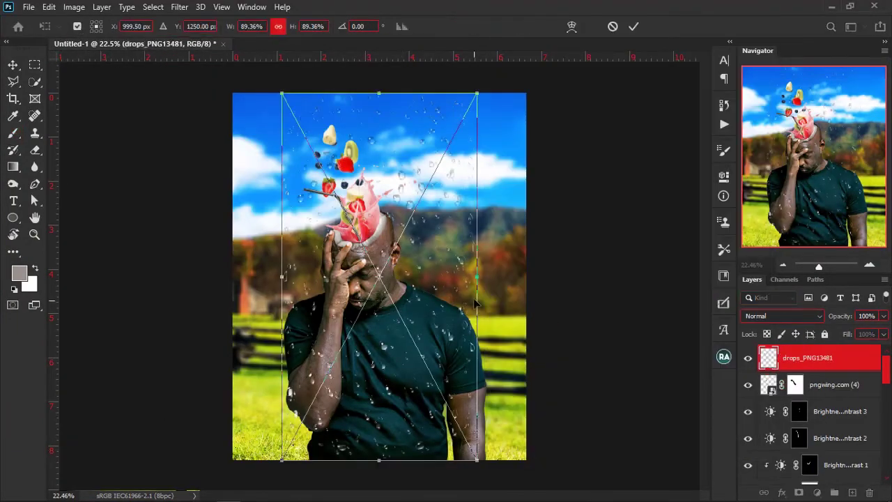
drag(474, 279, 488, 244)
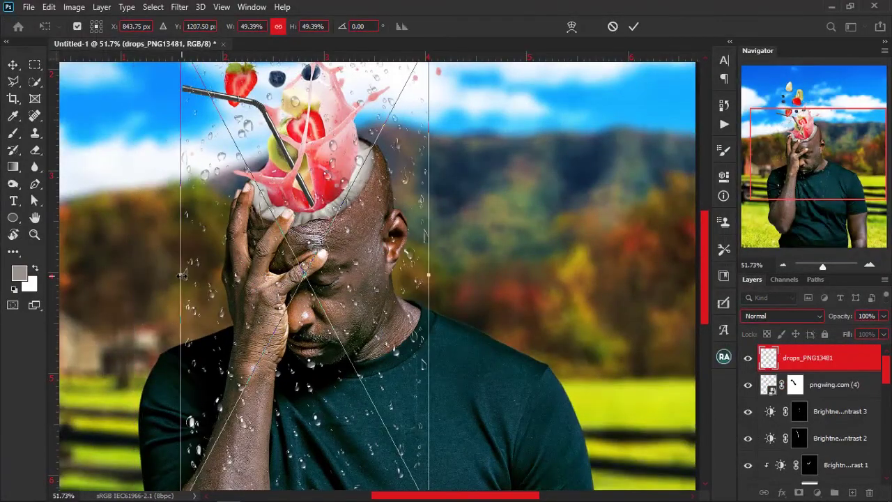
drag(181, 275, 270, 279)
- Warp the water drops' sides and corners to follow the man's head, hand and shirt collar
right_click(390, 192)
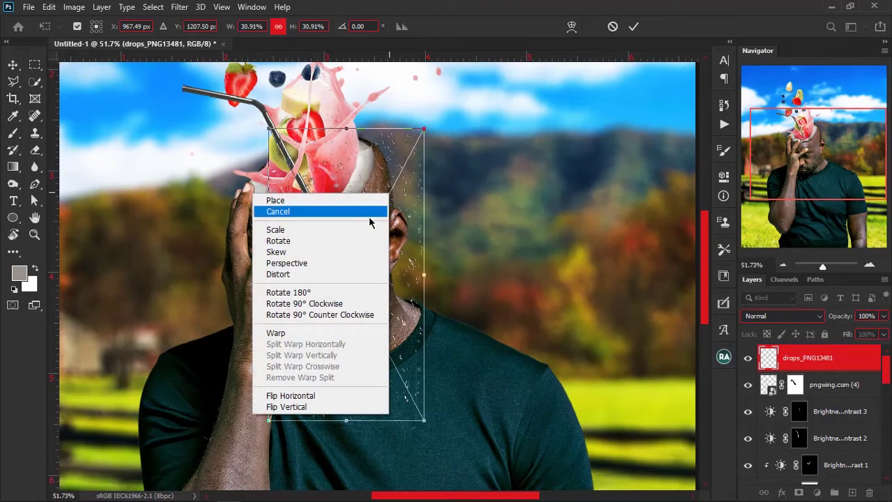
click(369, 331)
drag(424, 129, 395, 124)
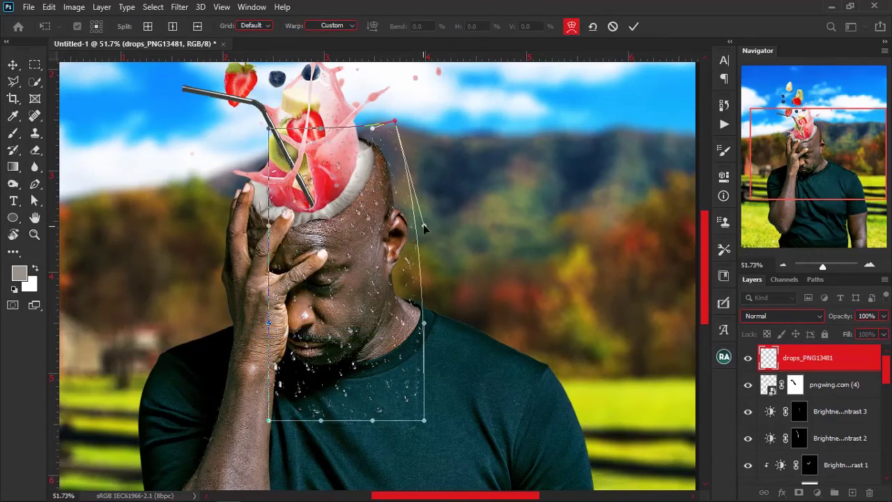
drag(425, 226, 430, 221)
drag(270, 227, 290, 225)
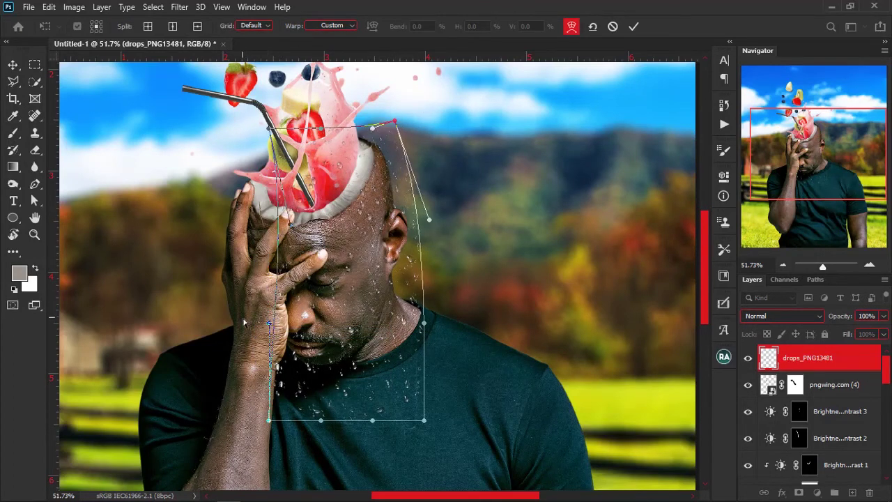
drag(270, 323, 249, 324)
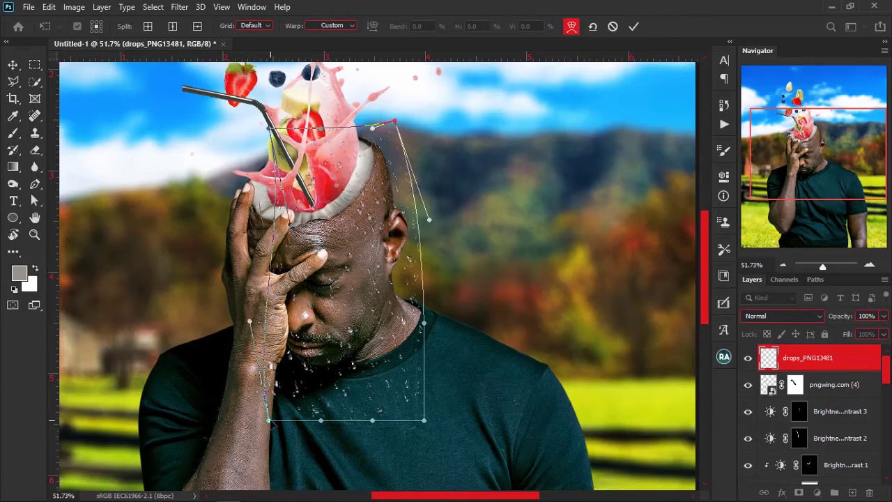
drag(269, 421, 291, 410)
drag(424, 325, 428, 313)
drag(427, 423, 475, 349)
- Split the water drops' warp crosswise near the ear and reshape it to follow the head and neck, then apply it
right_click(365, 219)
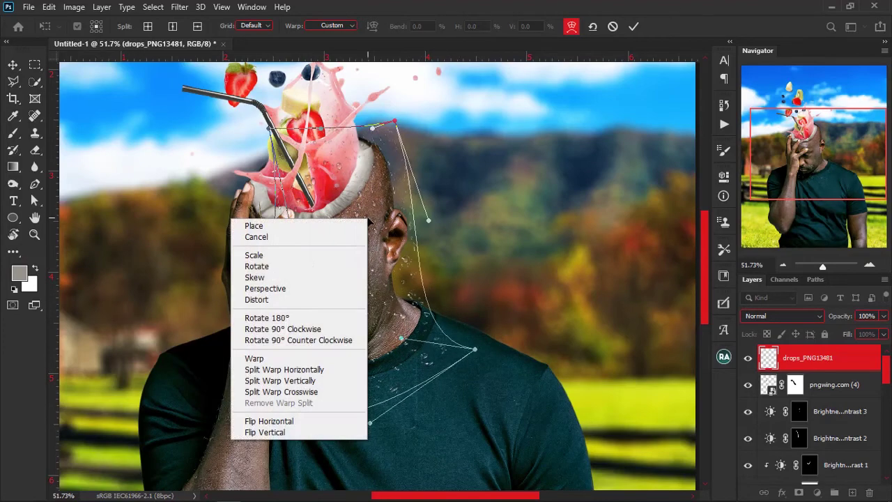
click(300, 392)
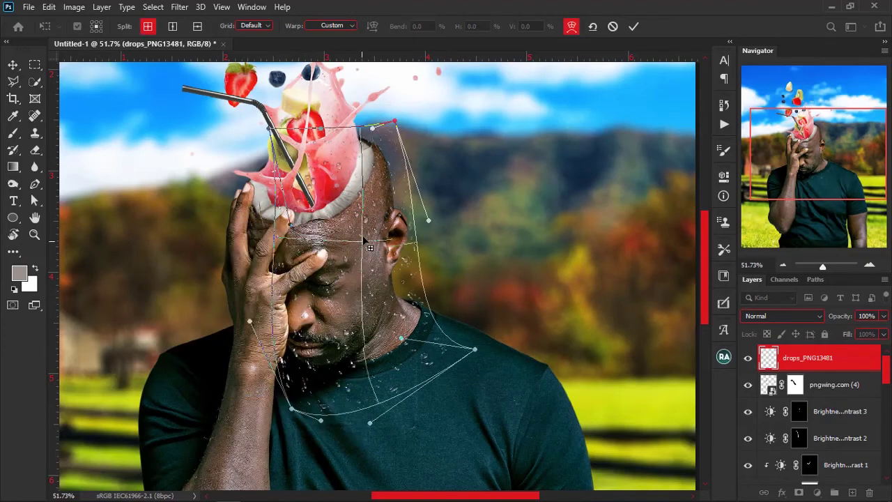
click(370, 210)
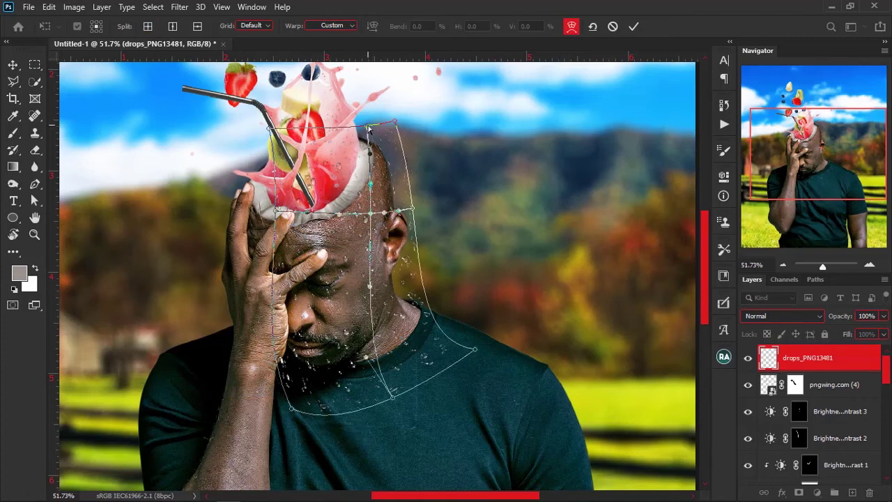
drag(369, 129, 362, 159)
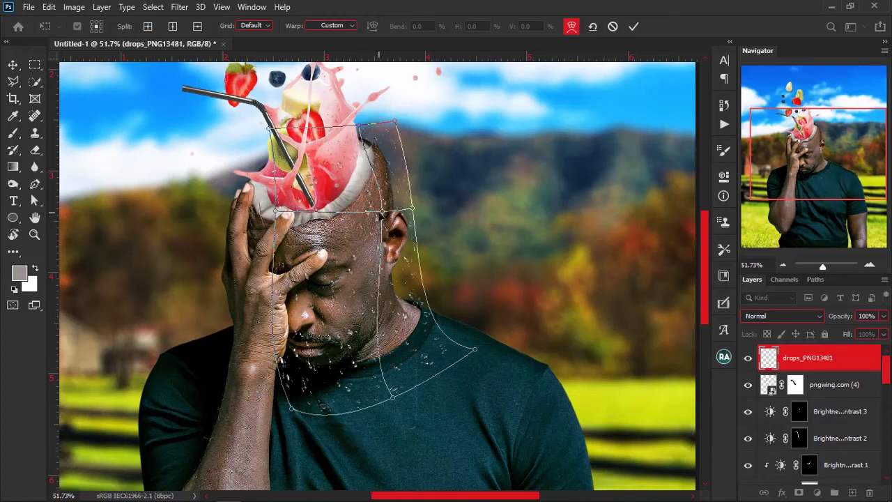
drag(381, 214, 366, 213)
drag(395, 398, 398, 393)
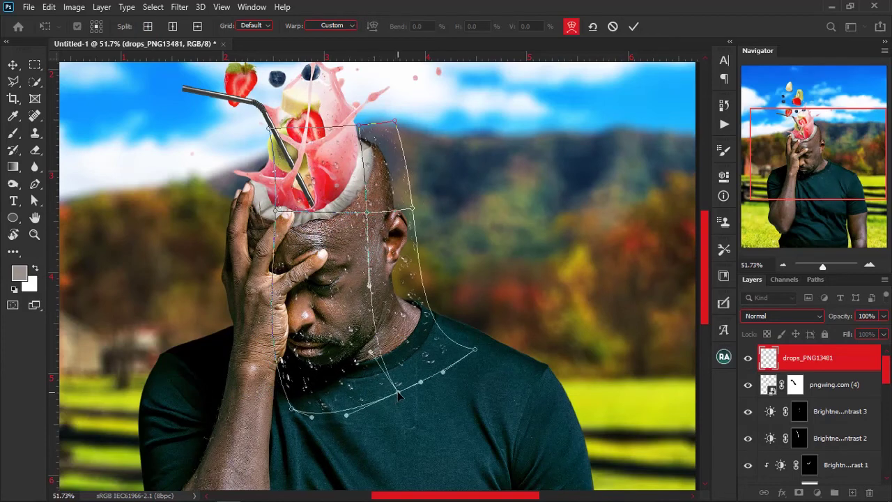
drag(373, 354, 359, 361)
scroll(348, 311, up, 1)
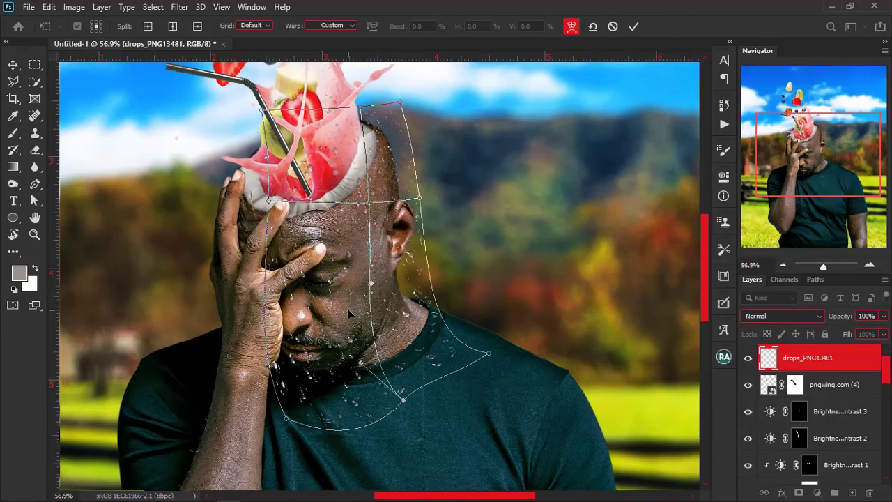
key(Return)
scroll(348, 310, down, 1)
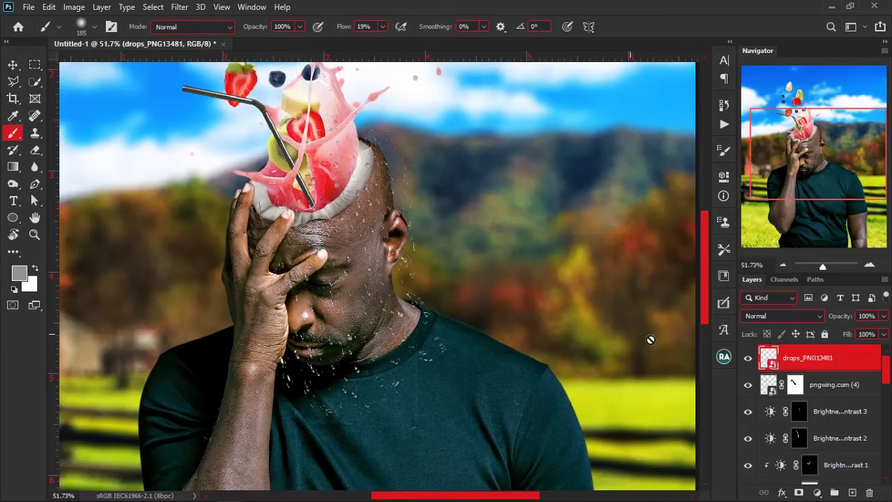
- Add a black mask to drops_PNG13481 and paint the water drops back in over the man's forehead, cheek and neck
alt+click(800, 493)
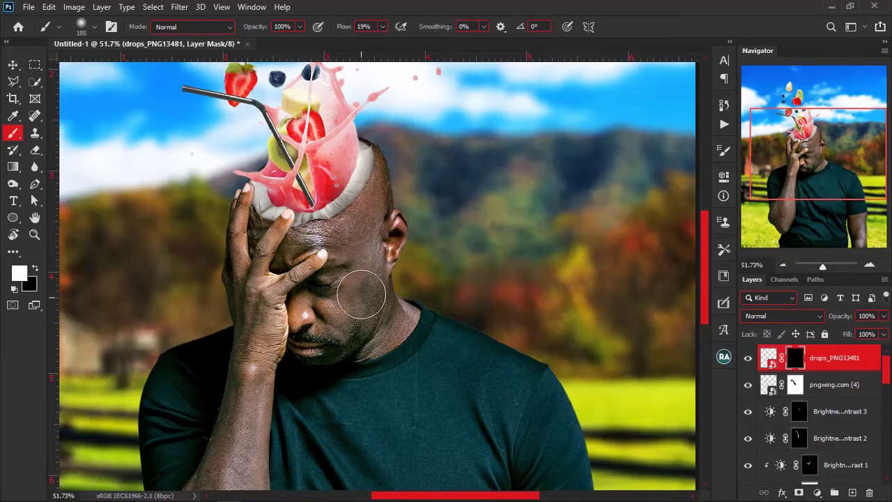
mouse_move(363, 258)
mouse_down()
mouse_move(338, 249)
mouse_move(383, 46)
mouse_move(450, 58)
mouse_move(365, 236)
mouse_up()
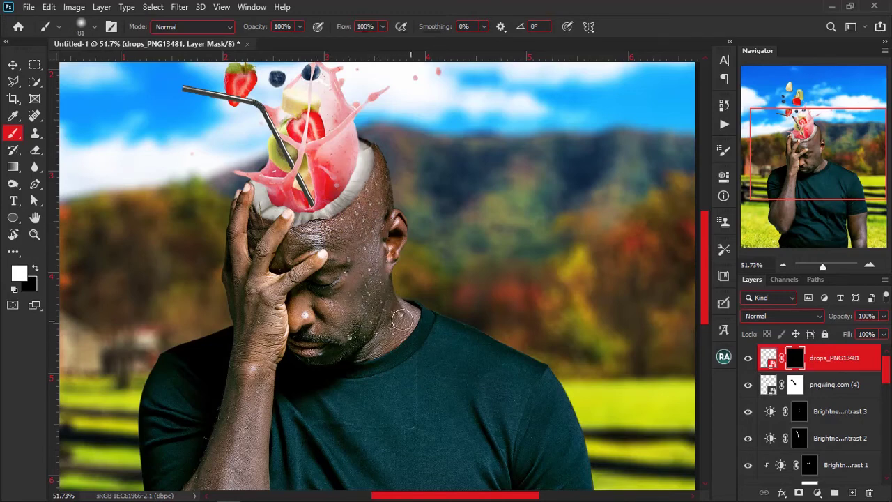
drag(393, 333, 360, 348)
scroll(372, 342, up, 7)
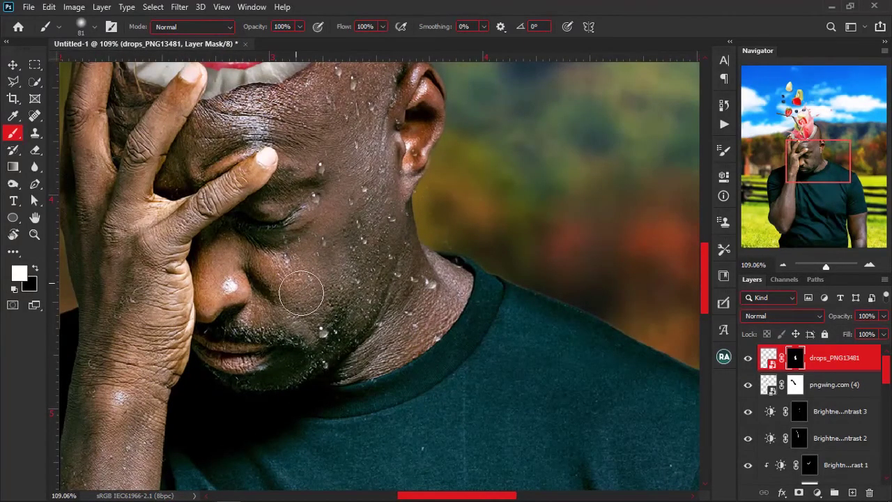
key(x)
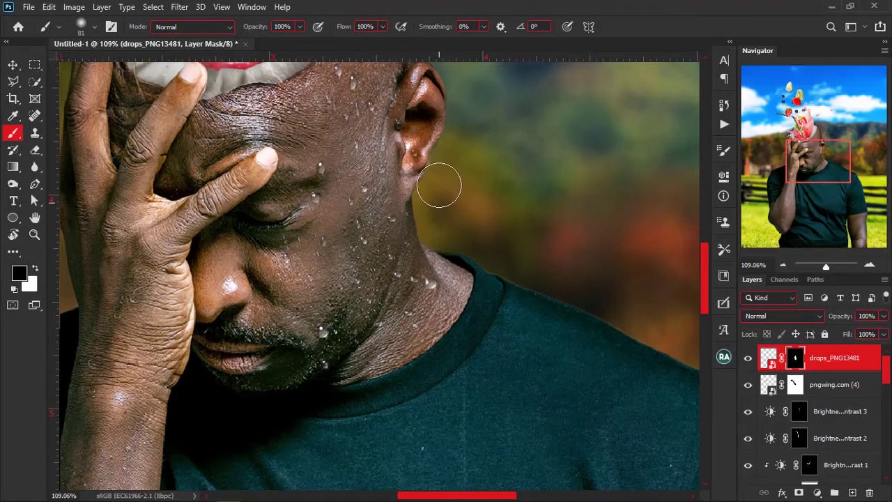
scroll(436, 209, down, 2)
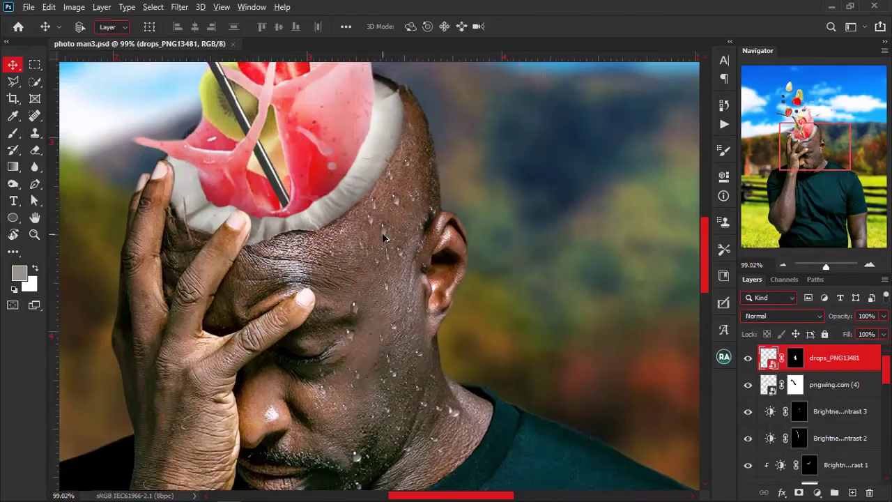
- Duplicate the masked water drops and shift the copy toward the man's forehead and raised hand
drag(363, 251, 269, 268)
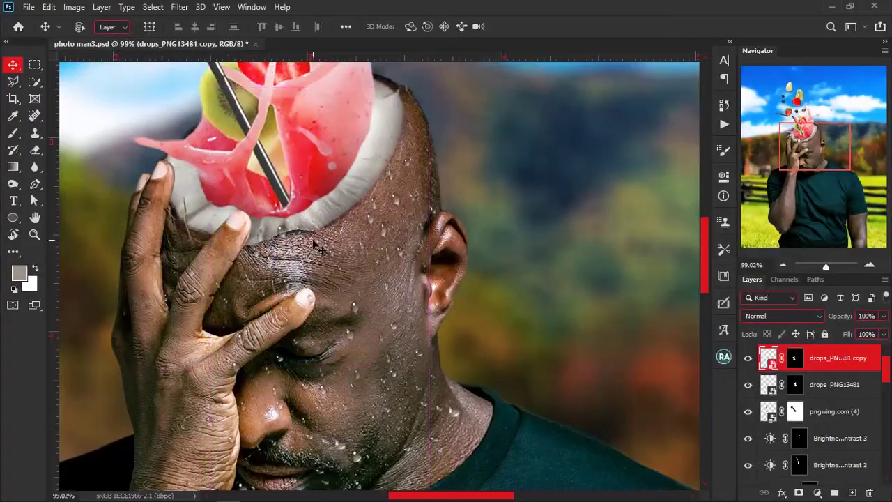
scroll(316, 244, down, 4)
scroll(276, 398, up, 2)
- Refine the duplicated drops' mask around the forehead, fingers and hand, and hide the stray drops beneath the chin
click(795, 358)
key(d)
key(b)
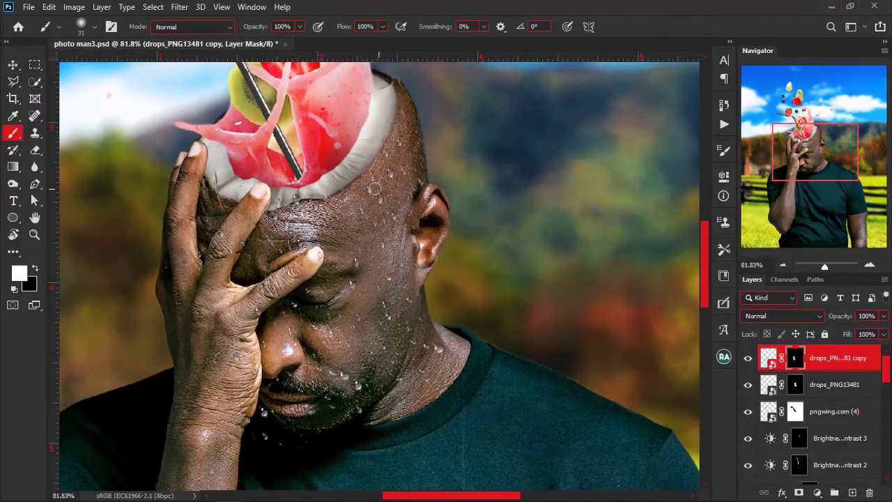
key(x)
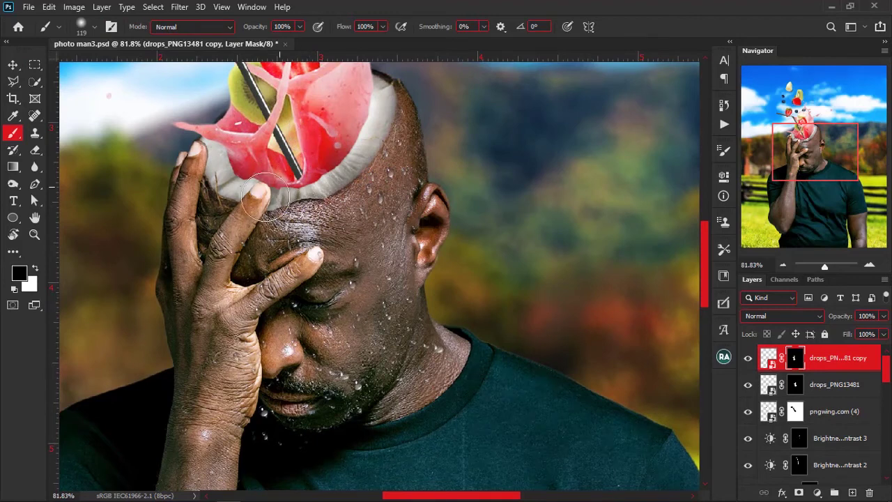
drag(213, 314, 195, 314)
key(x)
key(x)
drag(274, 259, 254, 310)
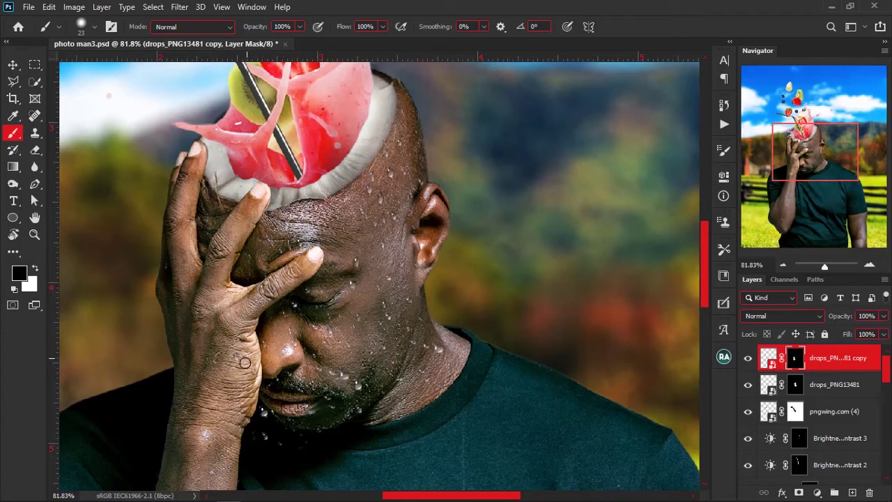
drag(245, 363, 272, 359)
drag(207, 439, 229, 237)
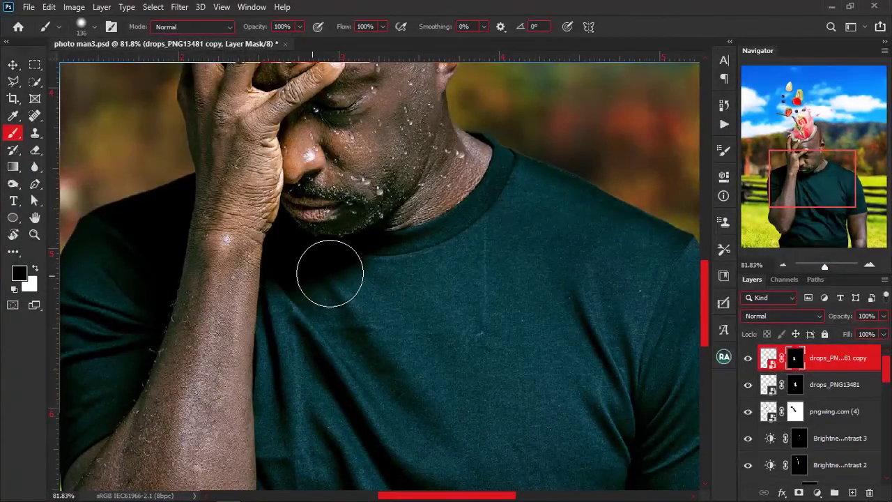
- Mask out the duplicated water drops around the man's nose and lips
scroll(307, 170, up, 4)
drag(294, 176, 247, 177)
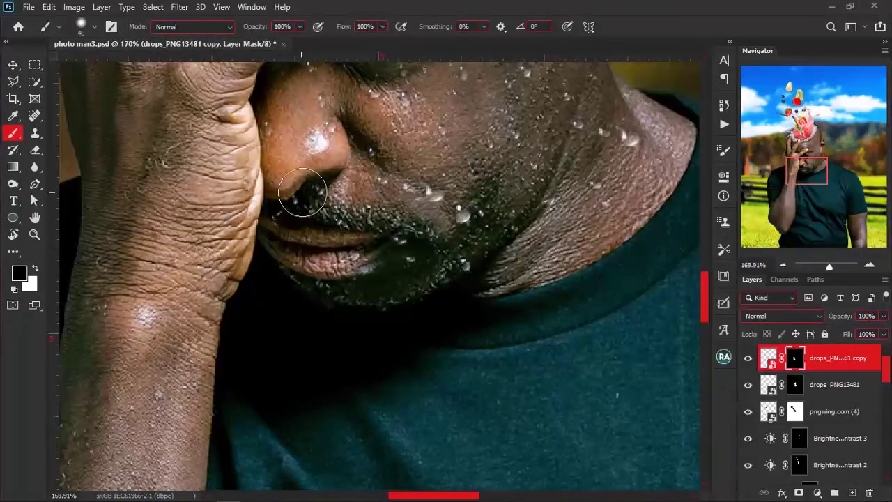
mouse_move(302, 193)
mouse_down()
mouse_move(277, 207)
mouse_move(342, 216)
mouse_move(313, 237)
mouse_move(358, 259)
mouse_up()
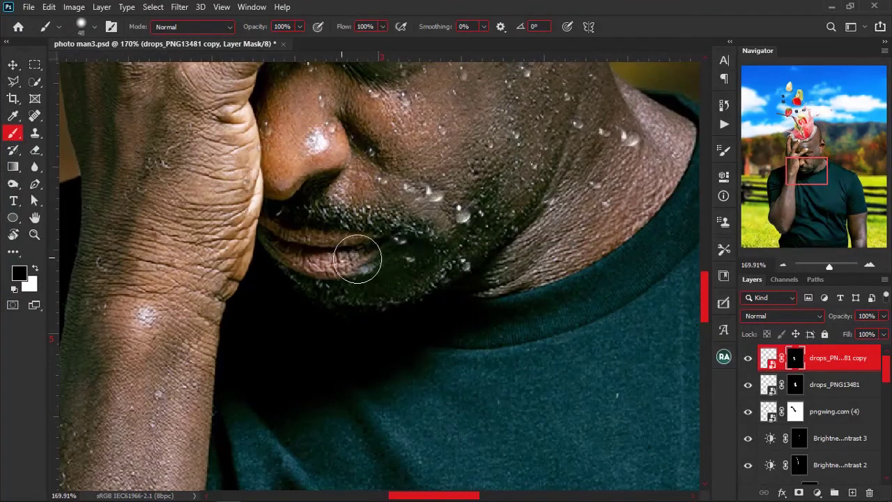
- Examine the water drops on the face, the whole composition and the layer stack
scroll(295, 285, down, 5)
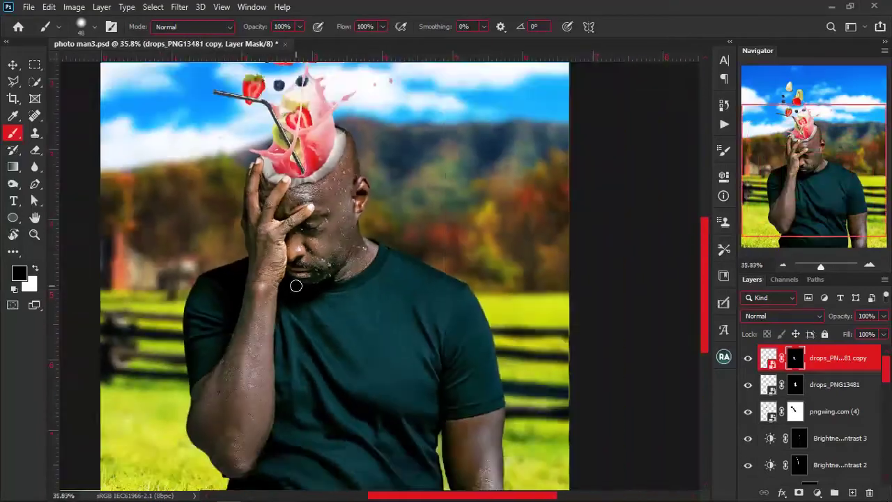
scroll(296, 286, down, 2)
scroll(295, 286, up, 8)
scroll(234, 221, down, 1)
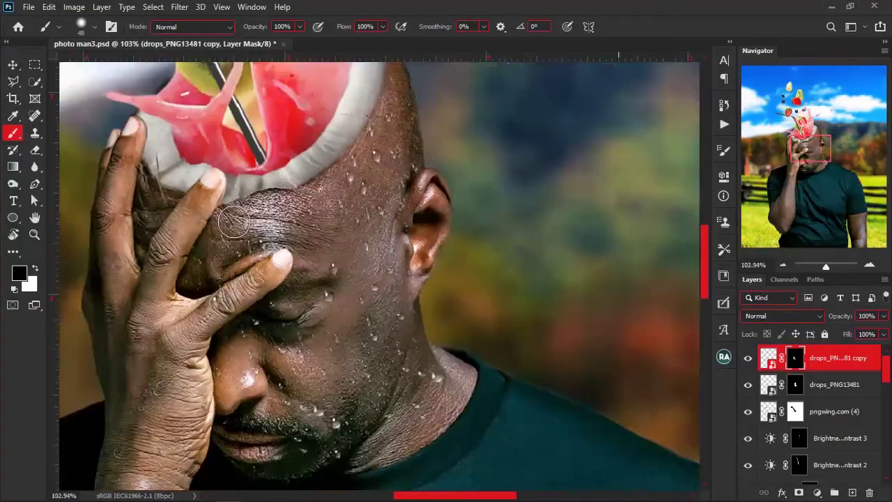
scroll(234, 221, down, 4)
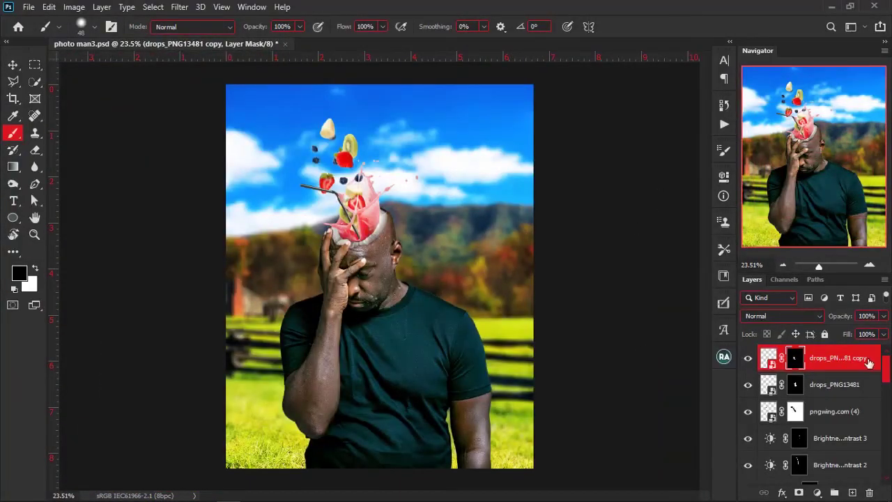
scroll(357, 347, up, 1)
scroll(357, 347, down, 2)
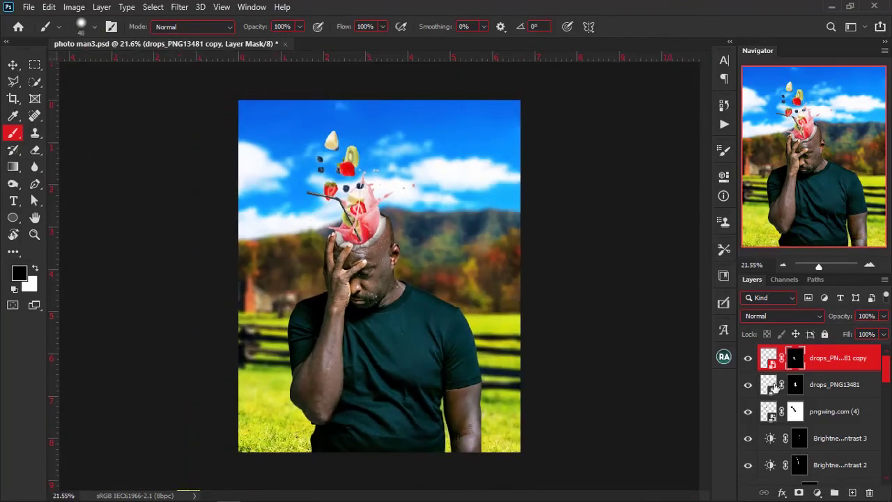
scroll(823, 377, down, 3)
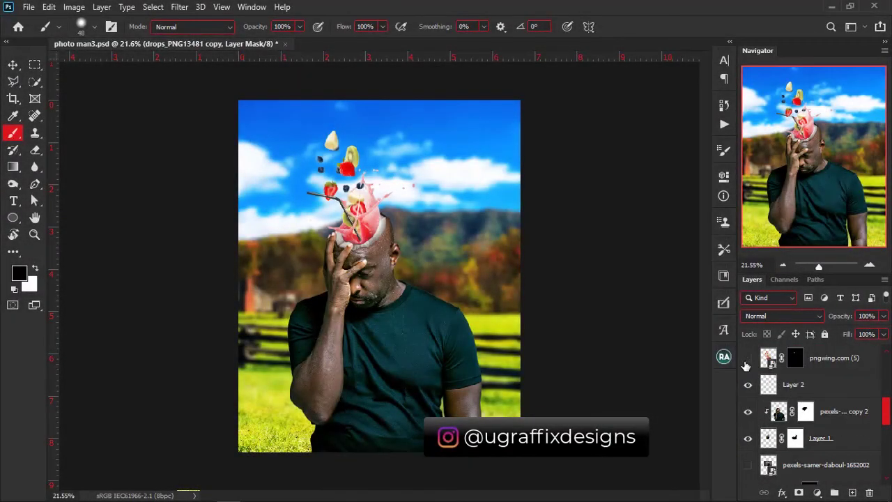
scroll(767, 391, down, 5)
scroll(807, 387, up, 8)
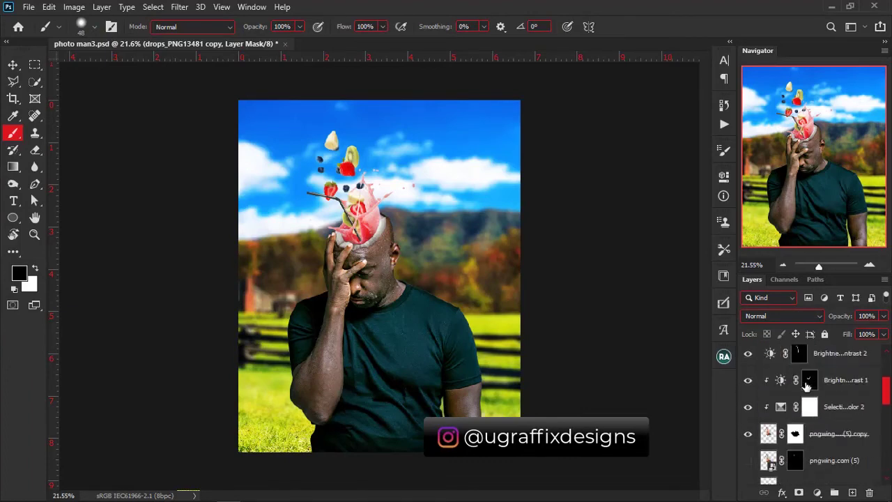
scroll(807, 387, up, 4)
- Stamp all visible layers into a new top layer and convert it to a smart object
key(ctrl+shift+alt+e)
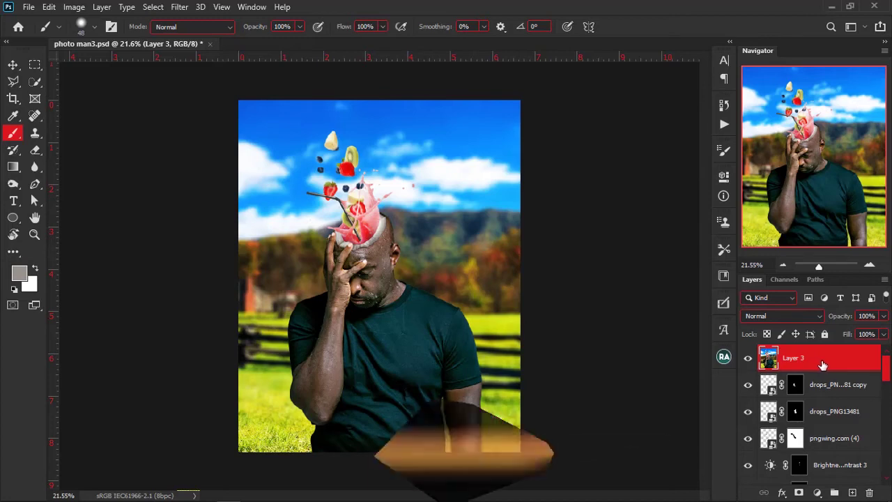
right_click(820, 363)
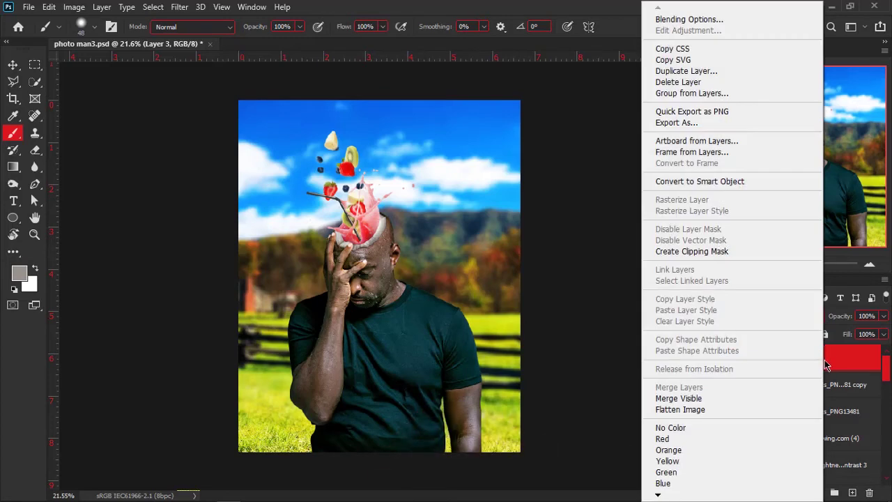
click(739, 181)
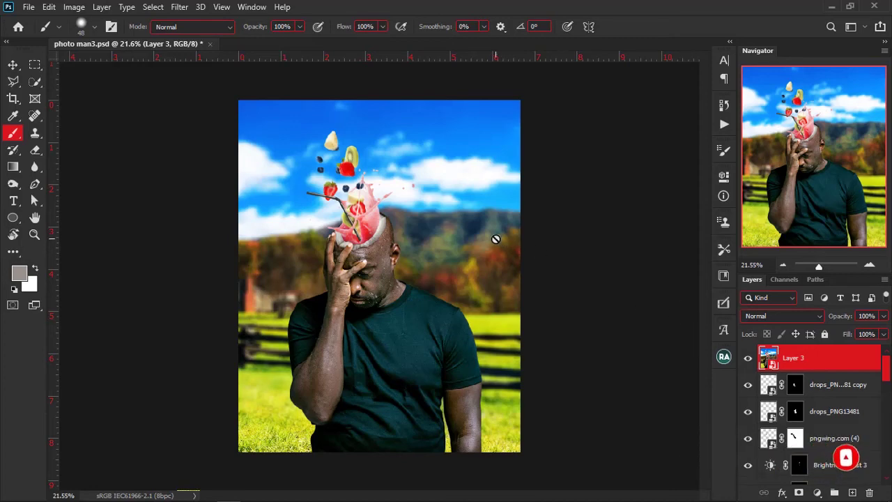
- Apply the Camera Raw Filter to the merged layer with Highlights -46, Shadows +20, Whites -23 and Blacks +16
click(179, 7)
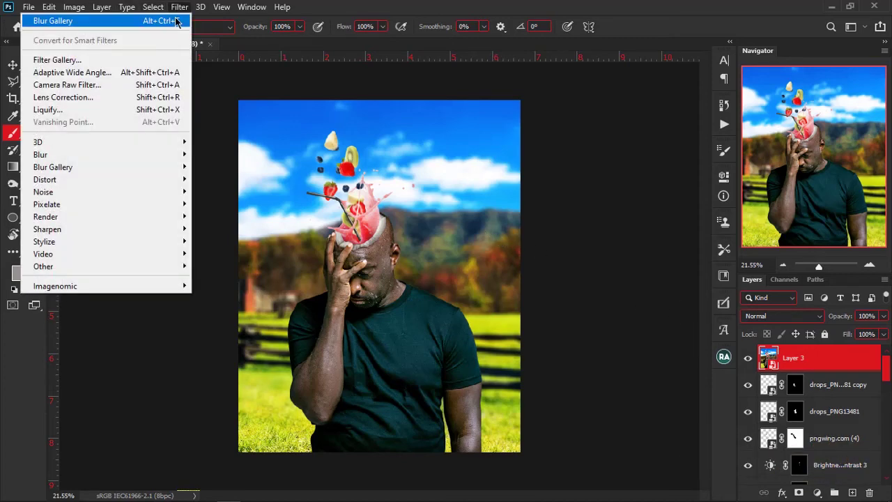
click(87, 85)
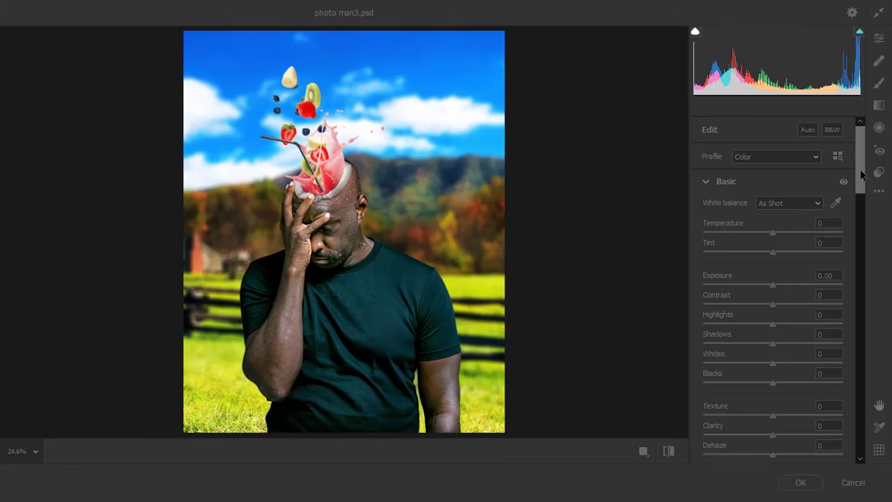
scroll(758, 207, down, 3)
drag(738, 203, 782, 180)
- Add two points to the Camera Raw point curve, keeping the shadows at input 65, output 64 and lowering the highlights
drag(774, 219, 809, 268)
scroll(788, 213, down, 6)
mouse_move(739, 336)
mouse_down()
mouse_move(740, 326)
mouse_move(743, 342)
mouse_up()
scroll(674, 317, down, 2)
drag(809, 268, 808, 274)
drag(742, 342, 738, 334)
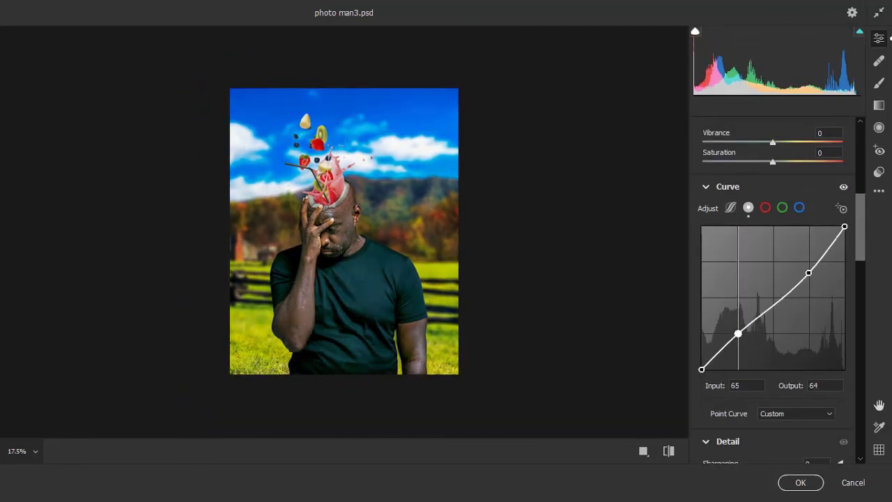
drag(809, 274, 810, 272)
- Set the parametric curve to Highlights +13, Lights +7, Darks -8 and Shadows +15
click(731, 208)
scroll(764, 299, down, 2)
drag(773, 343, 782, 343)
drag(773, 363, 768, 382)
click(776, 403)
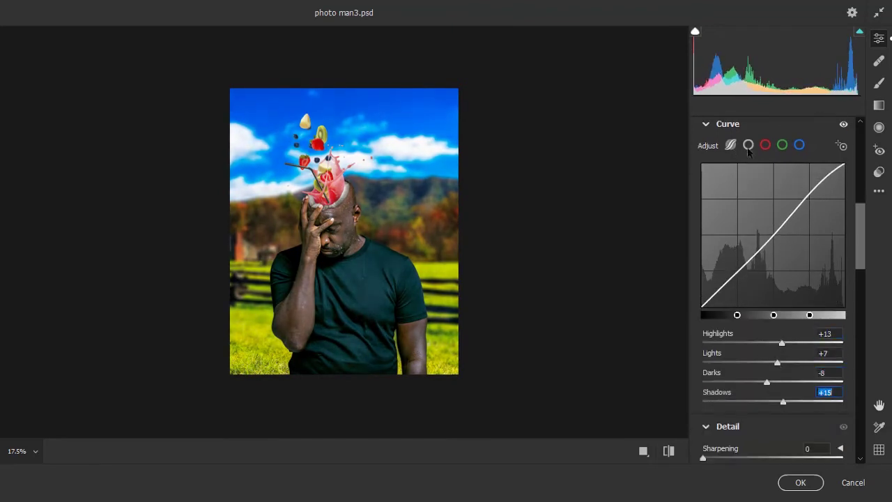
- Raise the point curve's upper point to brighten the highlights
click(748, 145)
drag(810, 210, 807, 200)
scroll(341, 230, up, 2)
scroll(781, 272, up, 3)
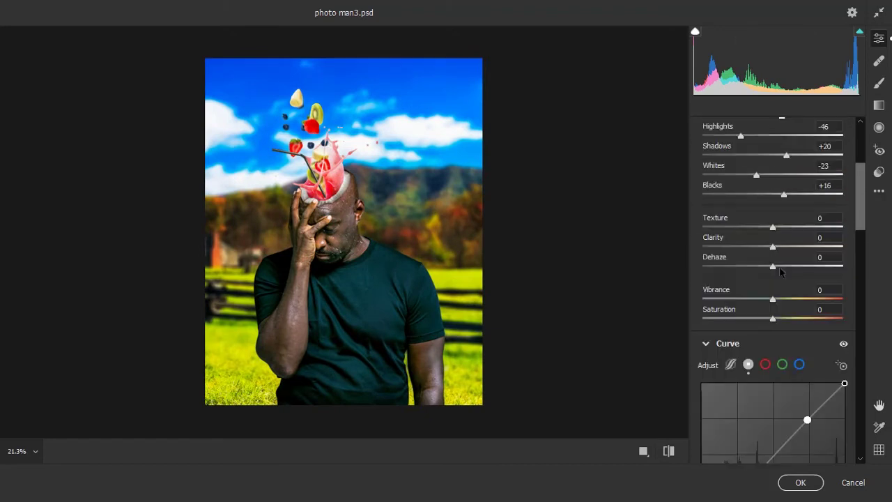
- In the Color Mixer, set the reds' saturation to -14 and the yellows to Hue +45, Saturation -13 and Luminance -13
scroll(774, 360, down, 5)
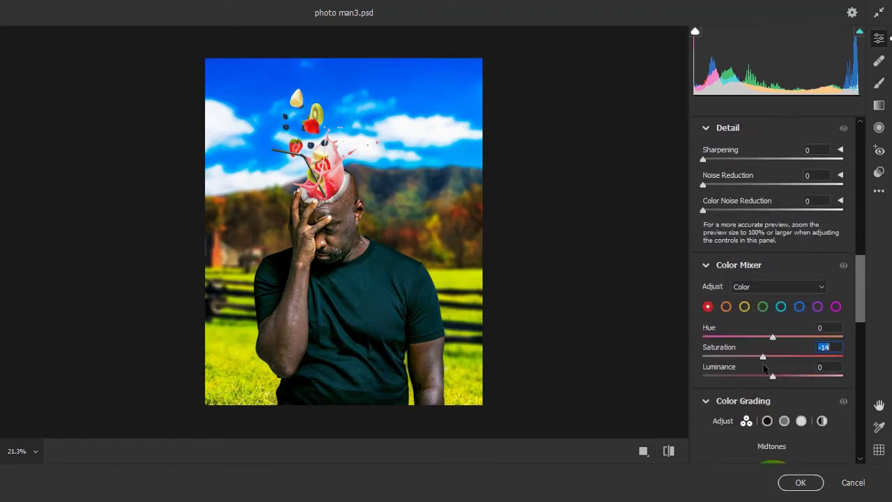
click(764, 356)
mouse_move(773, 377)
mouse_down()
mouse_move(785, 377)
mouse_move(763, 377)
mouse_up()
click(745, 307)
drag(769, 339, 798, 344)
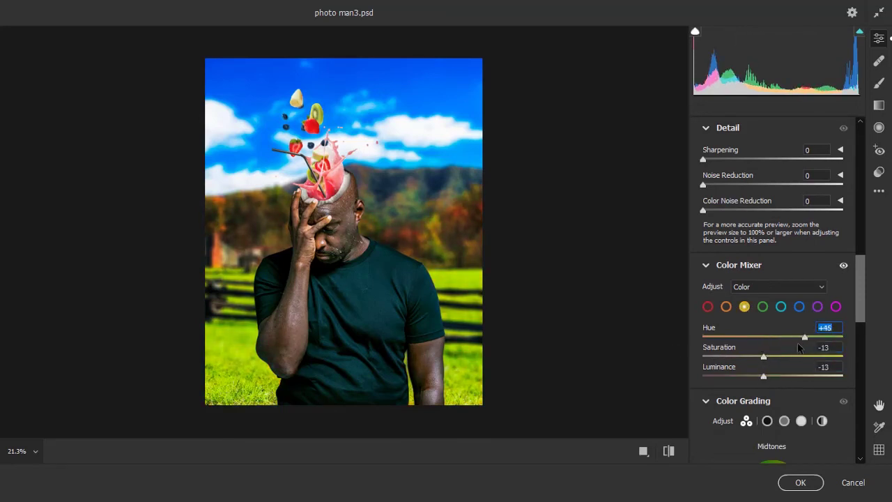
- Adjust the blues' saturation and luminance in the Color Mixer, and go through the other color ranges
click(801, 307)
drag(773, 377, 794, 360)
click(744, 307)
click(726, 307)
click(818, 306)
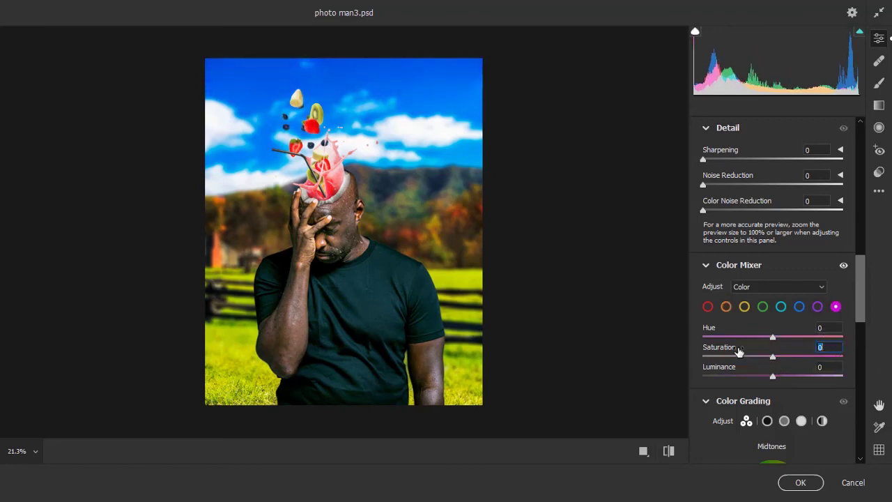
- Tint the shadows, midtones and highlights in Color Grading, set the global tint to Hue 45, Saturation 12, and apply the Camera Raw filter
scroll(739, 352, down, 3)
click(768, 170)
mouse_move(772, 266)
mouse_down()
mouse_move(764, 277)
mouse_move(771, 251)
mouse_move(774, 282)
mouse_move(766, 248)
mouse_move(773, 258)
mouse_move(786, 253)
mouse_move(778, 261)
mouse_up()
click(784, 170)
click(802, 171)
click(822, 170)
click(844, 152)
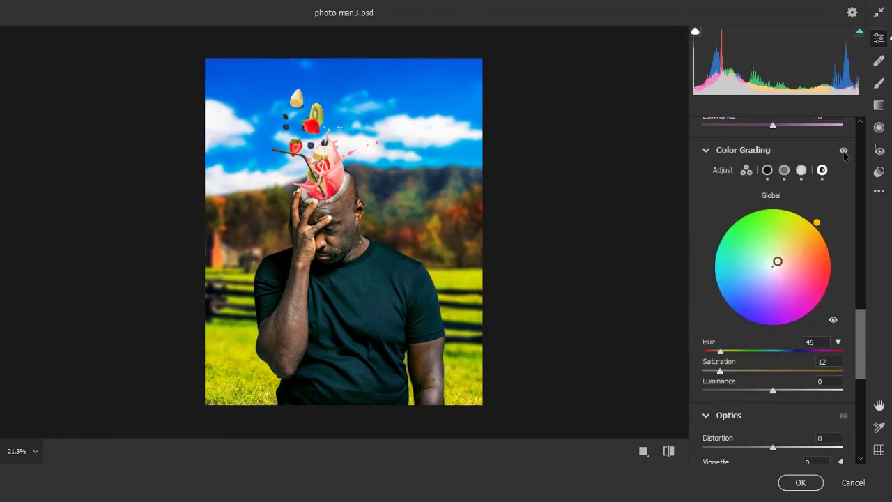
click(814, 486)
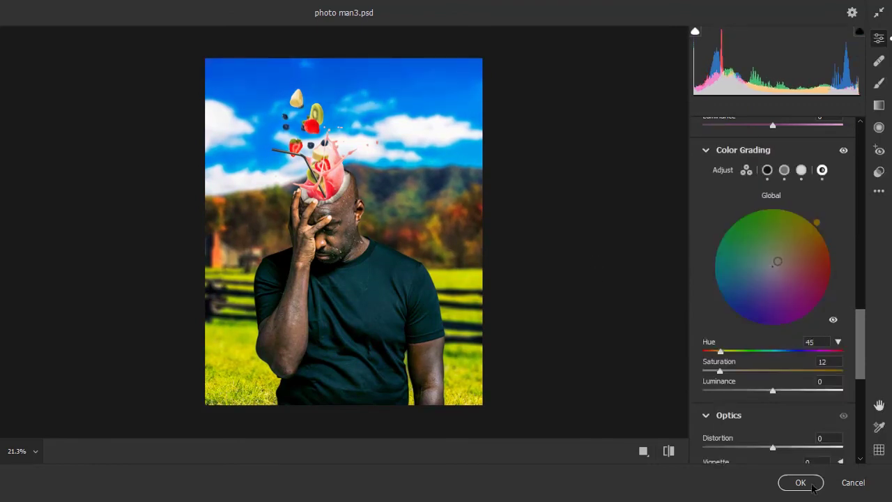
- Compare the image with Layer 3 hidden and shown, and examine the fruit splash and water drops up close and in full view
click(748, 380)
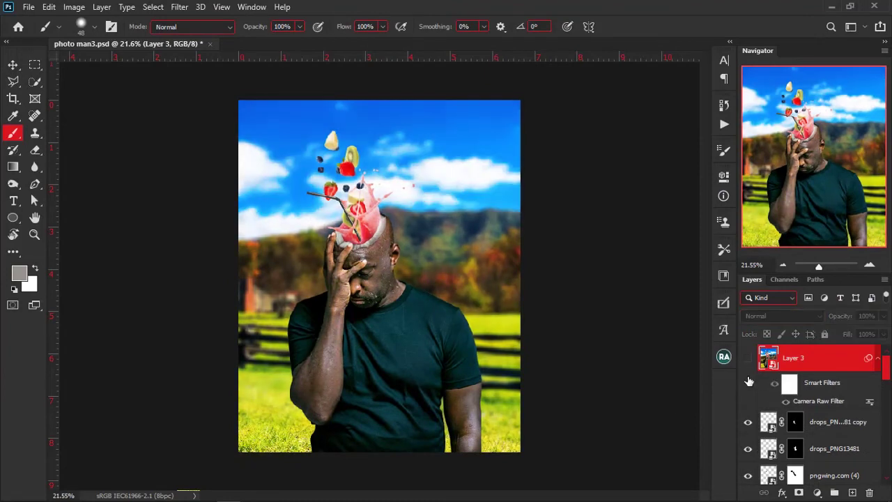
click(749, 381)
scroll(384, 287, down, 2)
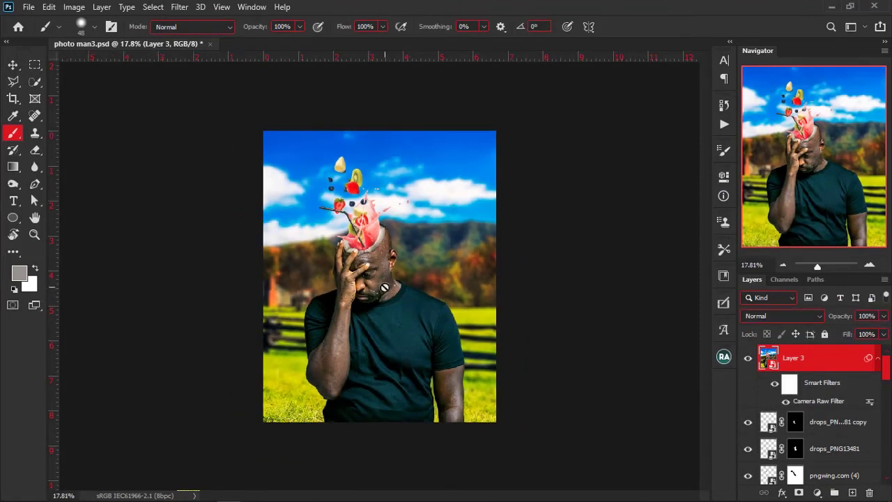
scroll(363, 279, up, 10)
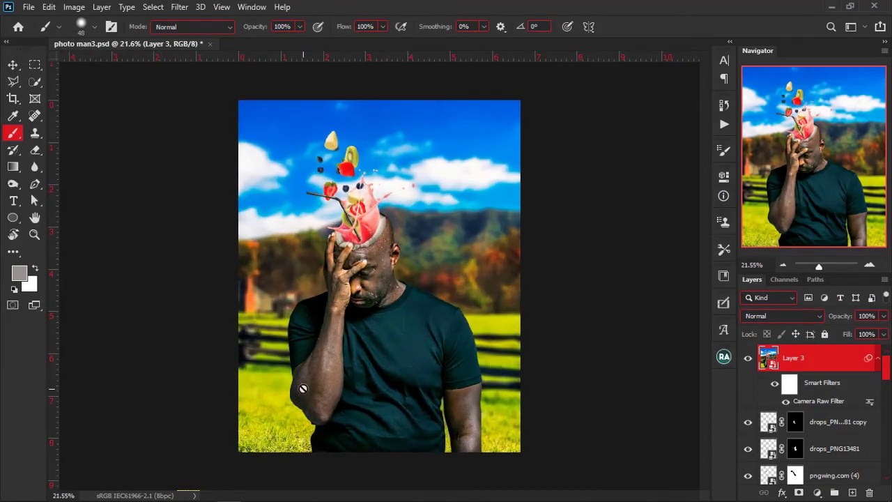
scroll(349, 182, down, 8)
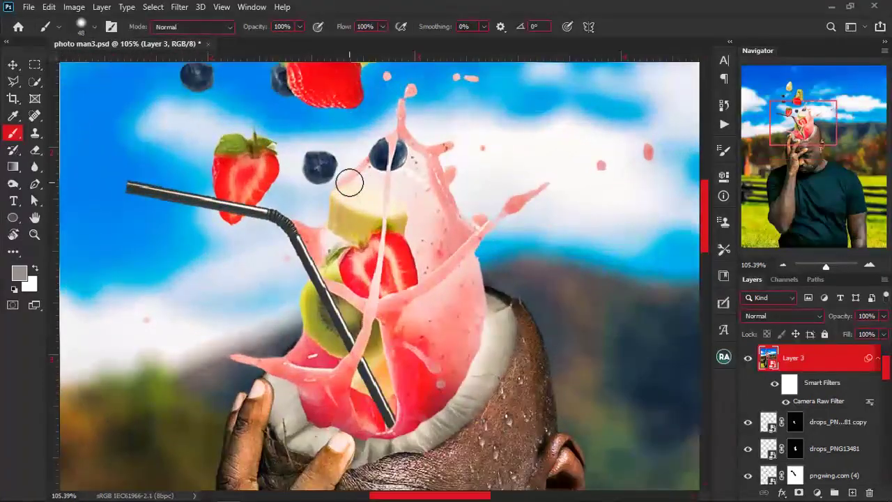
scroll(350, 183, up, 3)
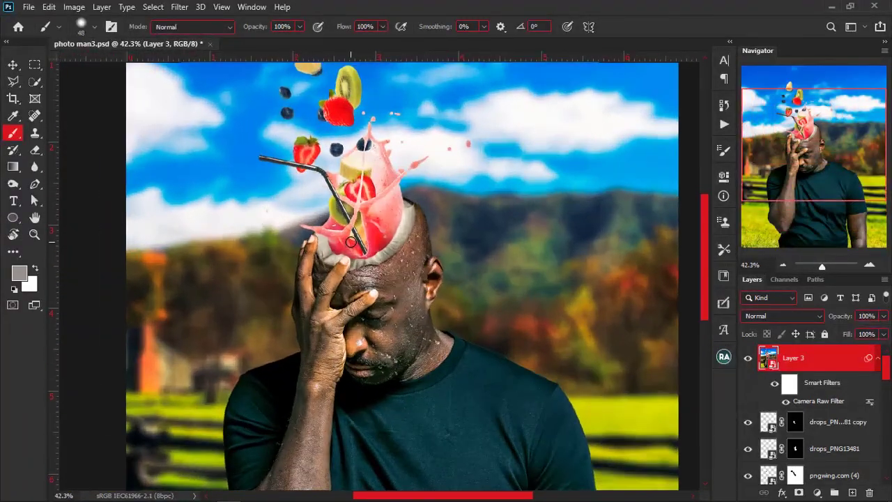
scroll(350, 183, down, 6)
scroll(352, 182, up, 4)
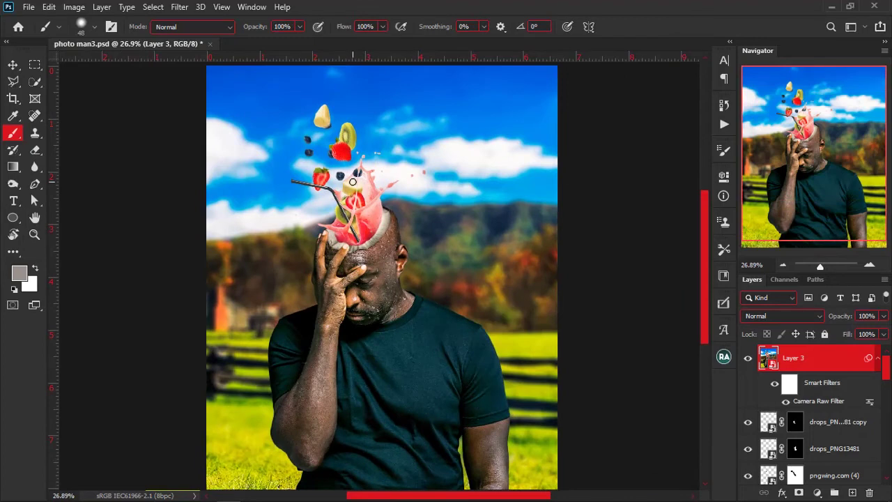
scroll(352, 182, up, 1)
scroll(352, 182, down, 3)
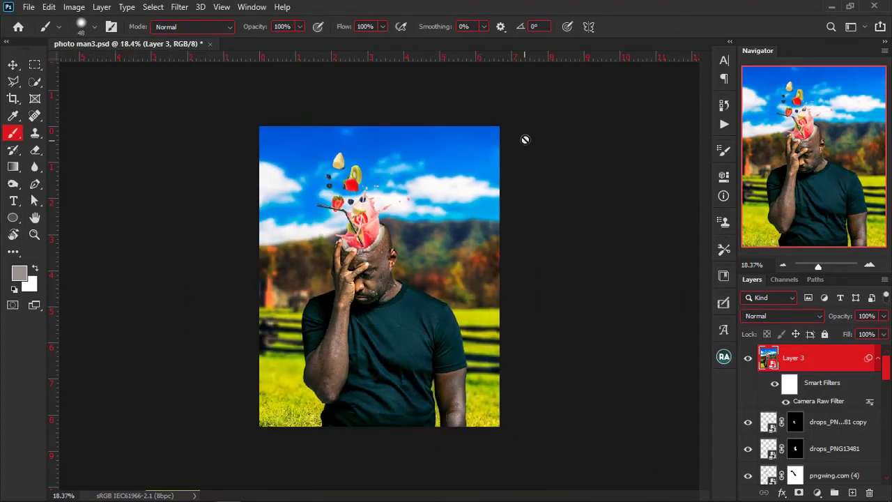
scroll(377, 227, up, 1)
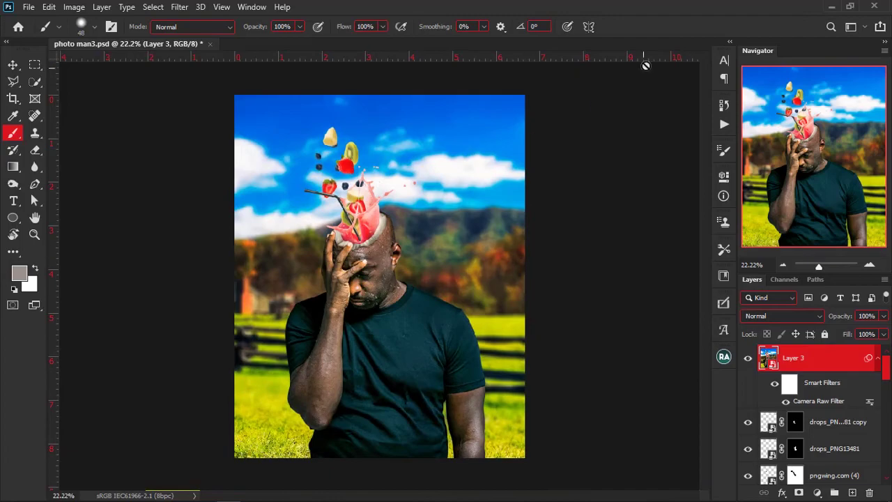